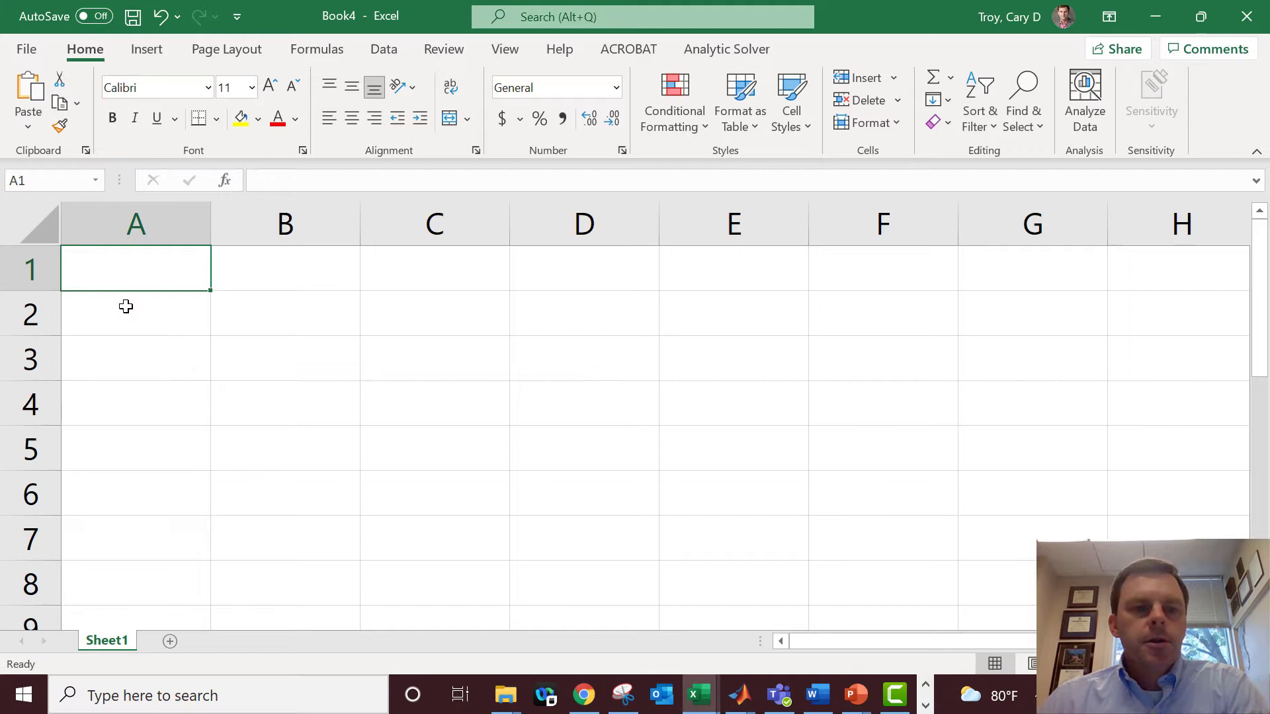
# Enter the wave period T = 9 sec across A1:C1.
pyautogui.write('T')
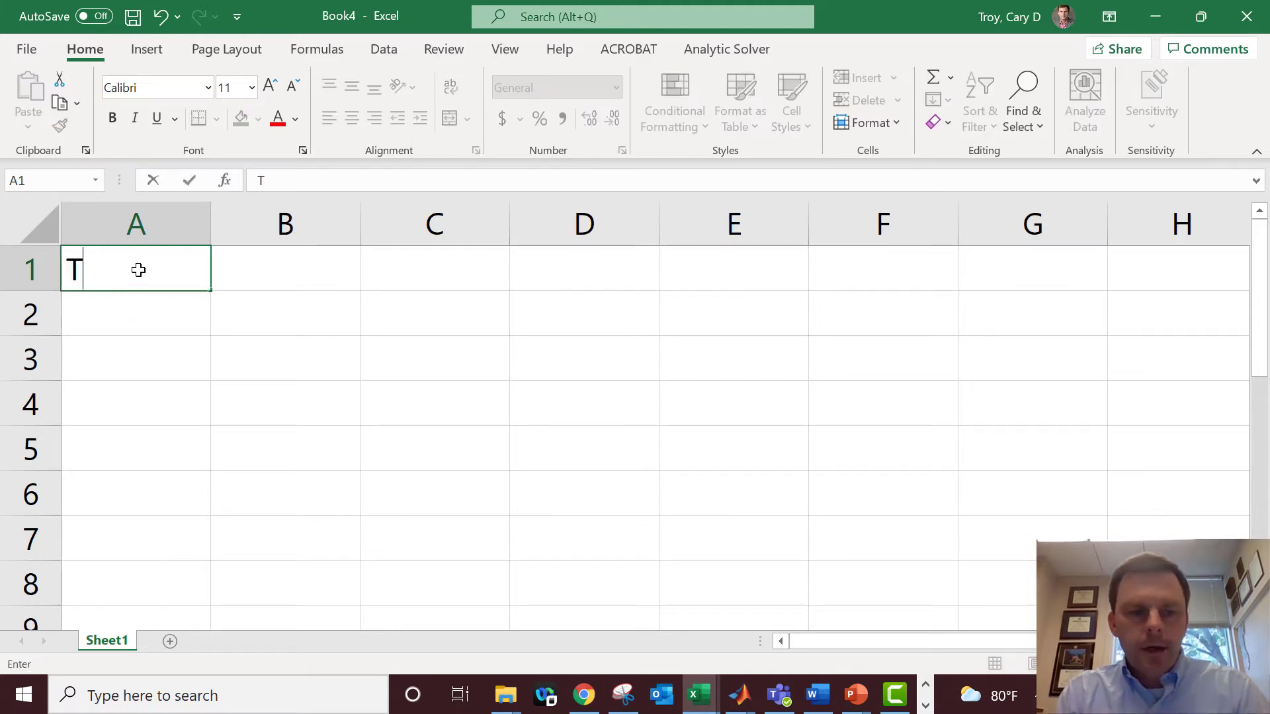
pyautogui.press('Tab')
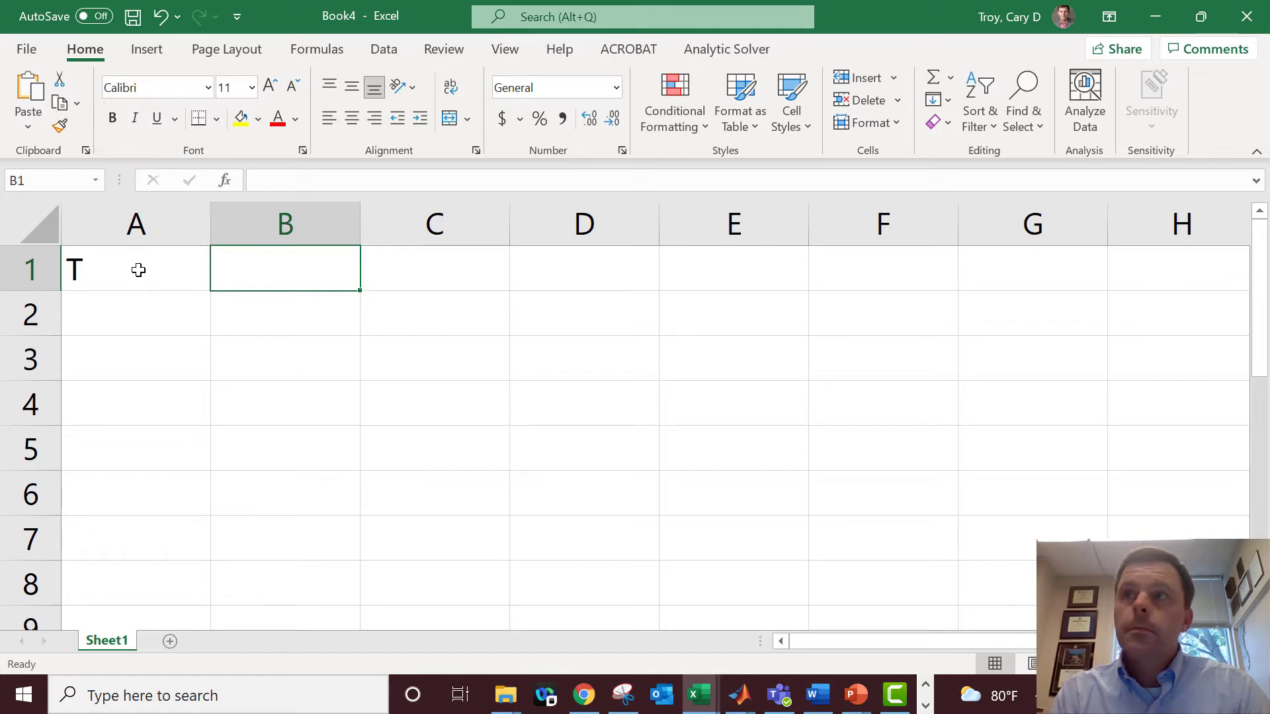
pyautogui.write('9')
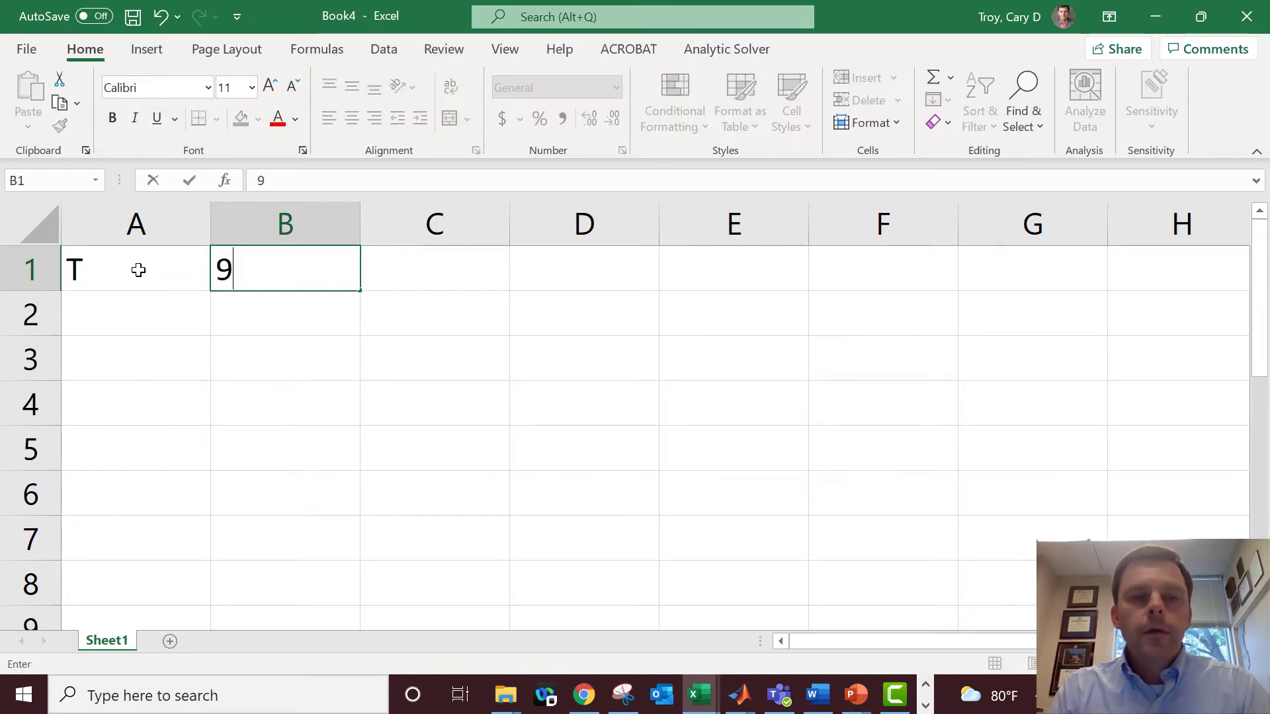
pyautogui.press('Tab')
pyautogui.write('sec')
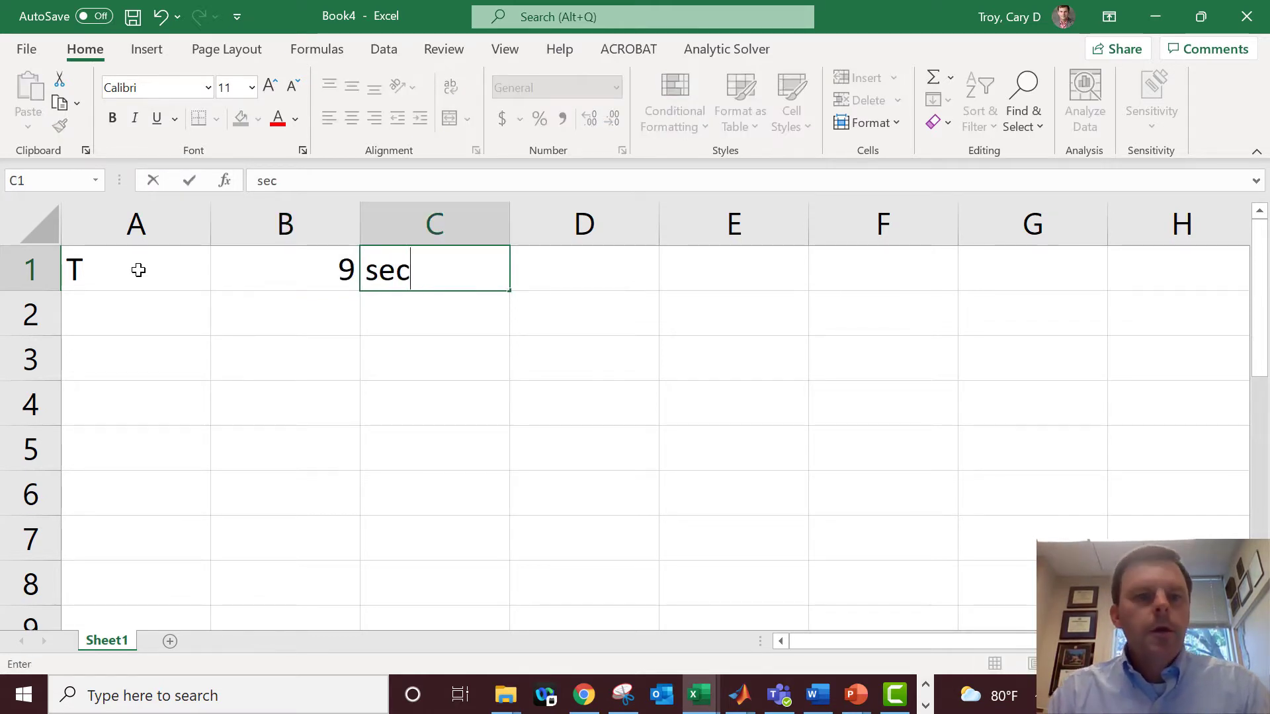
pyautogui.press('Return')
# Add a 'depth (m)' header in A3 with depths 300 and 150 below it.
pyautogui.press('Down')
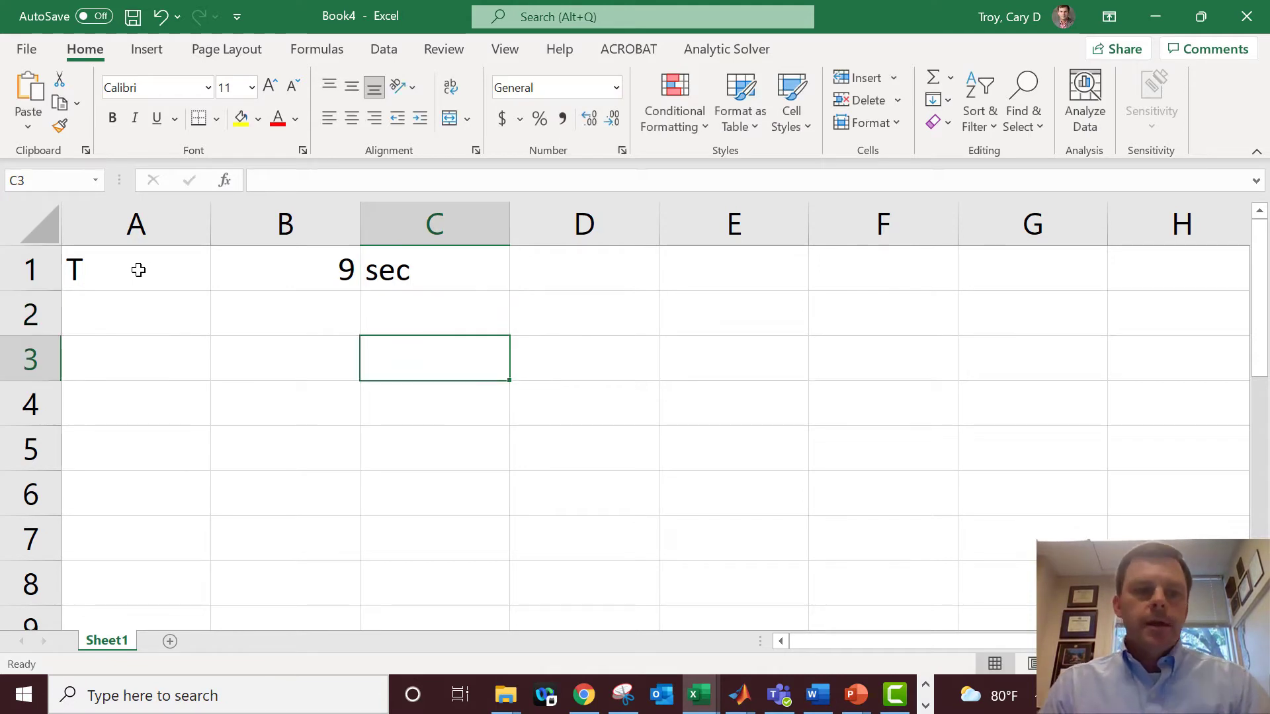
pyautogui.press('Left')
pyautogui.press('Left')
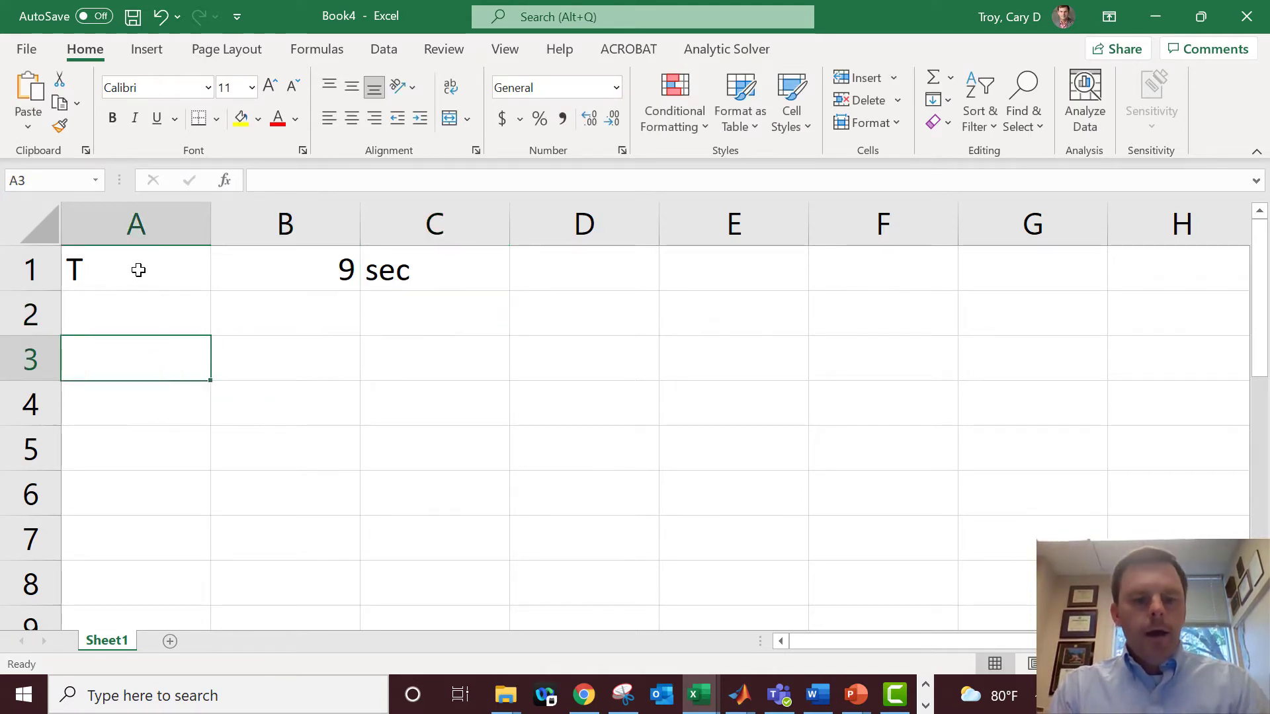
pyautogui.write('depth (m')
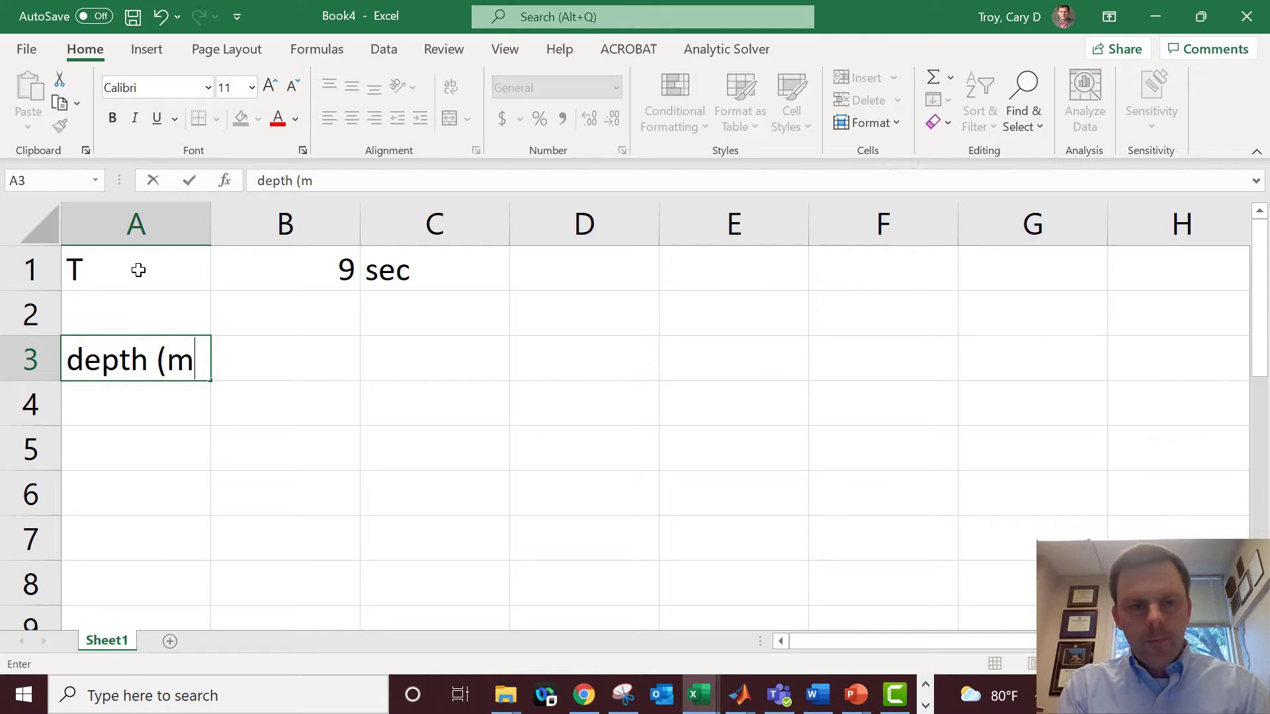
pyautogui.write(')')
pyautogui.press('Return')
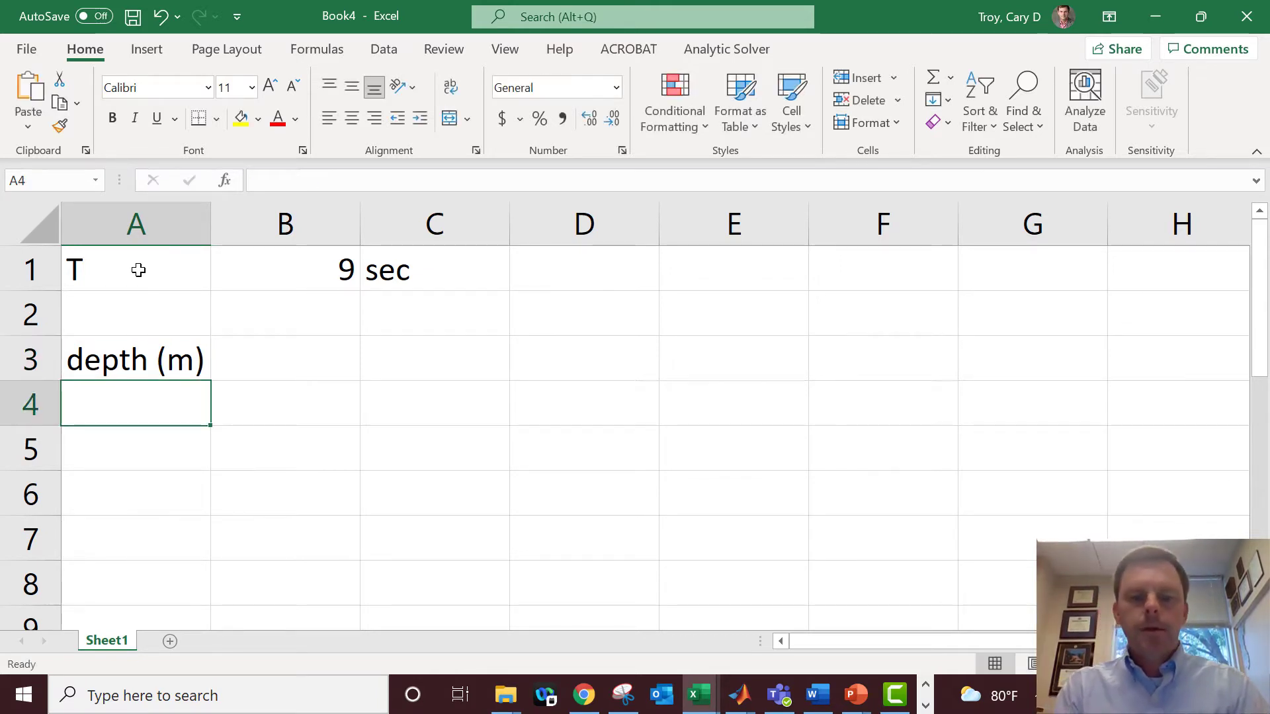
pyautogui.write('300')
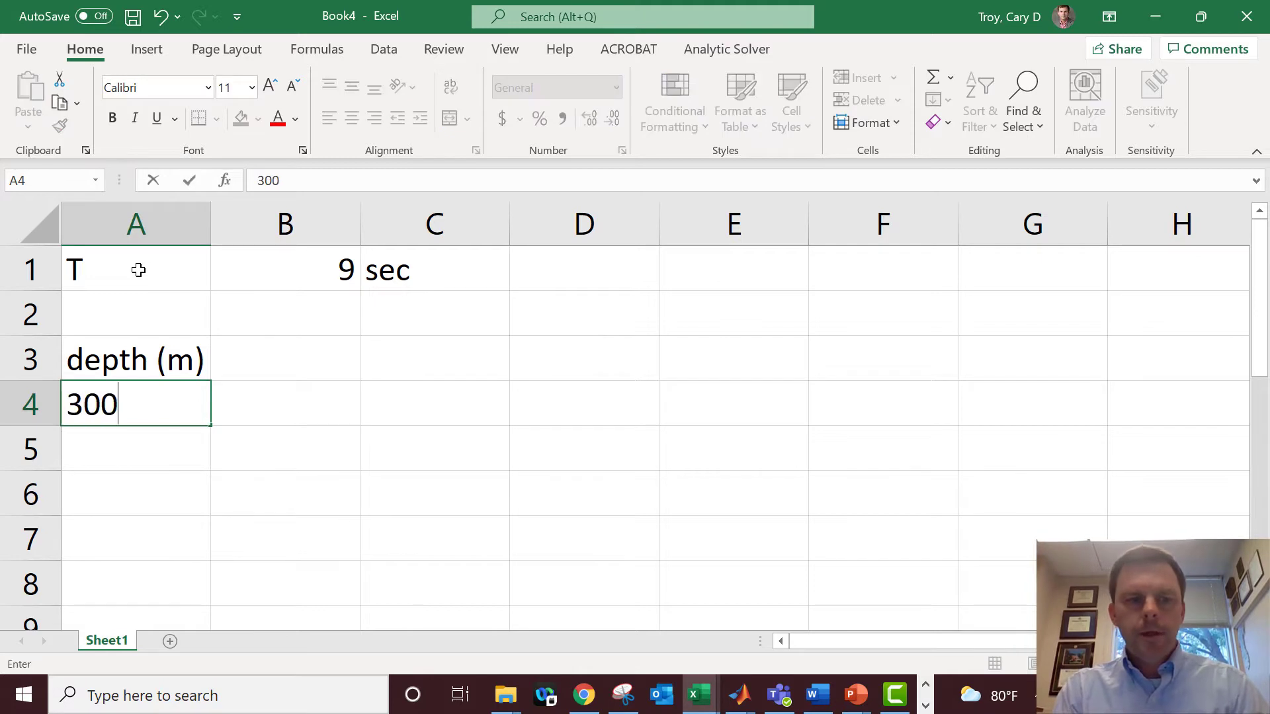
pyautogui.press('Return')
pyautogui.write('150')
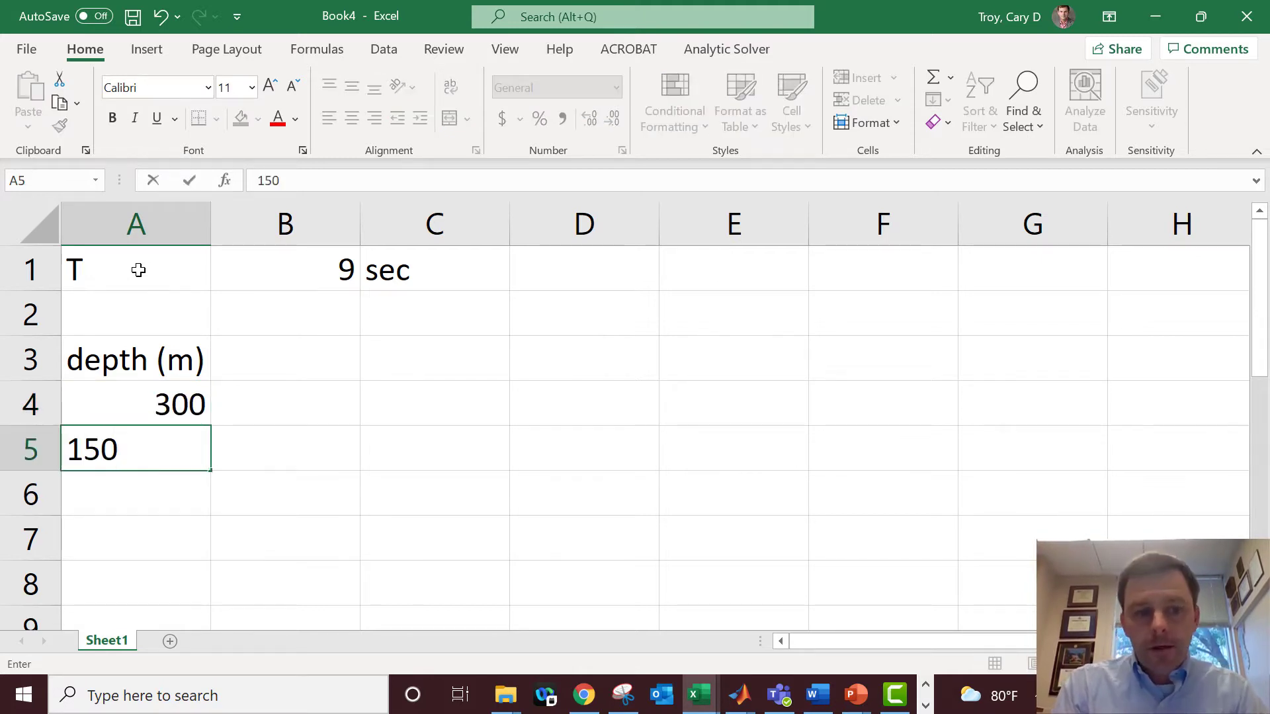
pyautogui.press('Return')
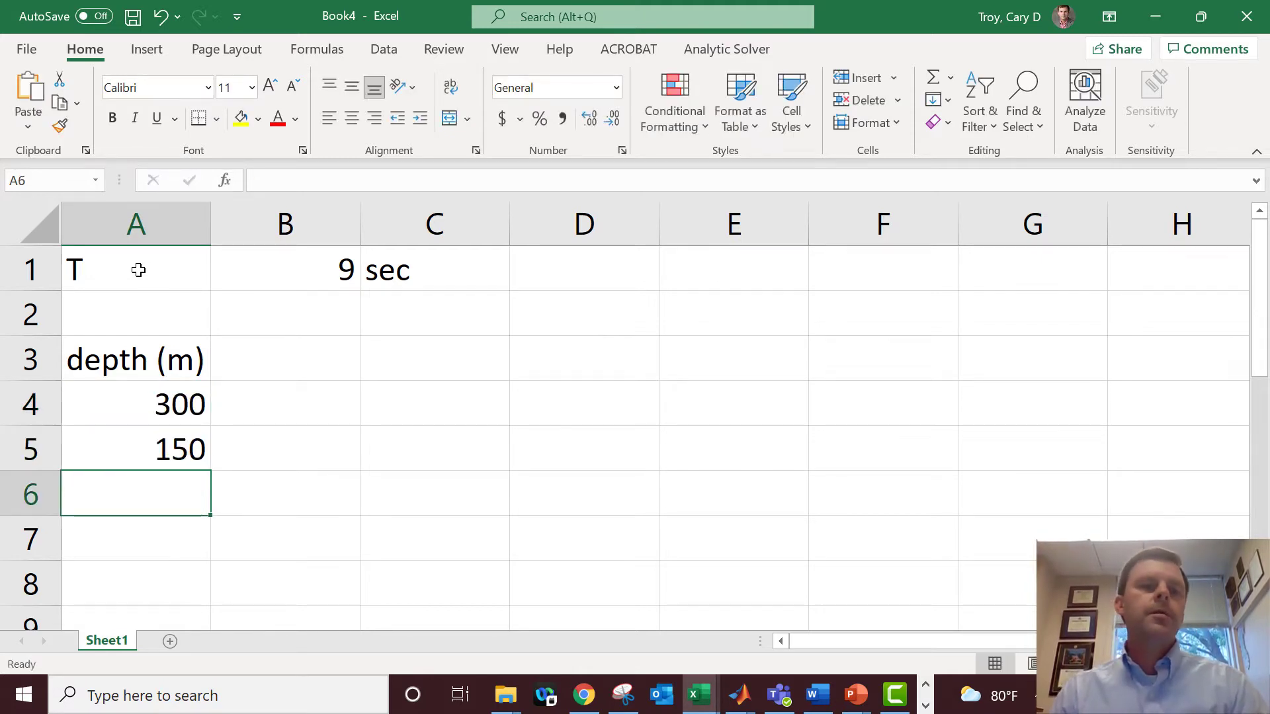
pyautogui.press('Up')
pyautogui.press('Up')
pyautogui.press('Up')
# Add 'wavelength (m)' and 'wavenumber (m^-1)' headers in B3:C3, widening both columns.
pyautogui.press('Right')
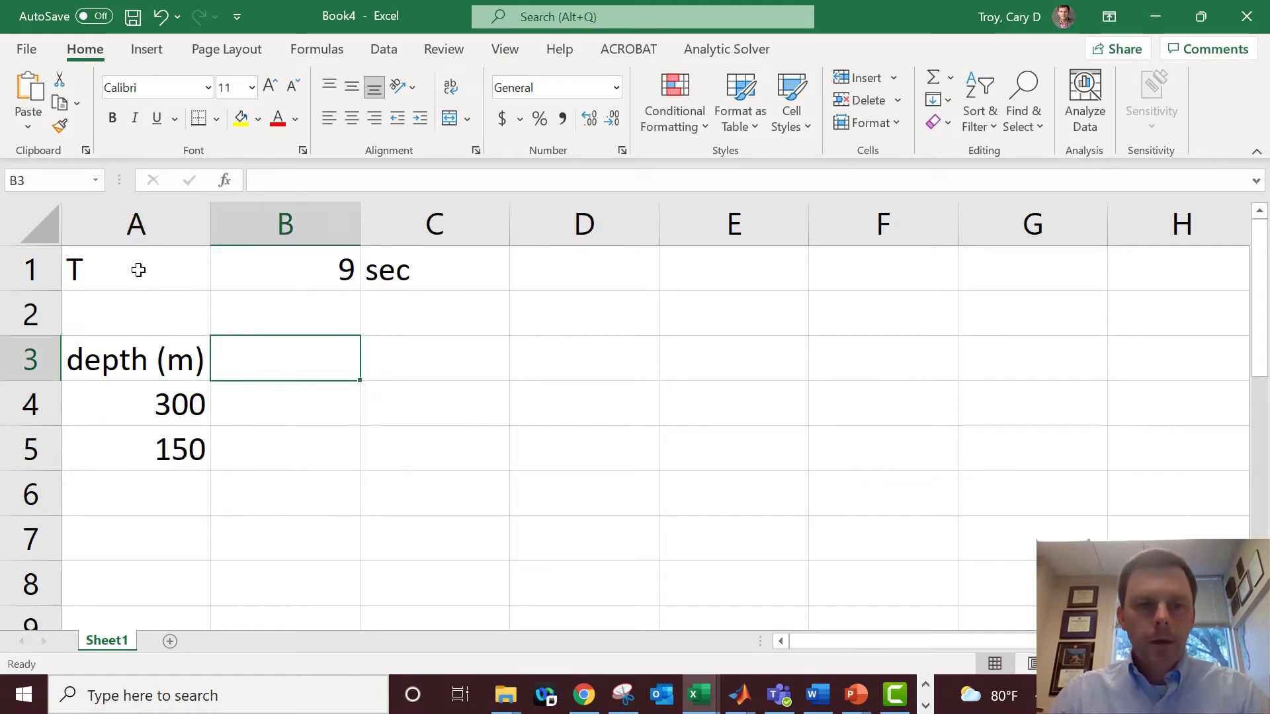
pyautogui.moveTo(359, 224); pyautogui.dragTo(462, 246)
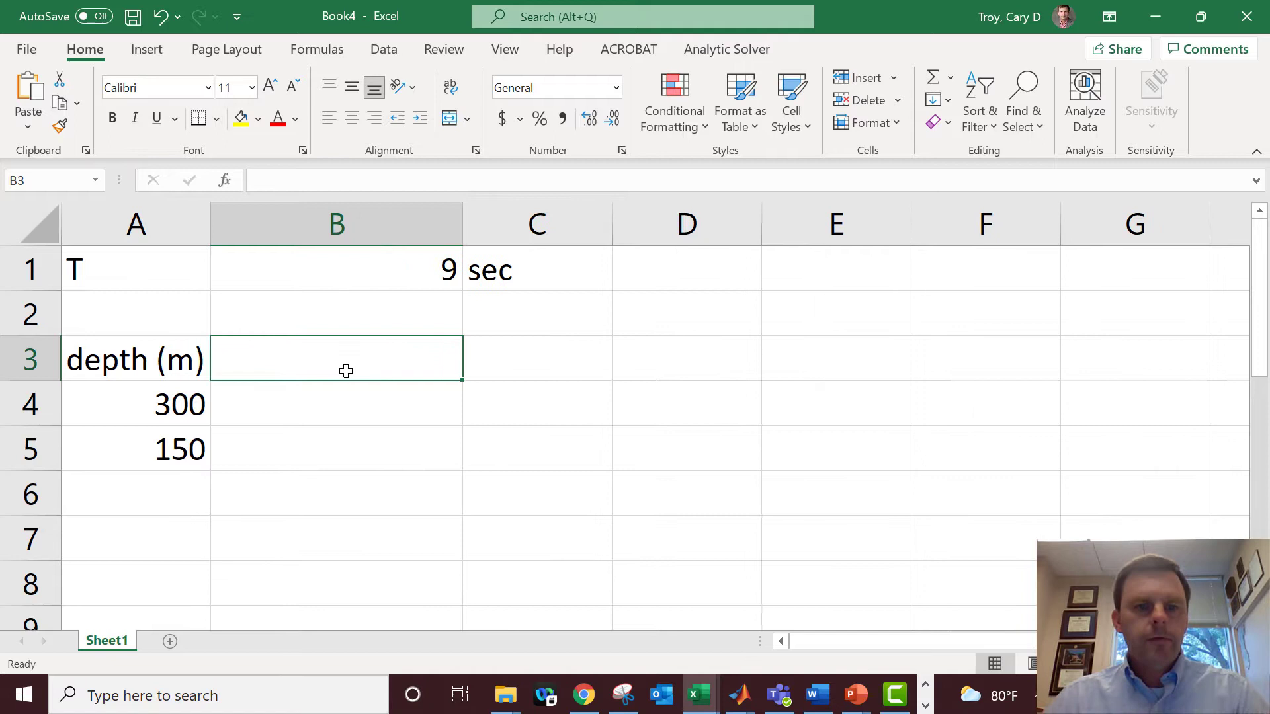
pyautogui.write('wavelength (')
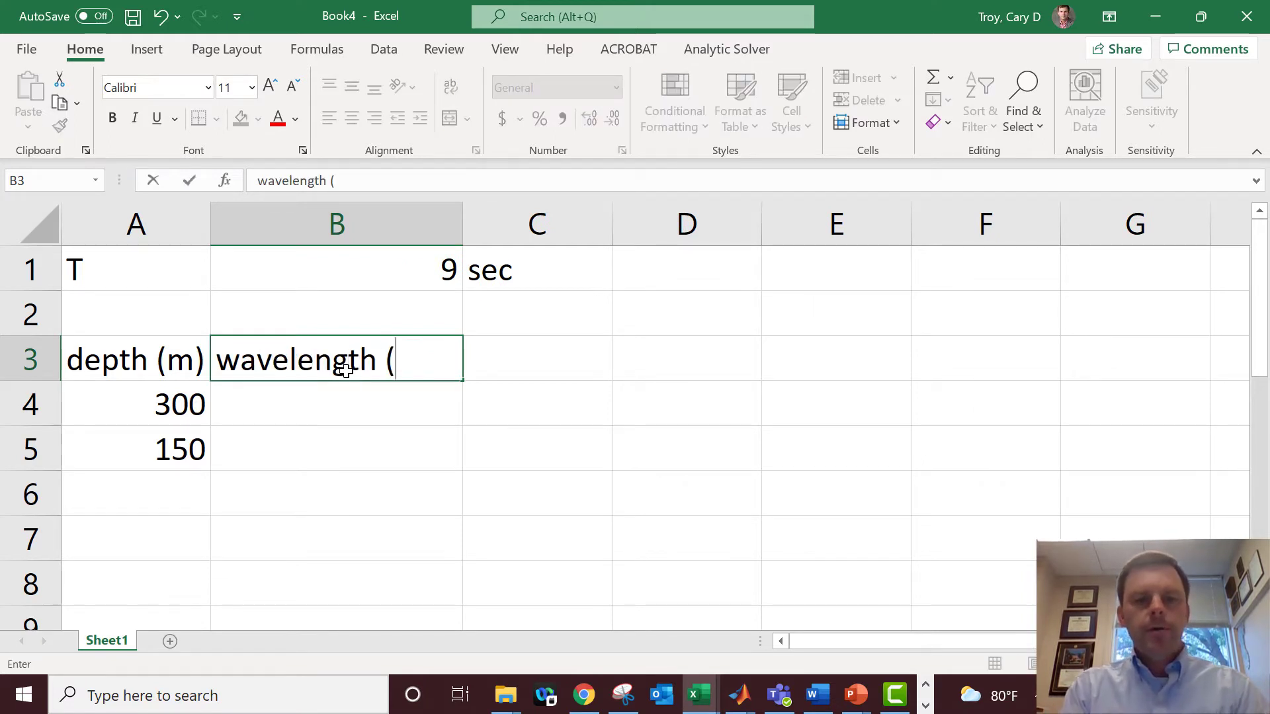
pyautogui.write('m)')
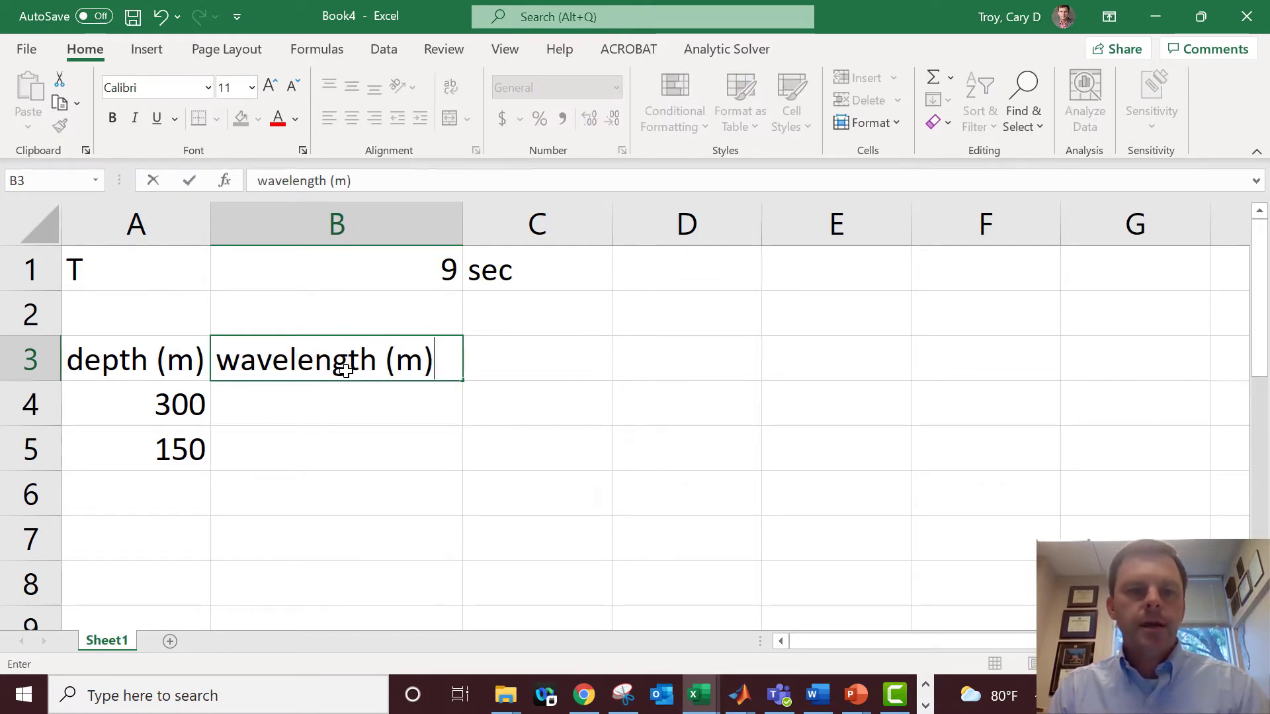
pyautogui.press('Tab')
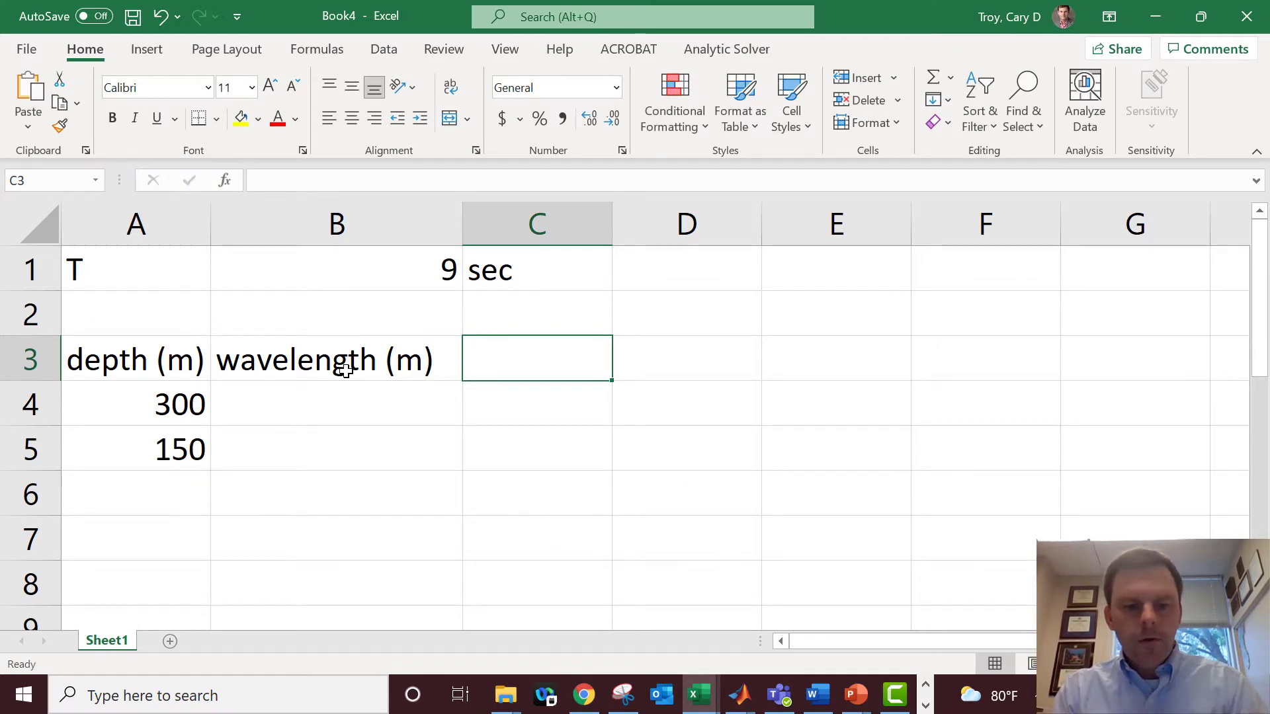
pyautogui.write('wavenumber ')
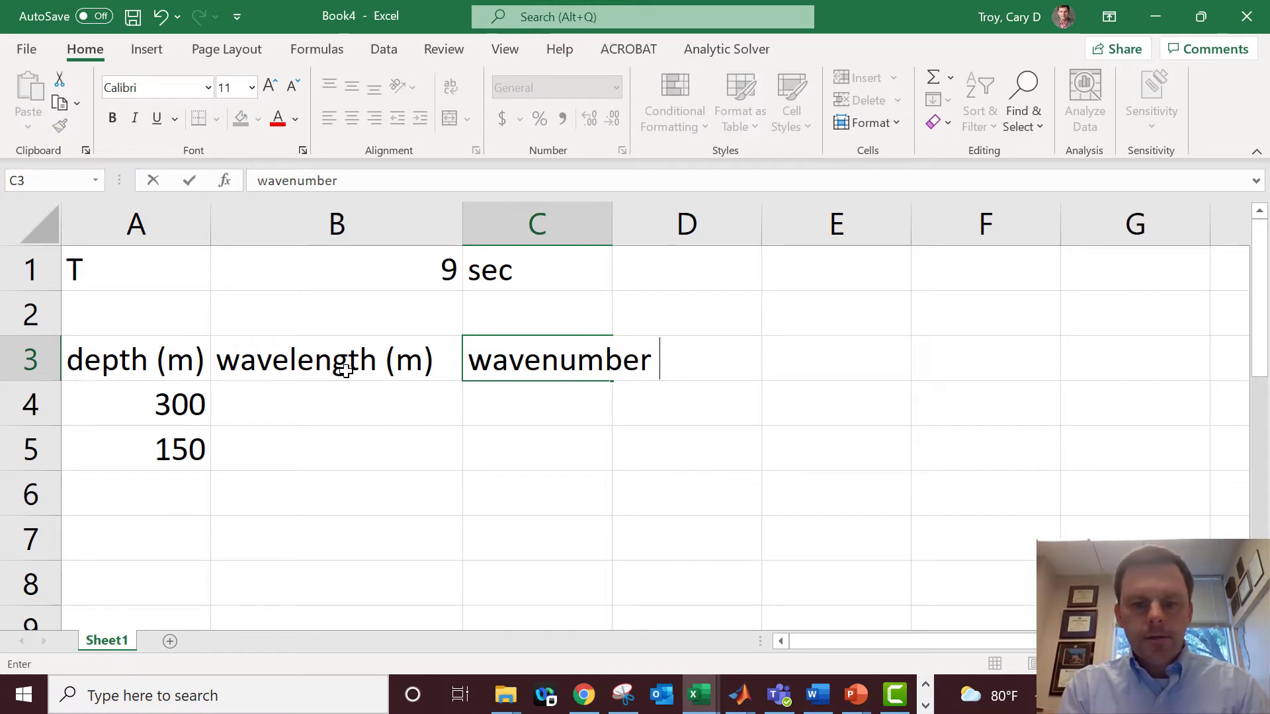
pyautogui.write('(m^-1)')
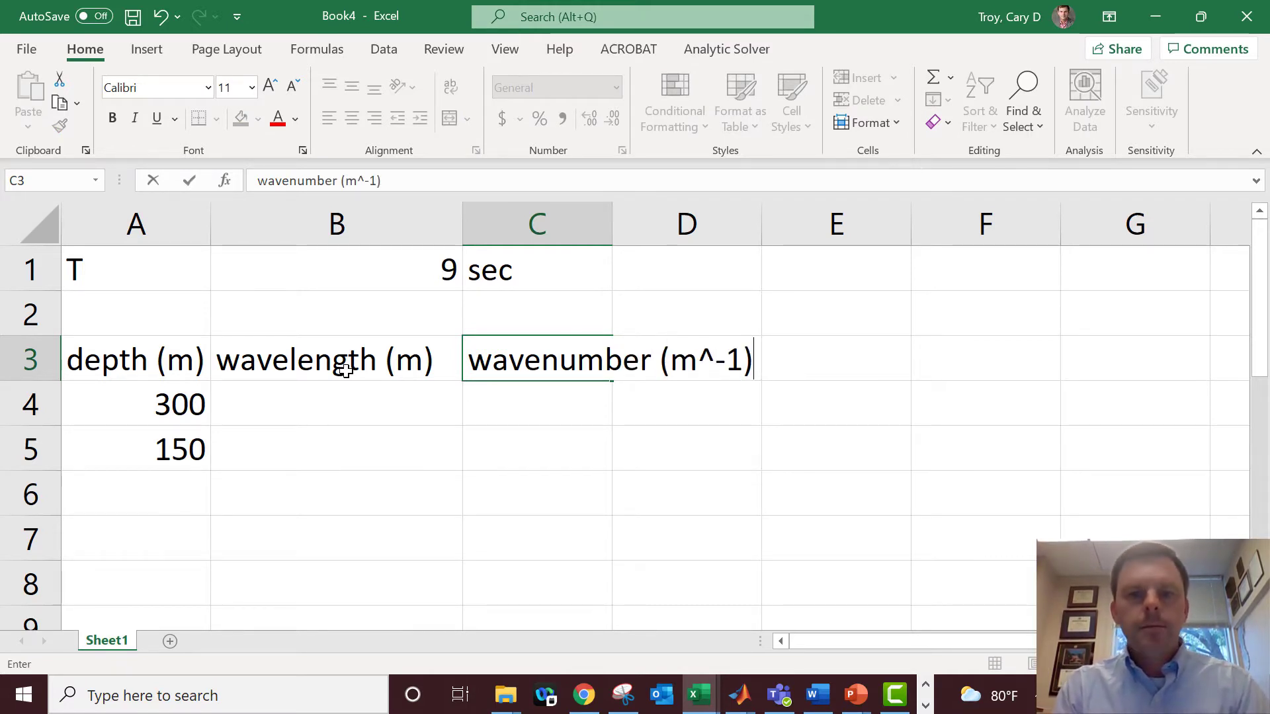
pyautogui.press('Return')
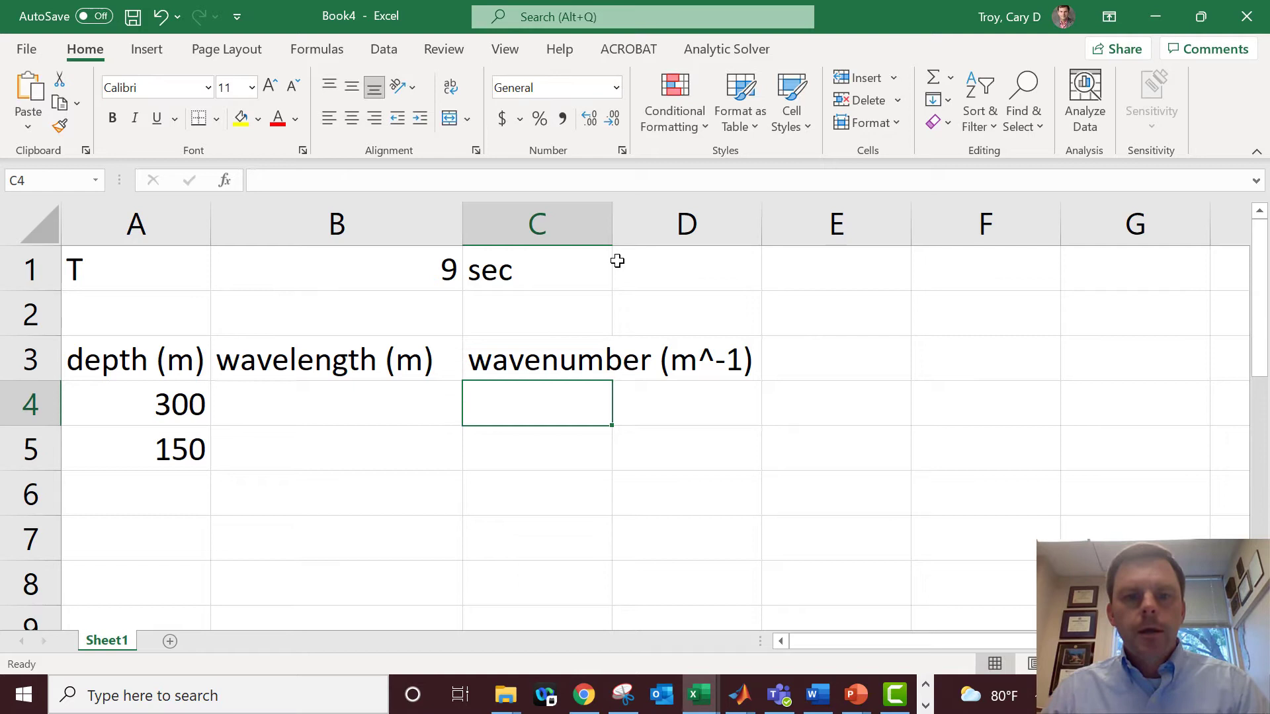
pyautogui.moveTo(611, 228); pyautogui.dragTo(731, 249)
# Enter starting wavelength guesses 300 and 200 in B4:B5.
pyautogui.click(368, 409)
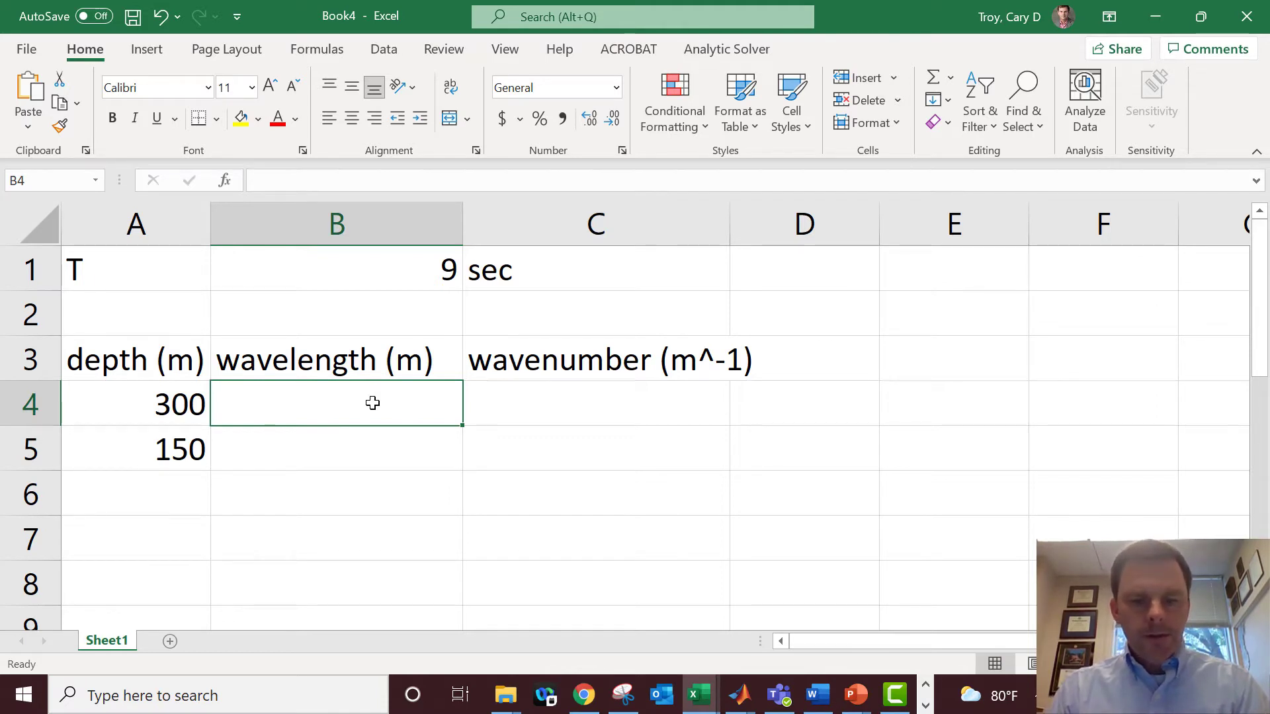
pyautogui.write('300')
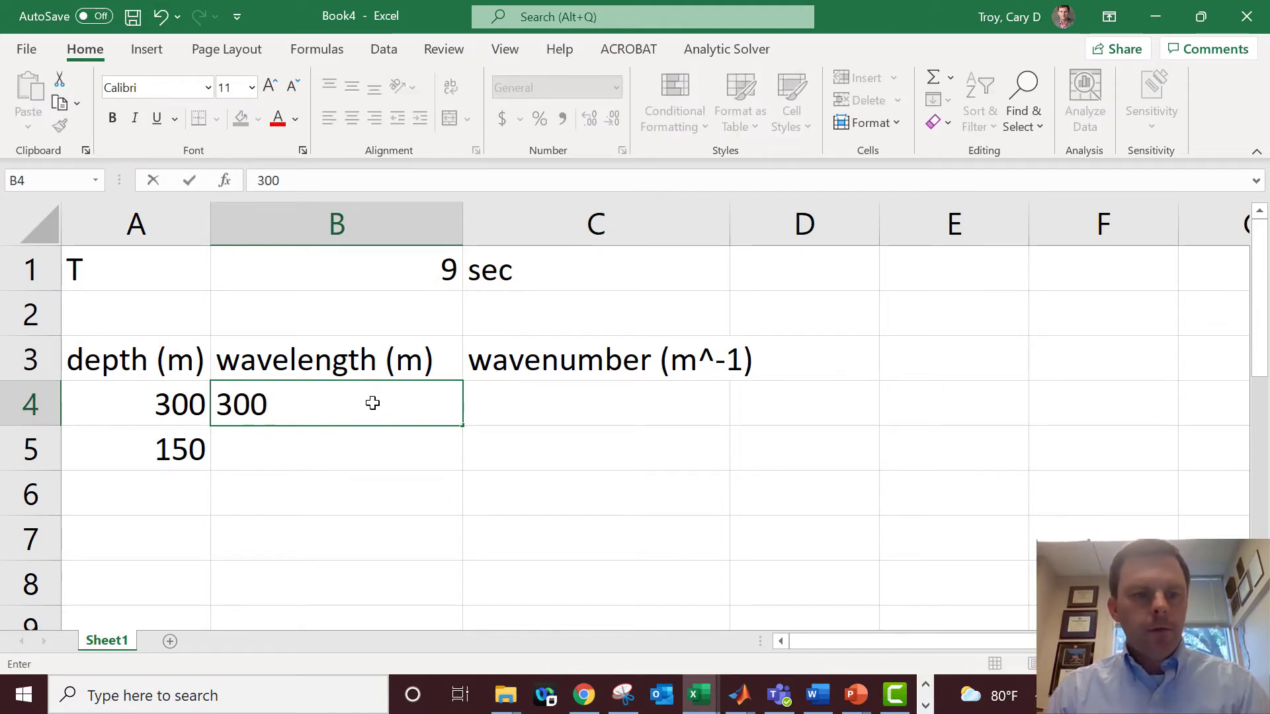
pyautogui.press('Return')
pyautogui.write('200')
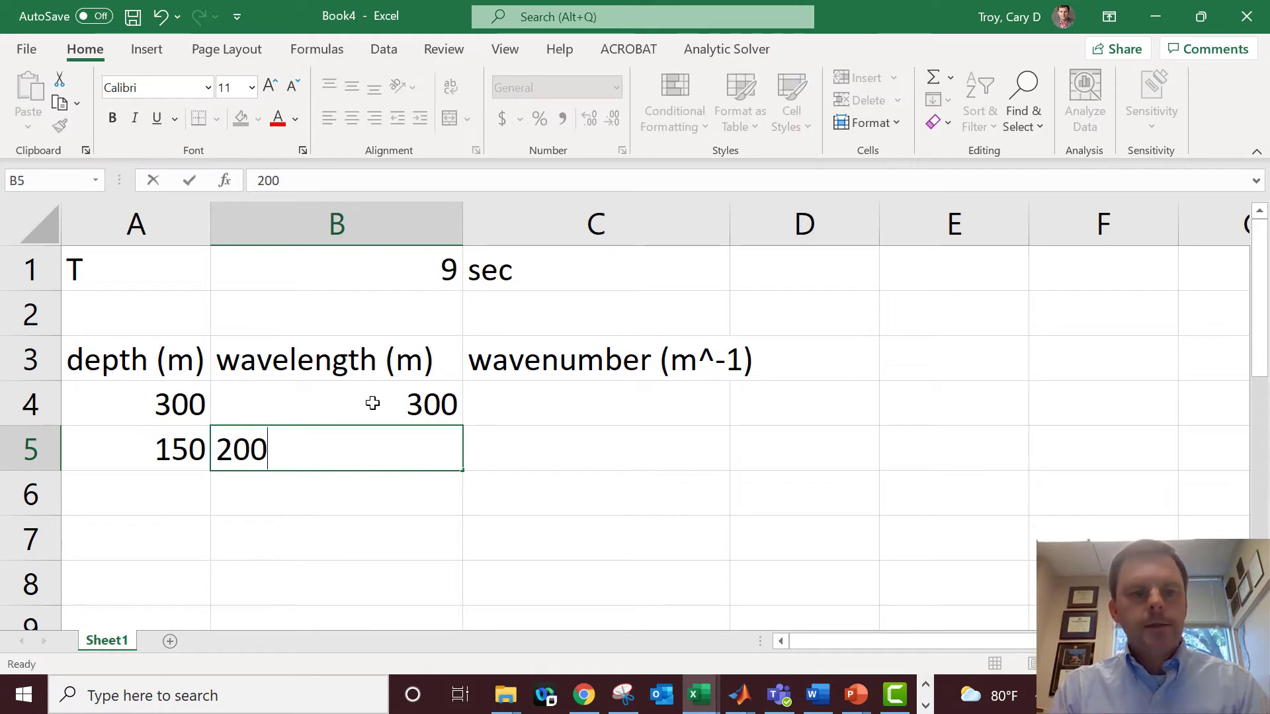
pyautogui.press('Return')
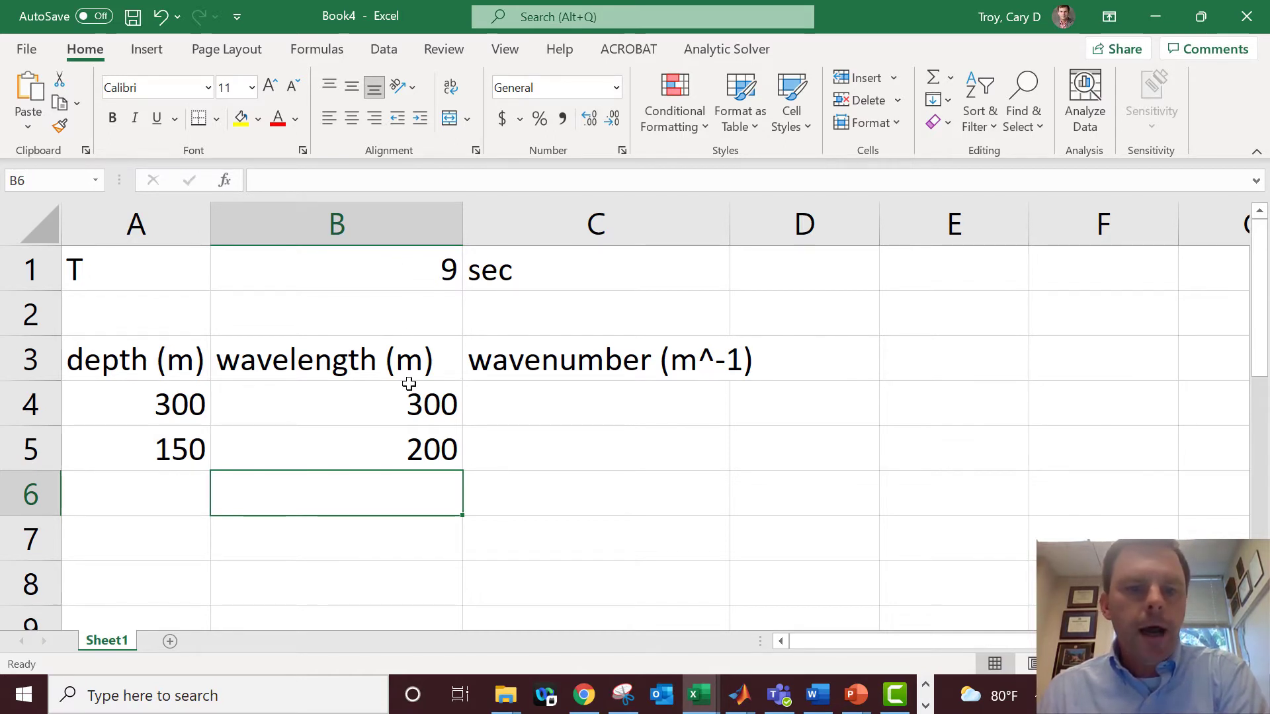
# Compute the wavenumber =2*PI()/B4 in C4, fill it to C5, and widen column C.
pyautogui.click(525, 397)
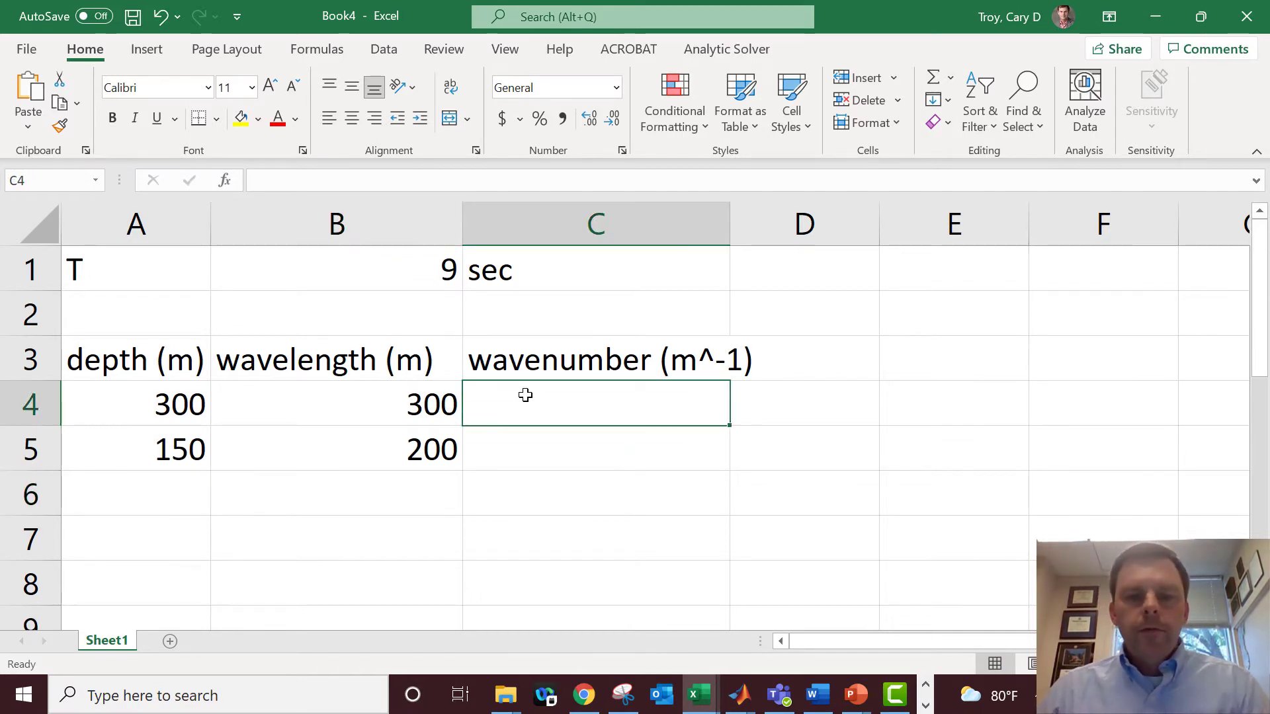
pyautogui.write('=2')
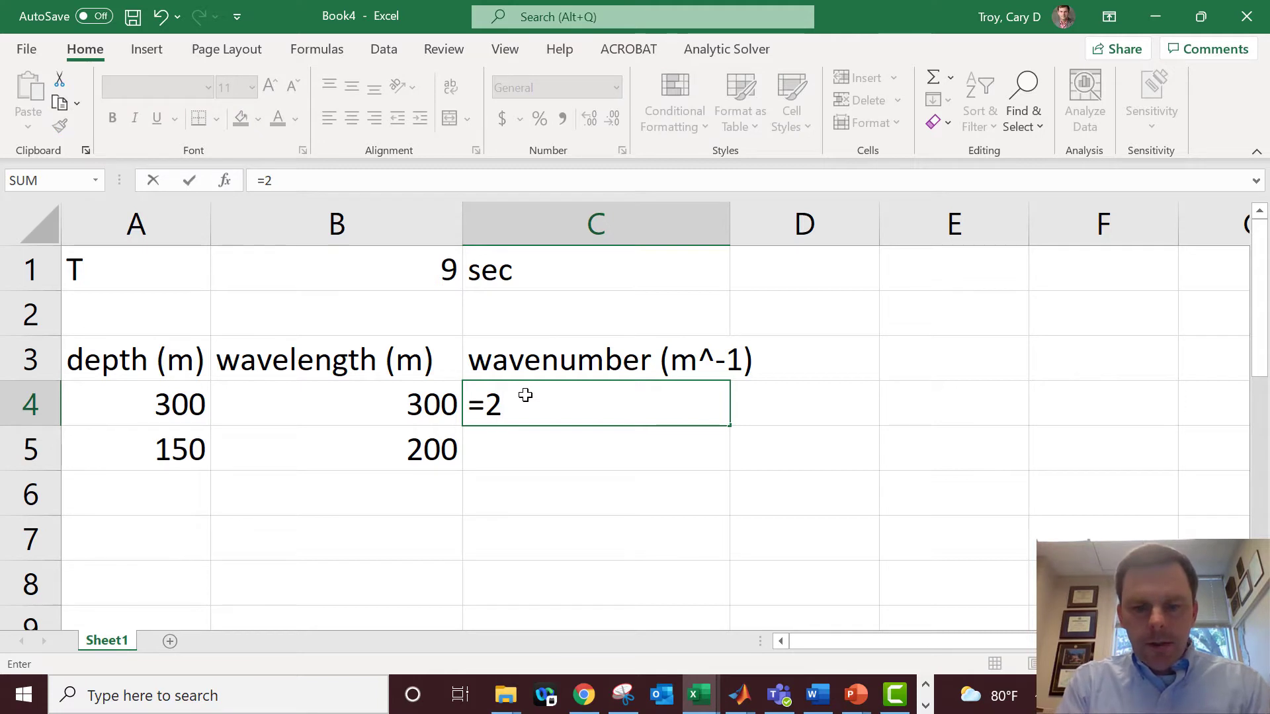
pyautogui.write('*PI()/')
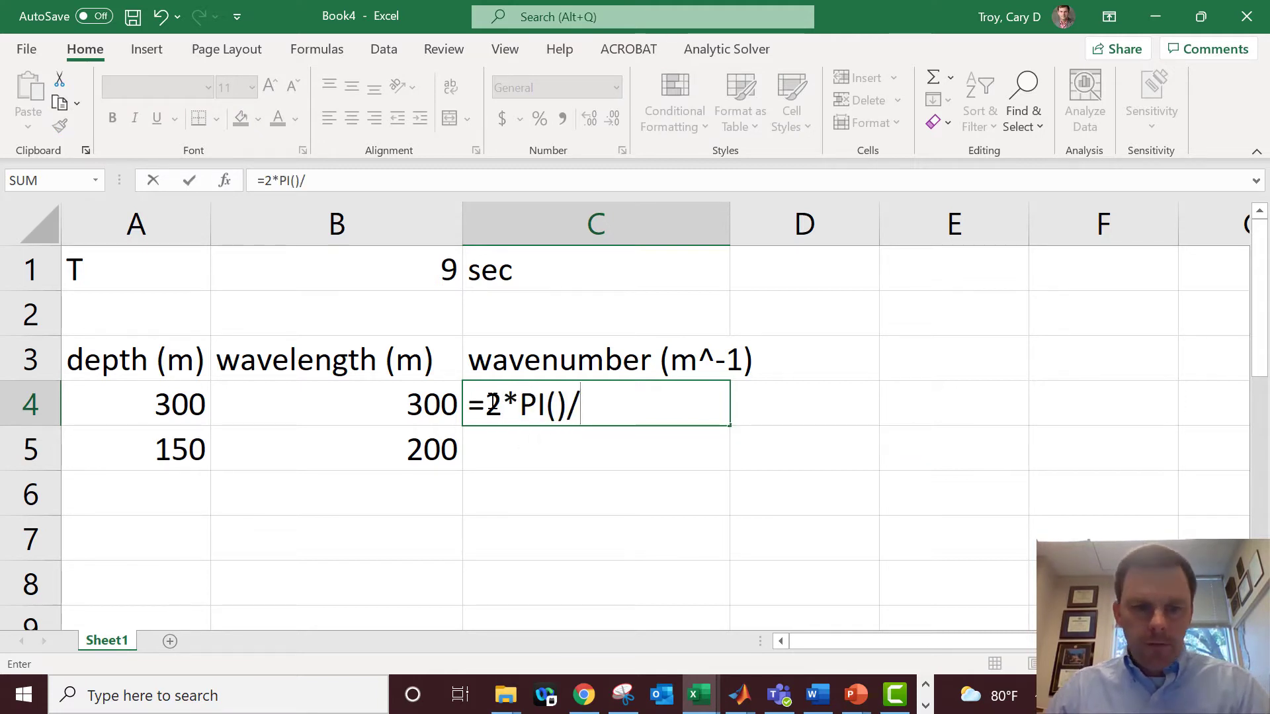
pyautogui.click(410, 407)
pyautogui.press('Return')
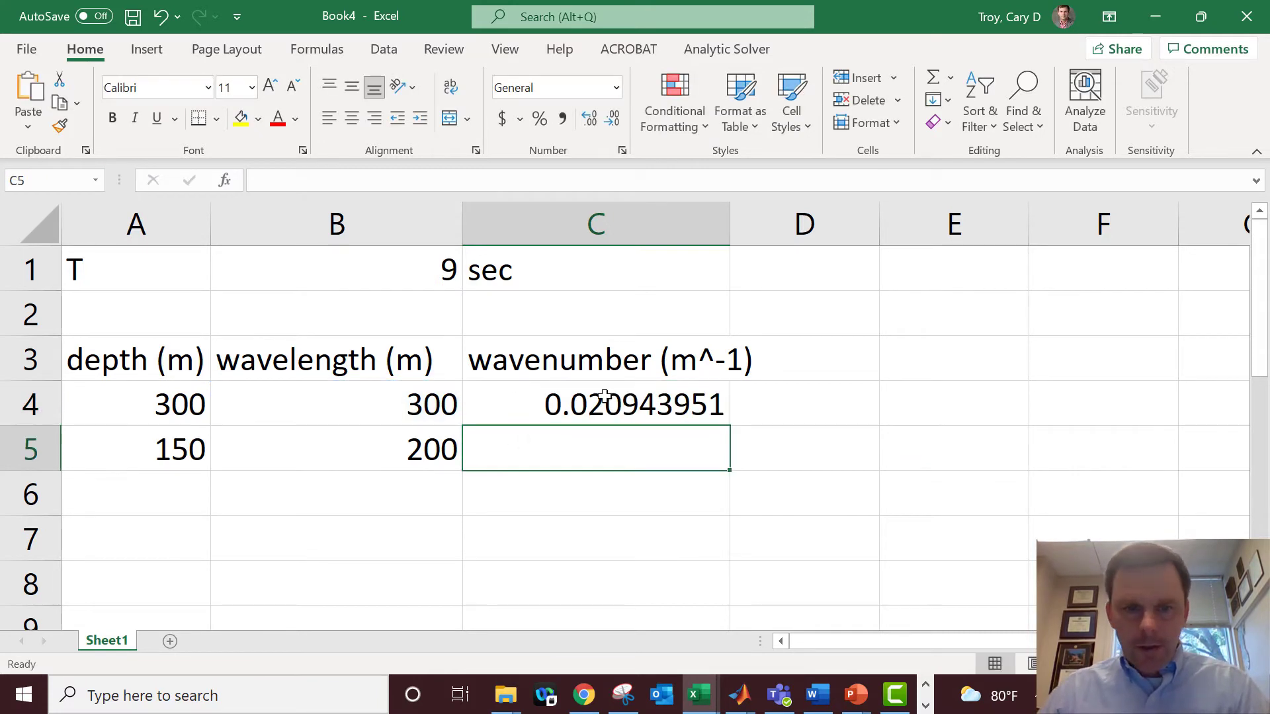
pyautogui.click(671, 402)
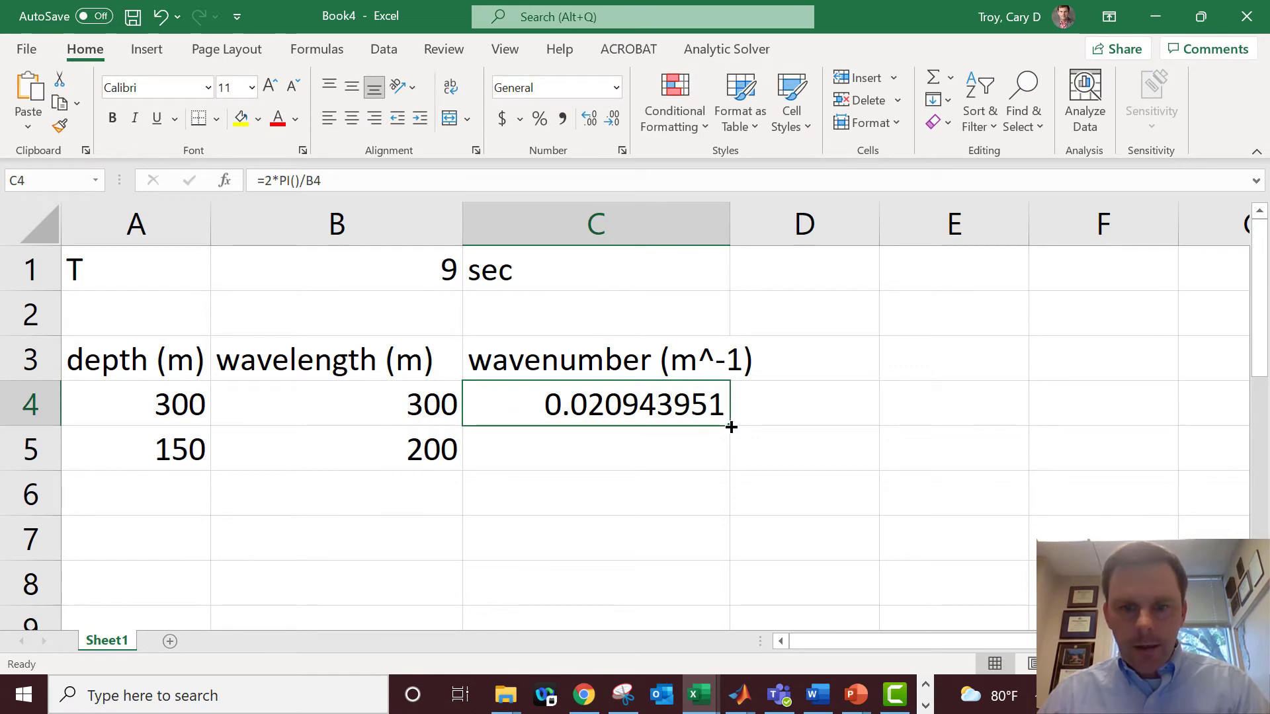
pyautogui.moveTo(731, 424); pyautogui.dragTo(733, 455)
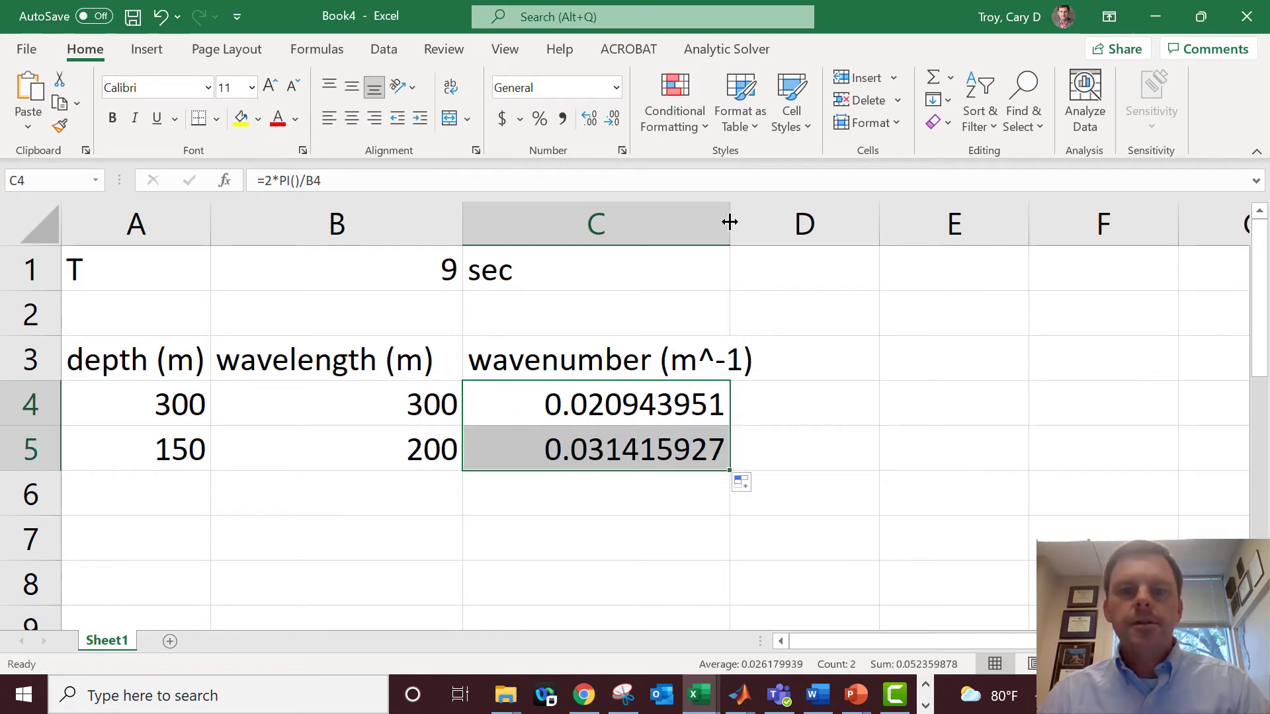
pyautogui.moveTo(731, 224); pyautogui.dragTo(778, 224)
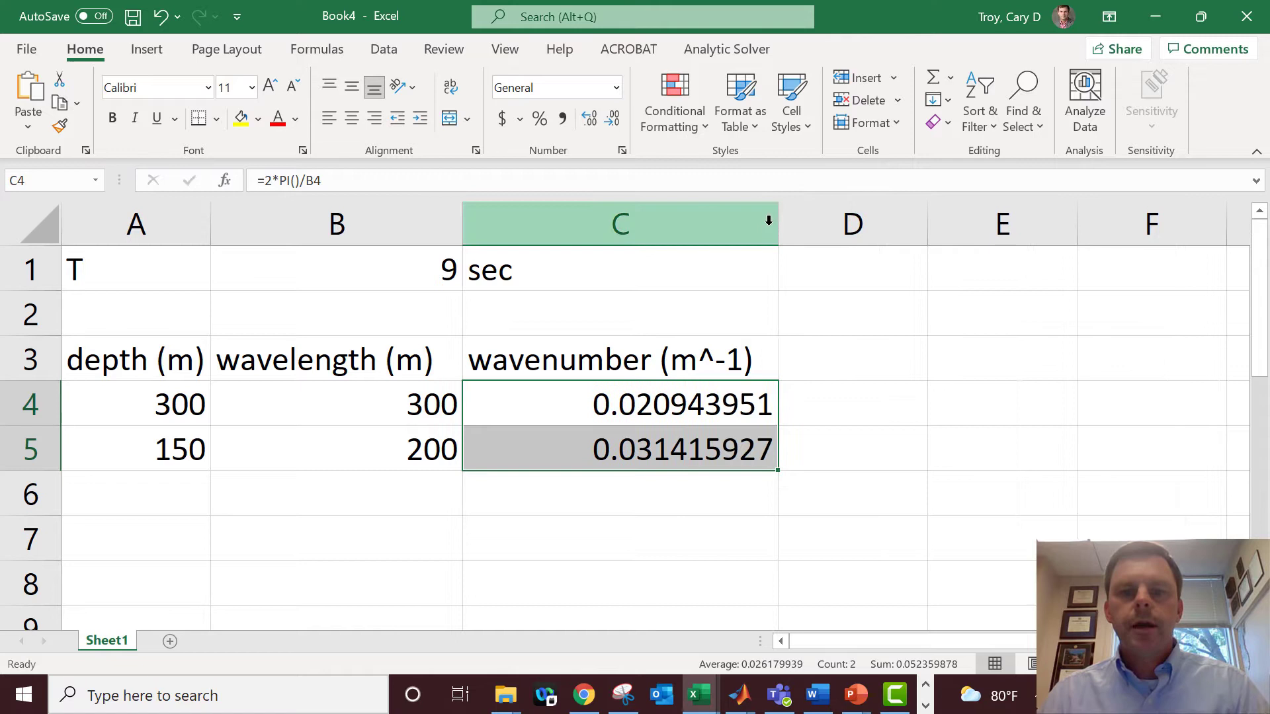
# Label D3 'LHS - RHS' and start the D4 residual with (2*PI()/$B$1)^2.
pyautogui.click(898, 366)
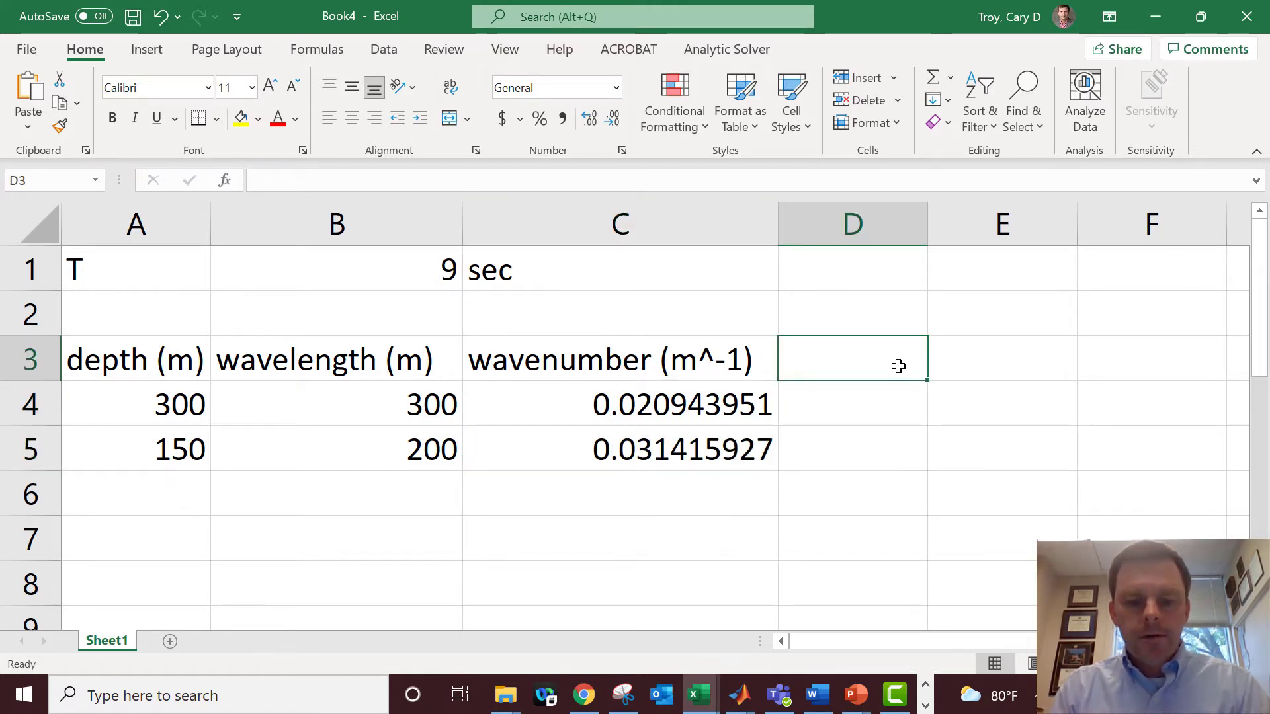
pyautogui.write('LHS')
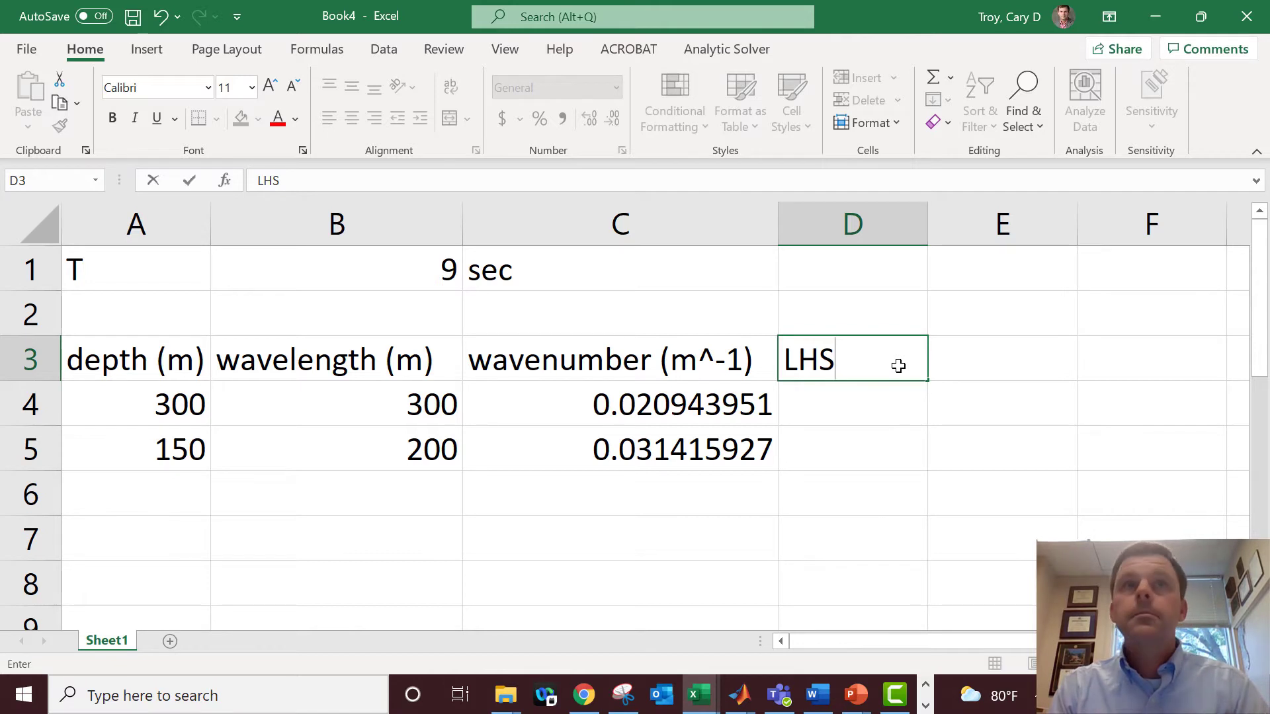
pyautogui.write(' -')
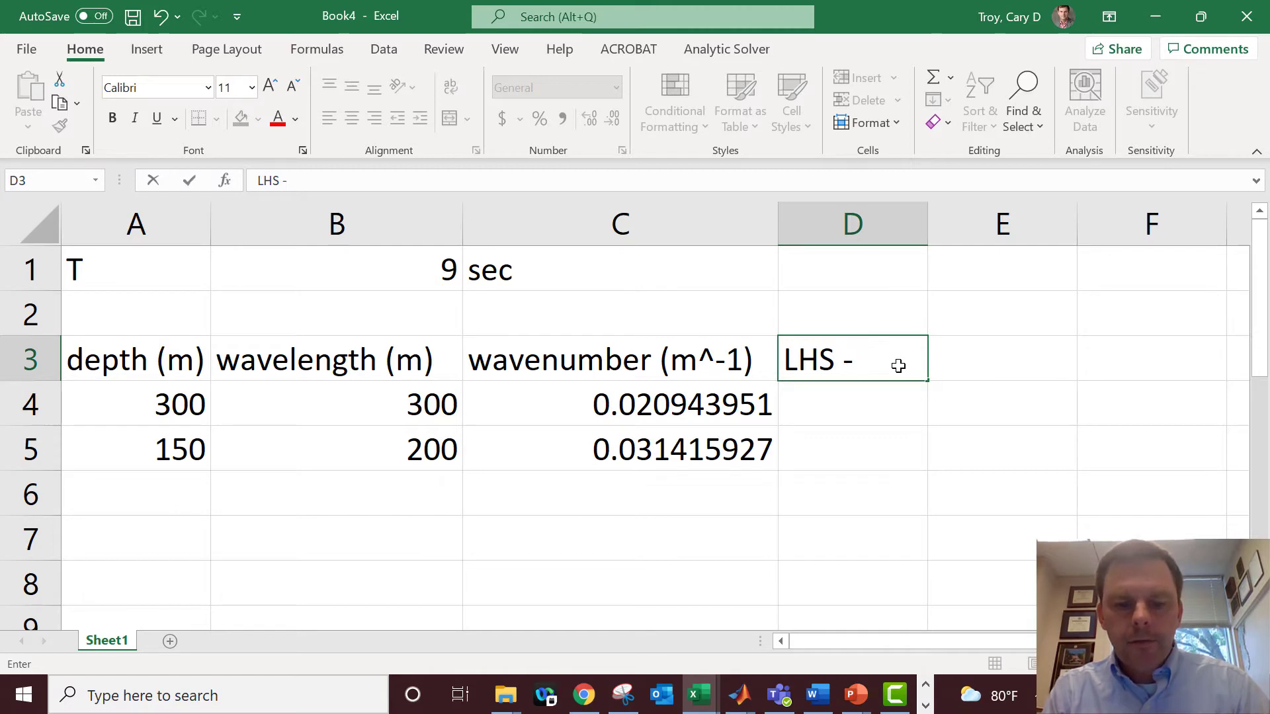
pyautogui.write(' RHS')
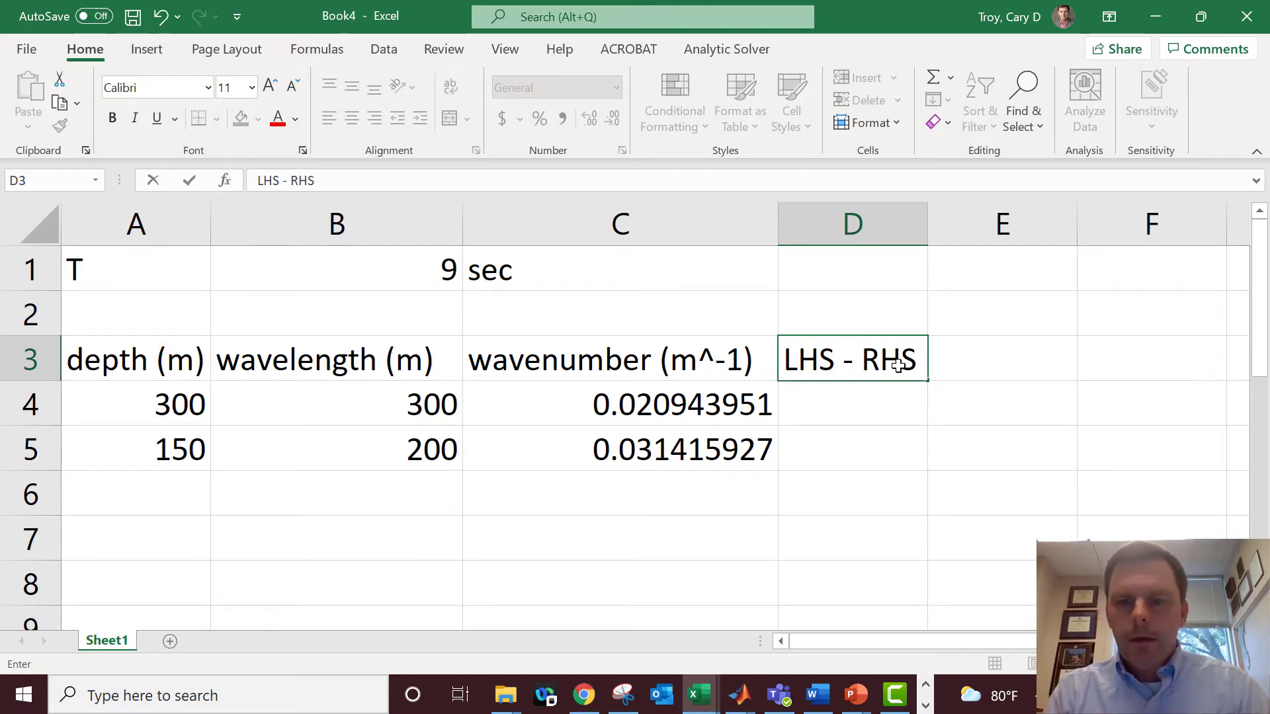
pyautogui.press('Return')
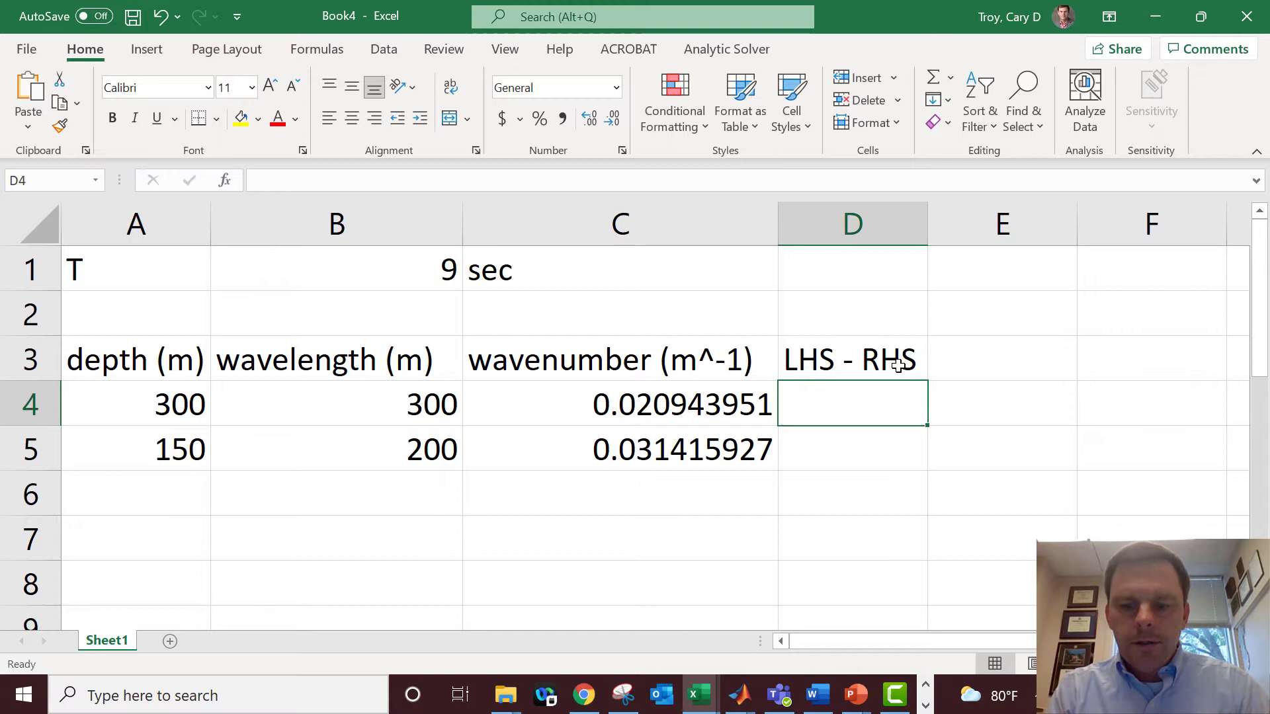
pyautogui.write('=(')
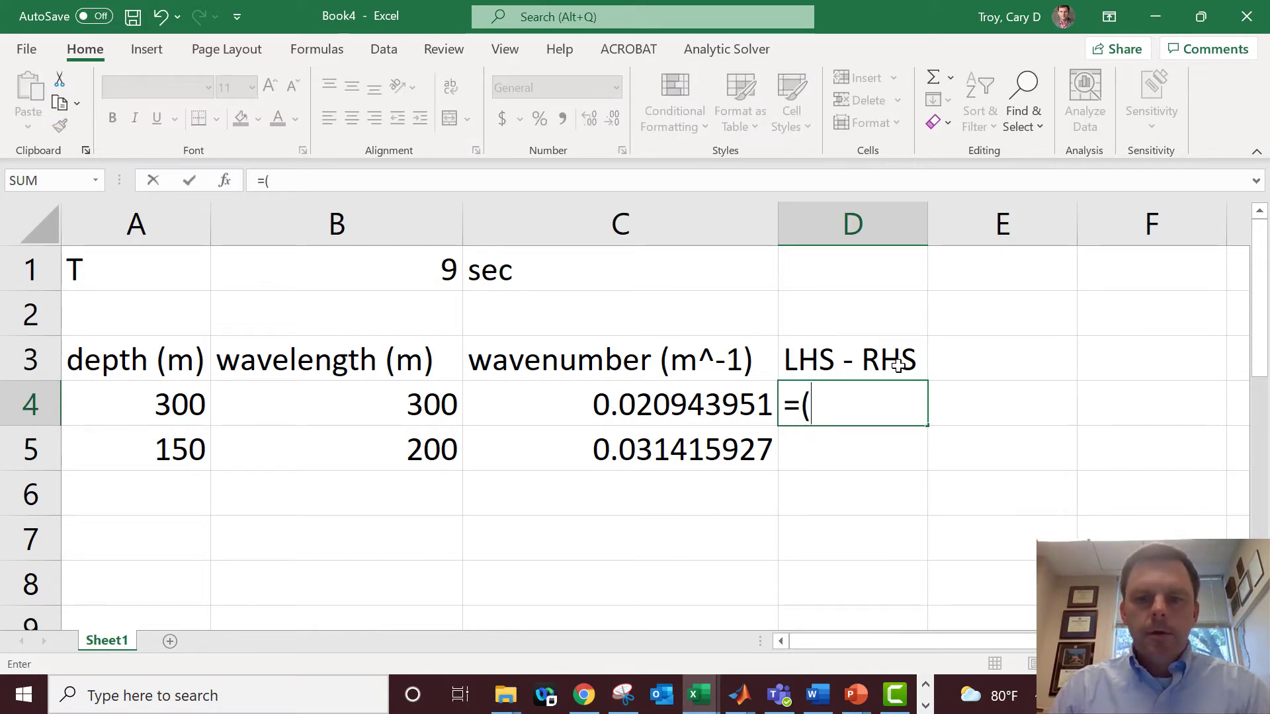
pyautogui.write('2*')
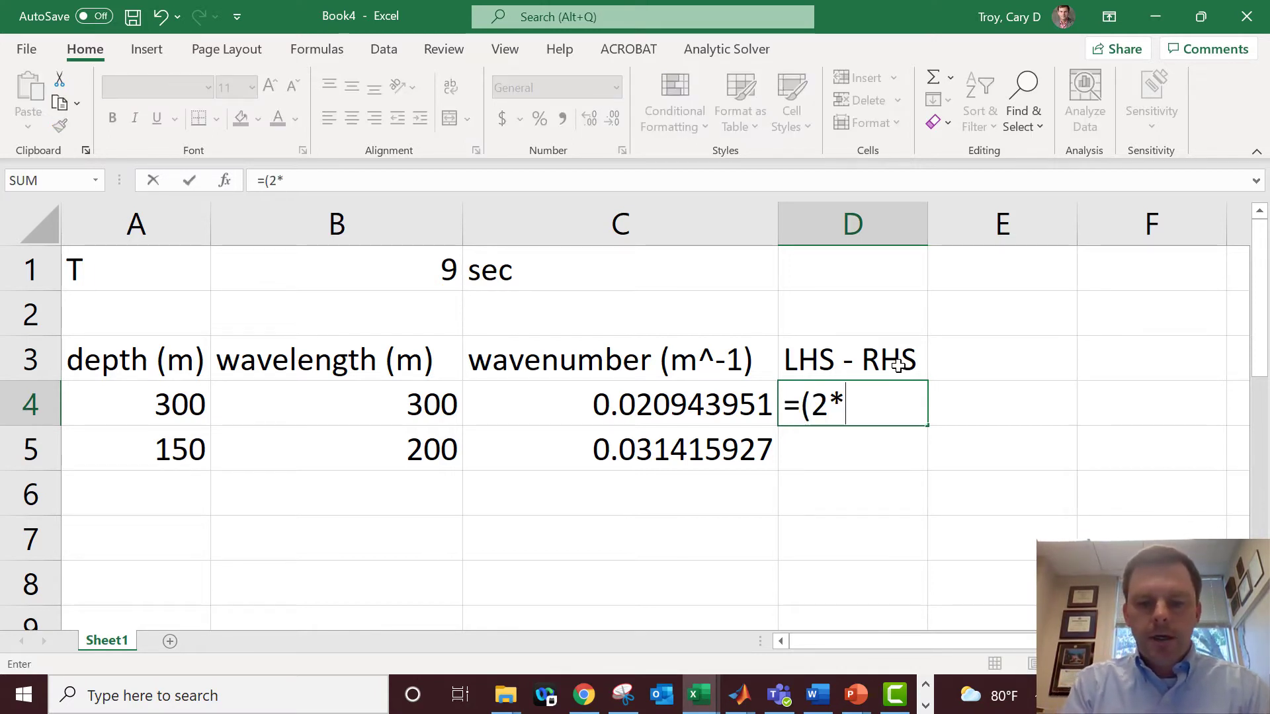
pyautogui.write('PI()/')
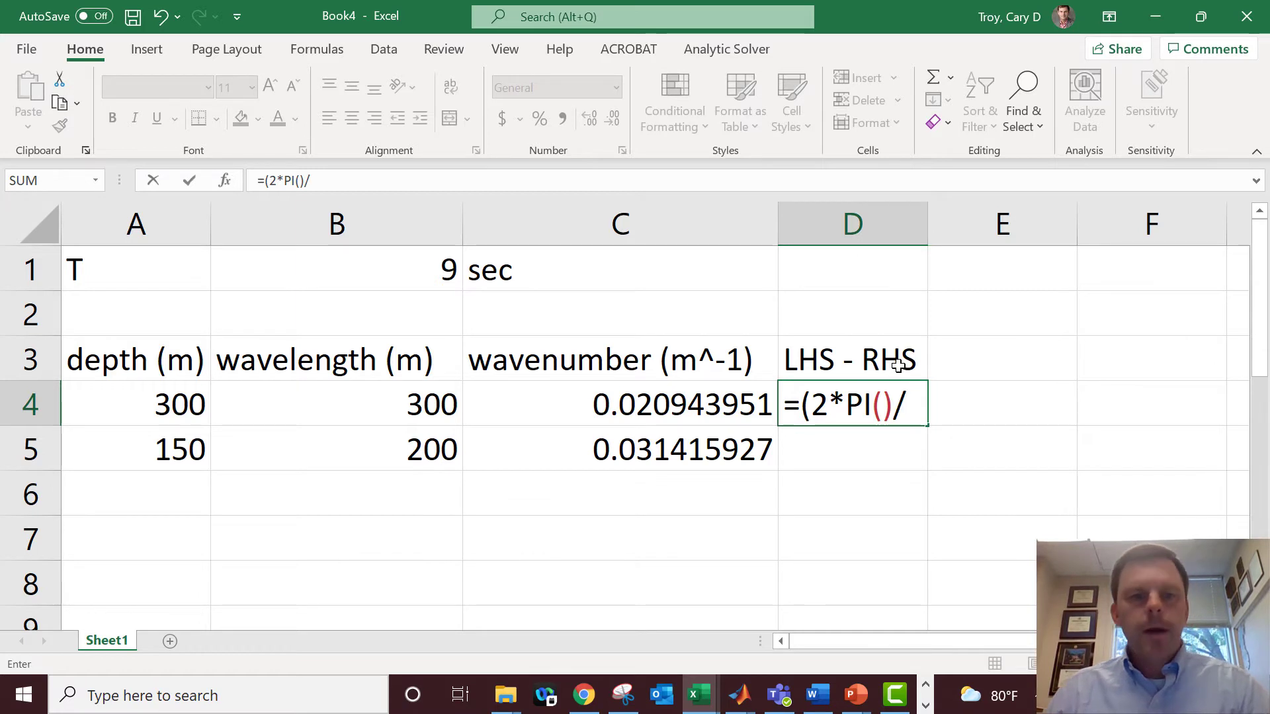
pyautogui.click(434, 268)
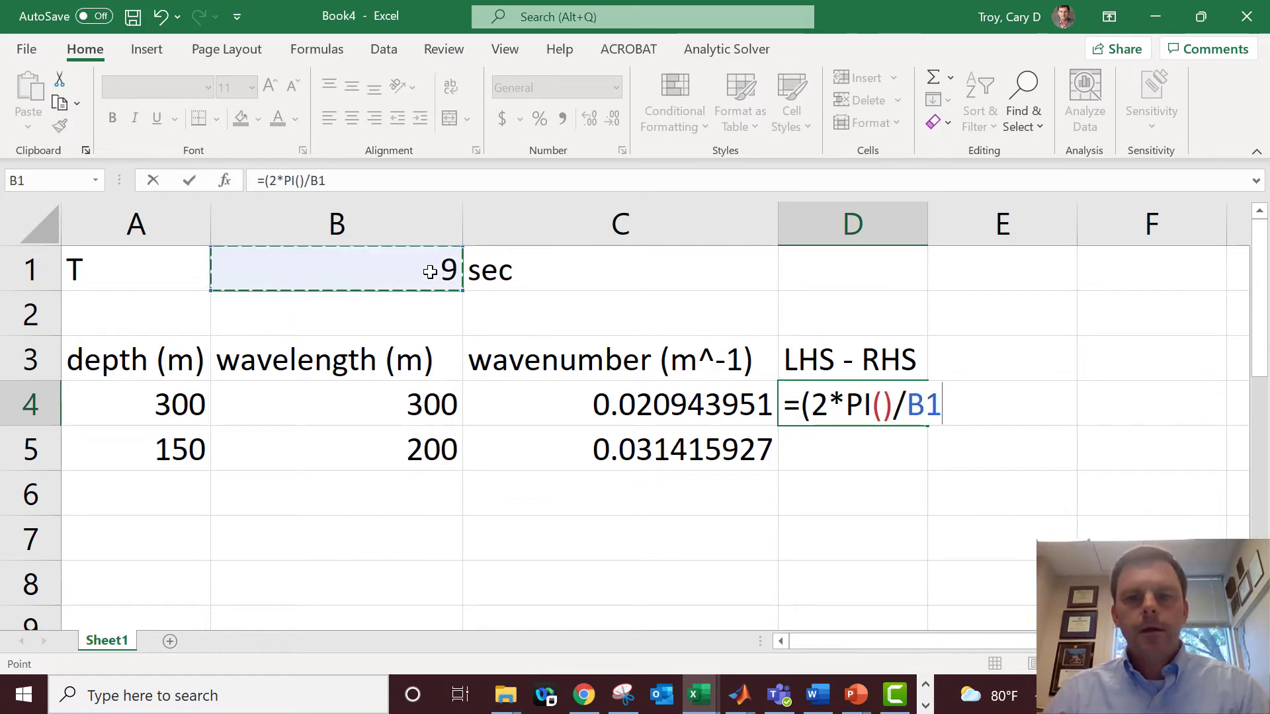
pyautogui.write(')&')
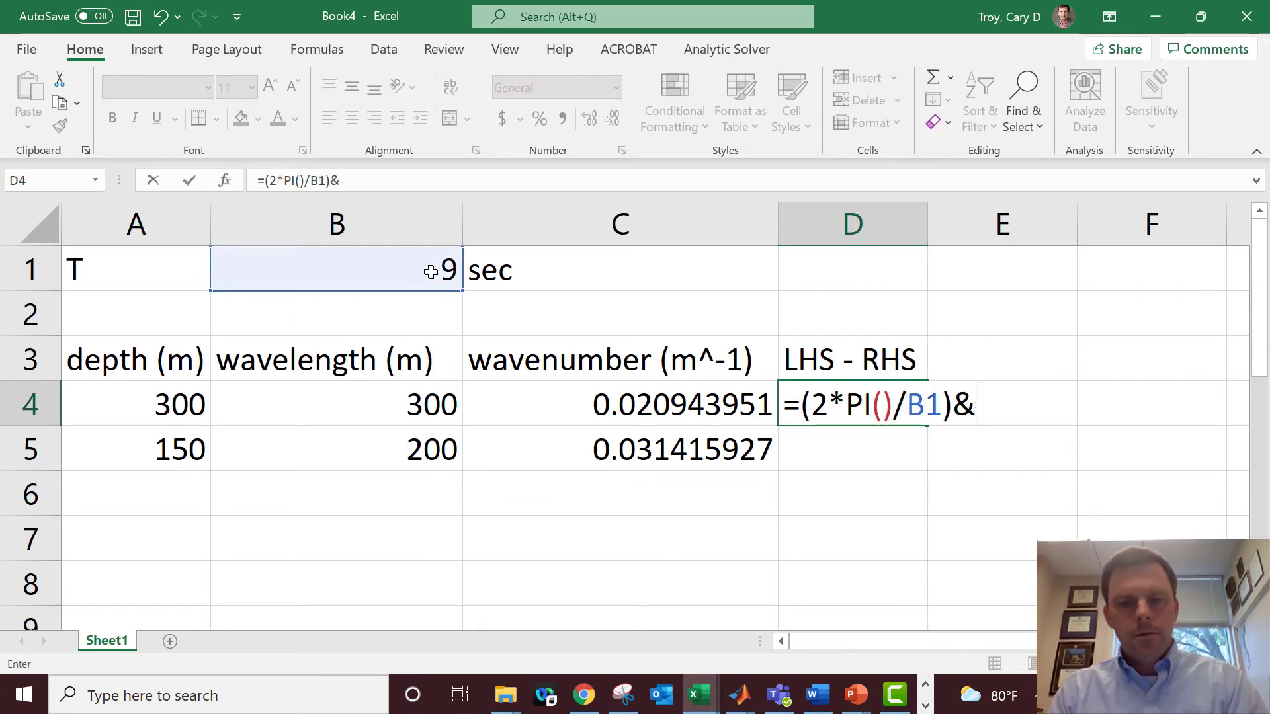
pyautogui.press('BackSpace')
pyautogui.write('^2')
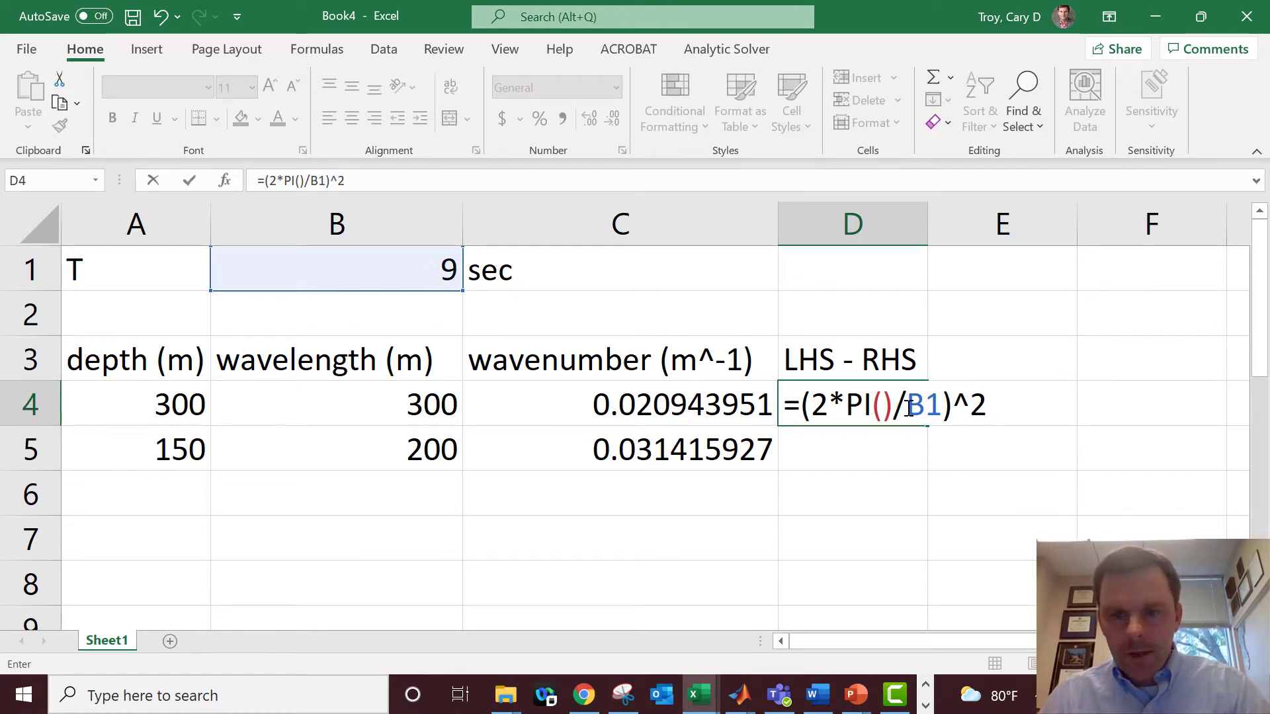
pyautogui.moveTo(906, 405); pyautogui.dragTo(938, 407)
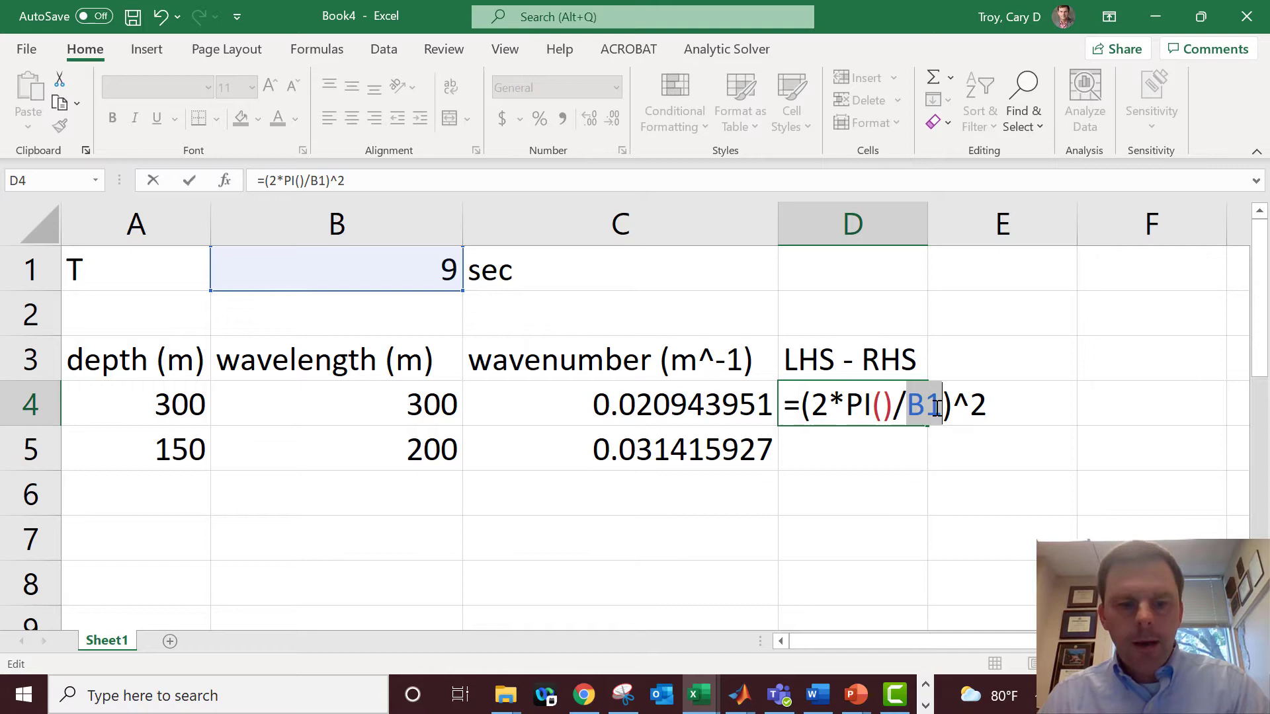
pyautogui.press('F4')
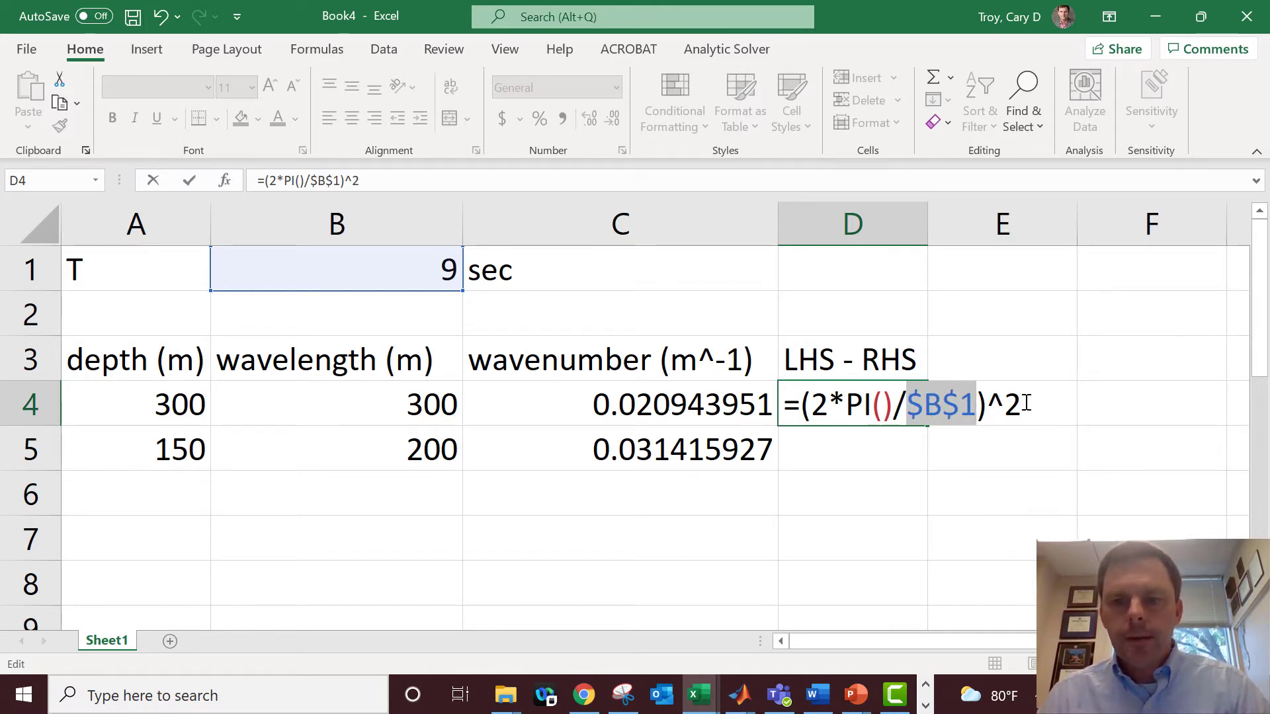
pyautogui.click(496, 182)
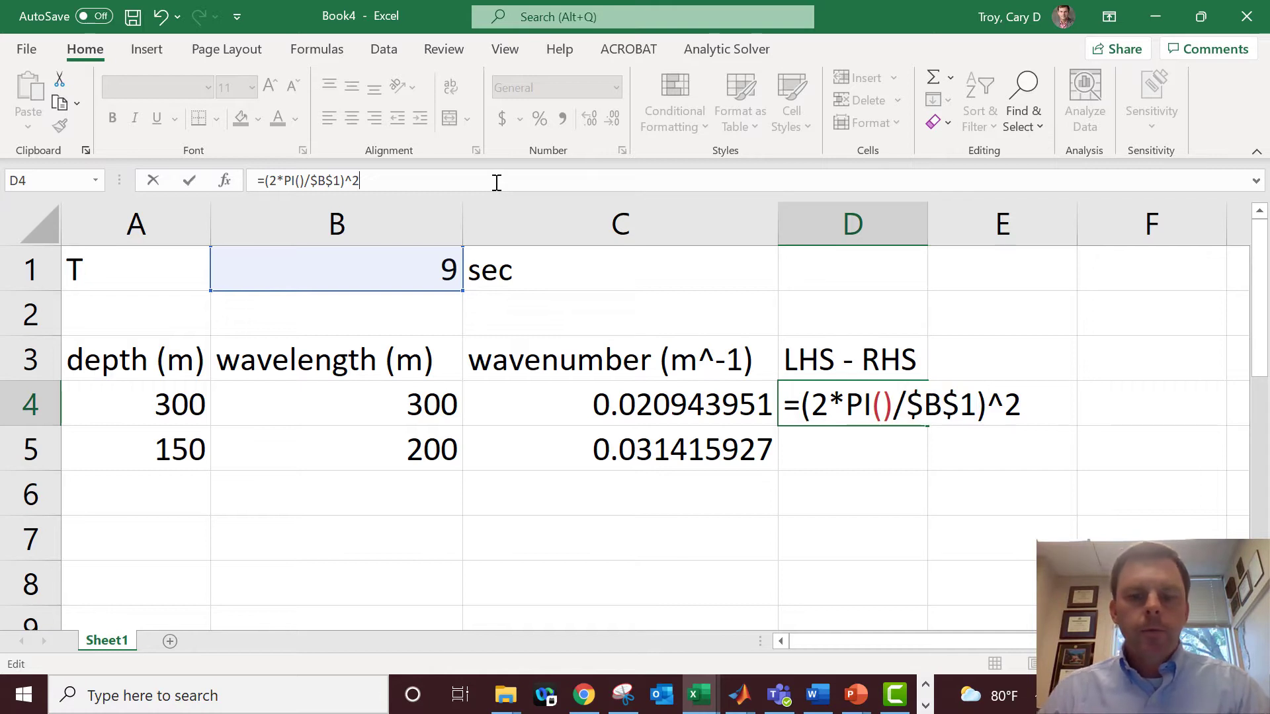
# Complete the D4 residual by subtracting (9.81)*C4*TANH(C4*A4), giving 0.281929.
pyautogui.write('-')
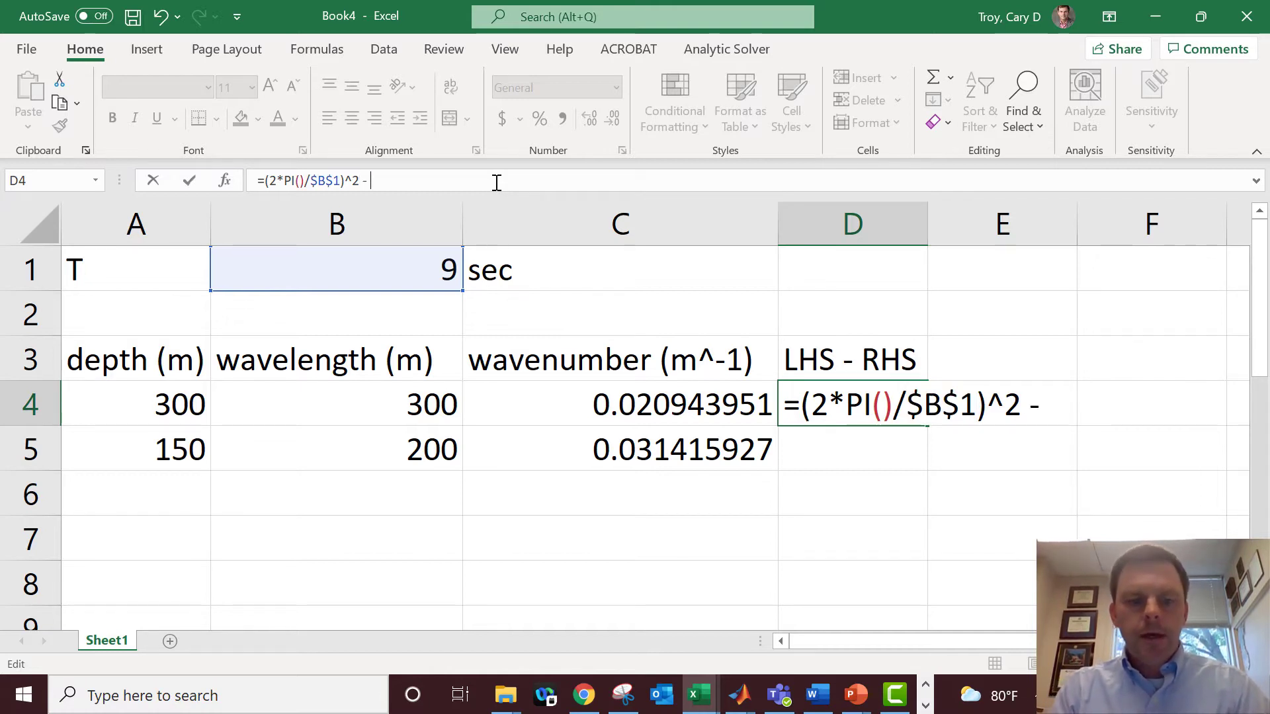
pyautogui.write(' (9.8')
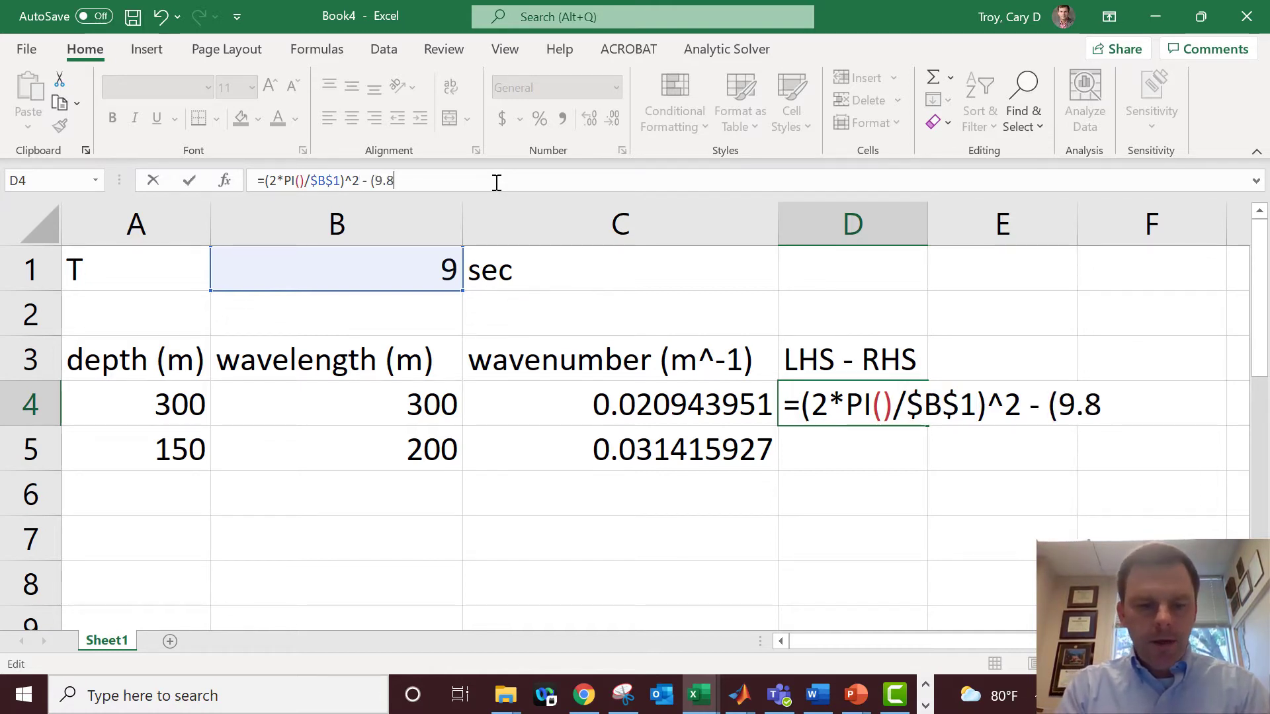
pyautogui.write('1)*')
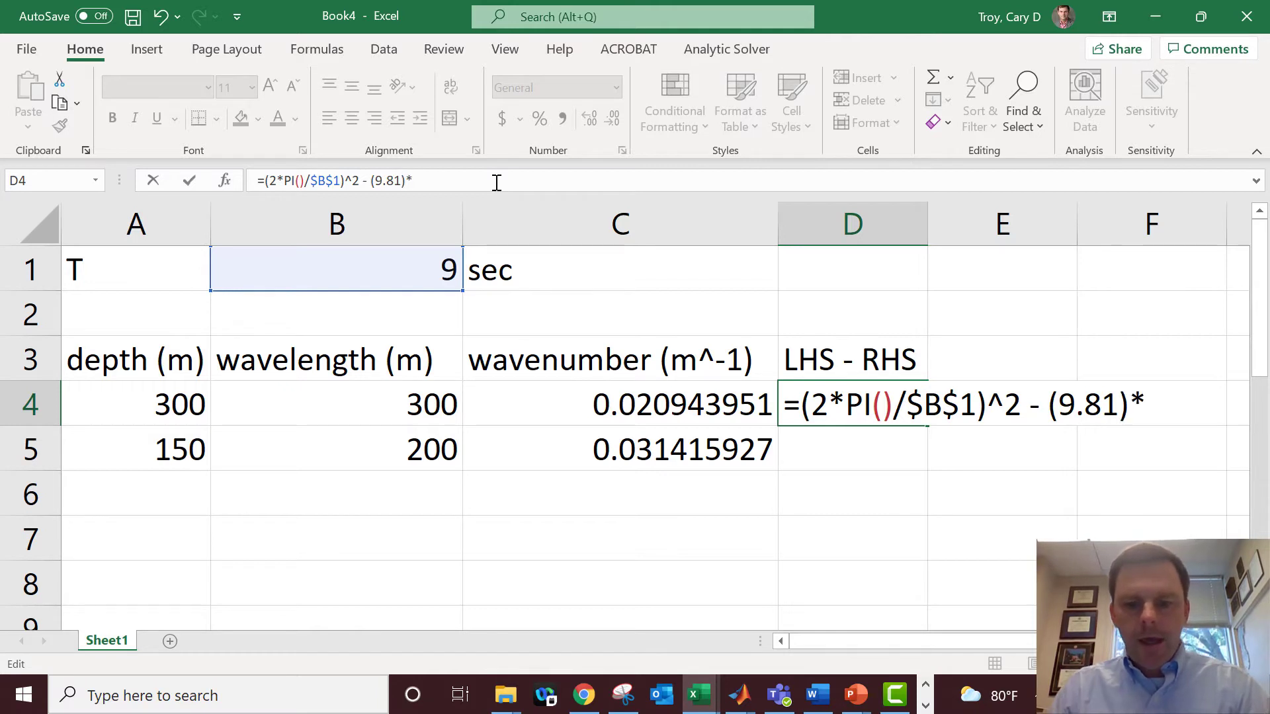
pyautogui.click(598, 408)
pyautogui.write('*TA')
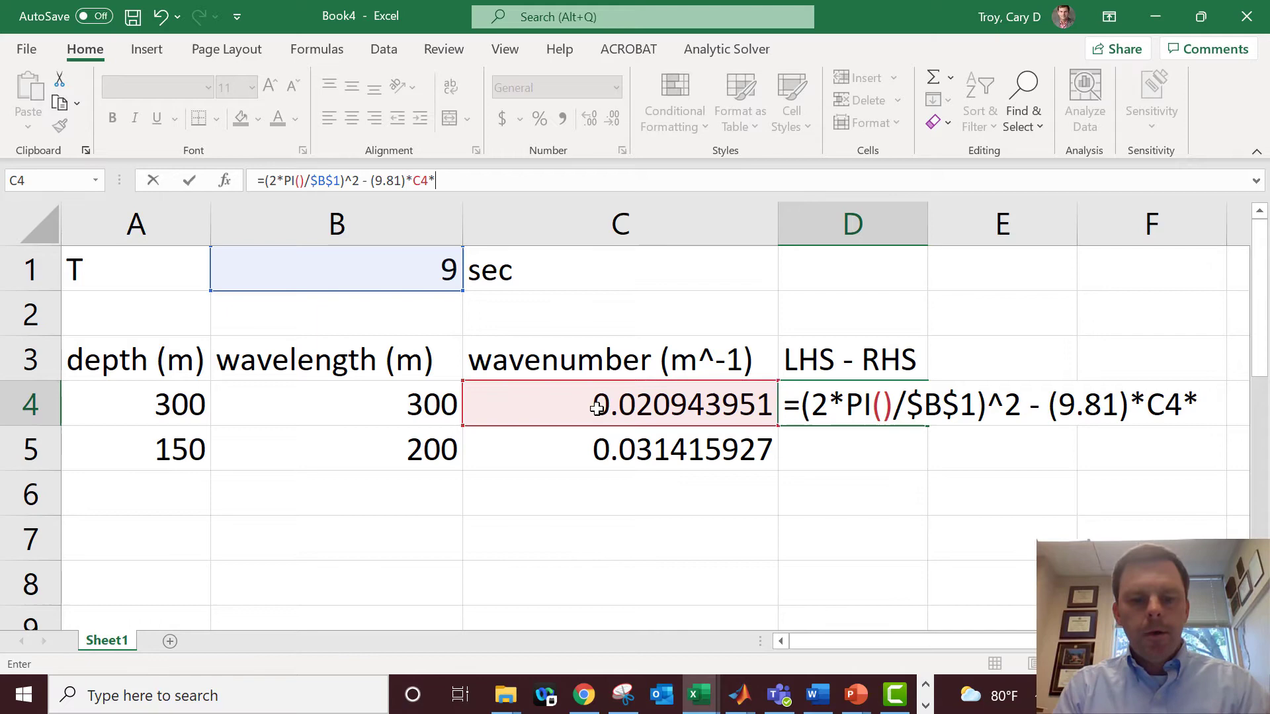
pyautogui.write('NH(')
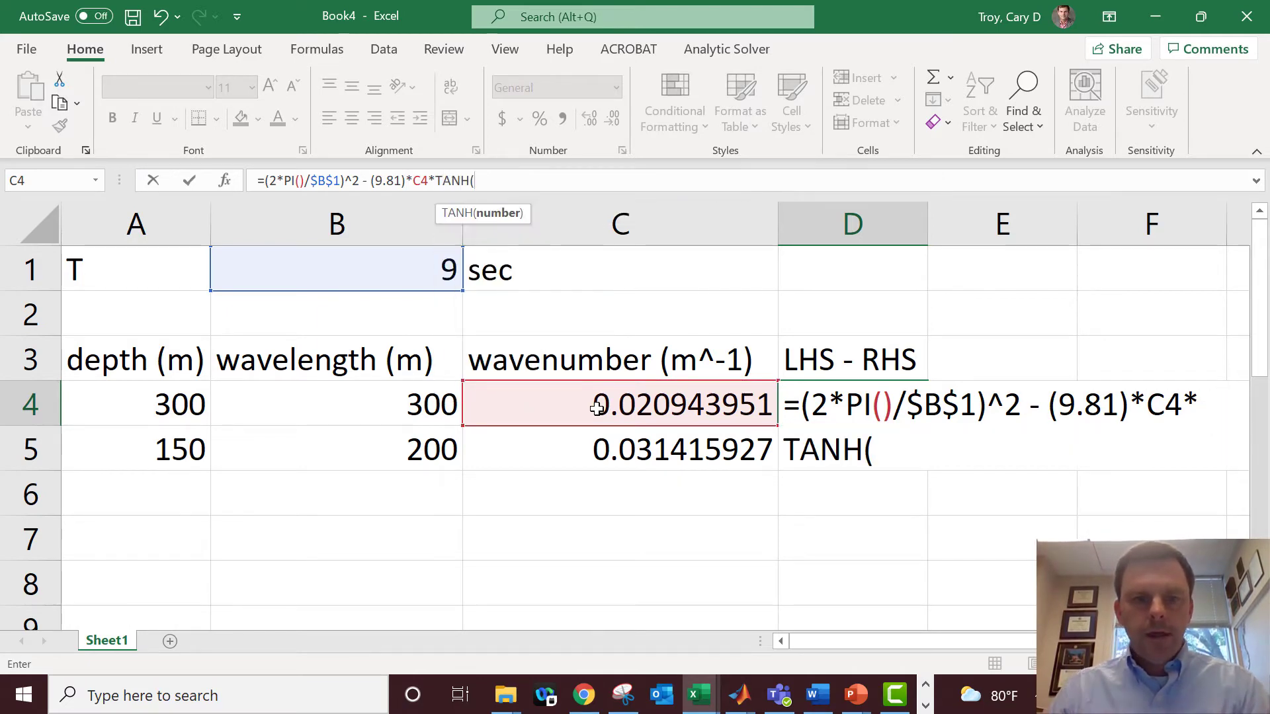
pyautogui.click(597, 408)
pyautogui.write('*')
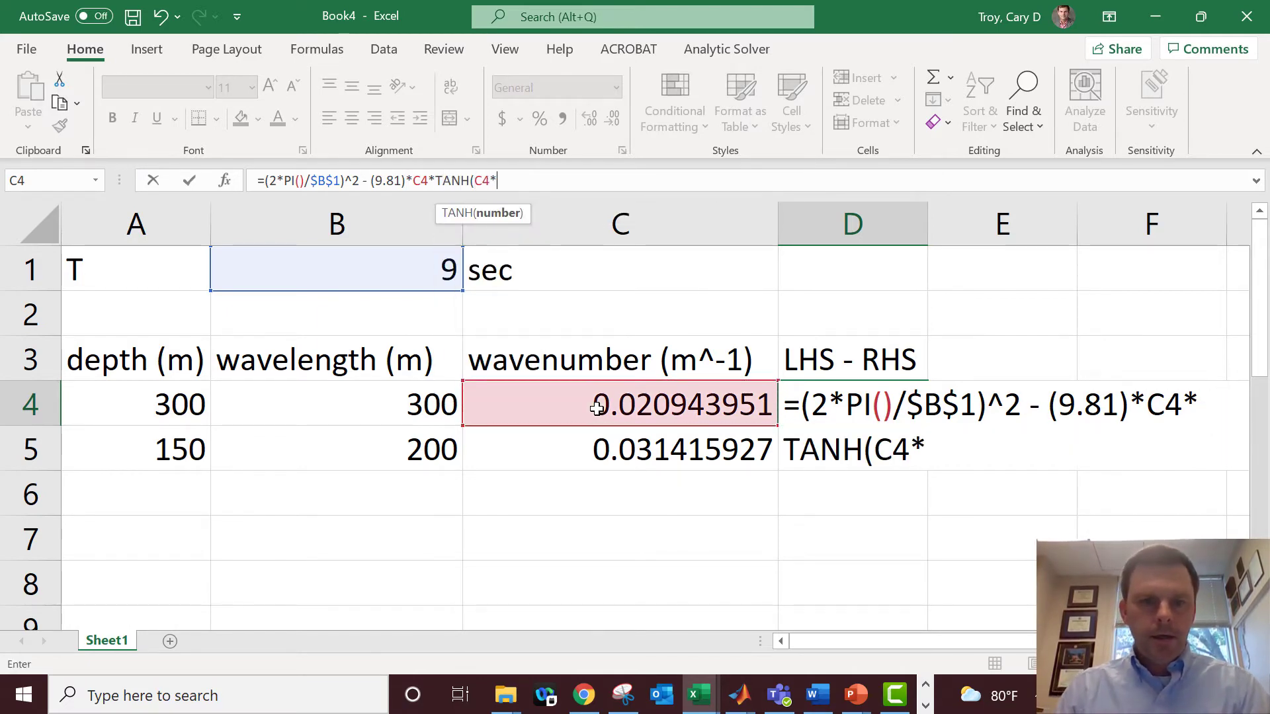
pyautogui.click(126, 389)
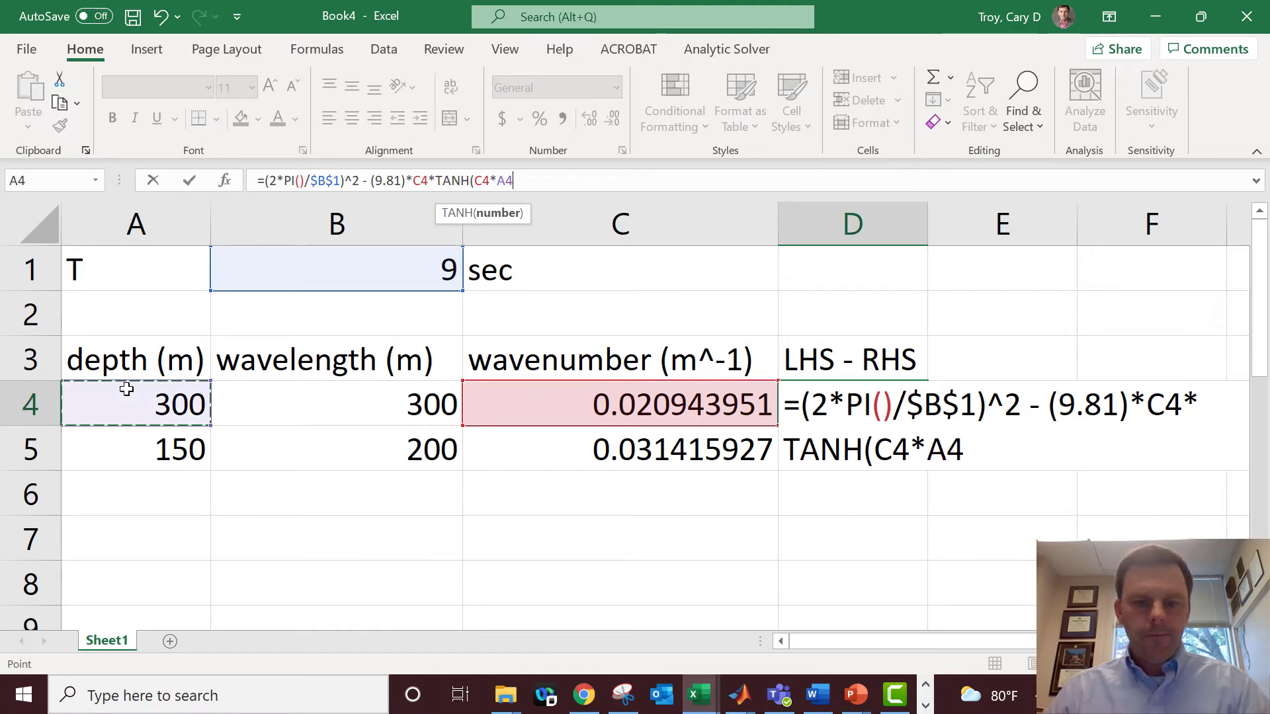
pyautogui.write(')')
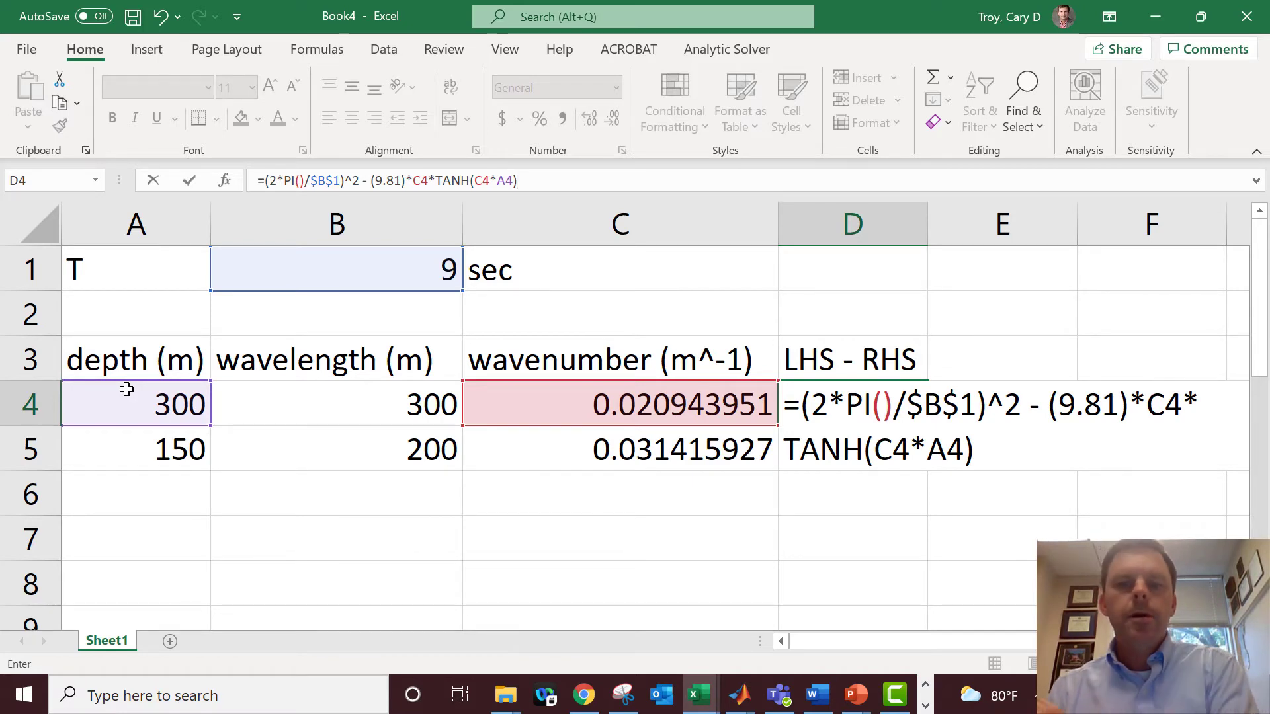
pyautogui.press('Return')
pyautogui.press('Up')
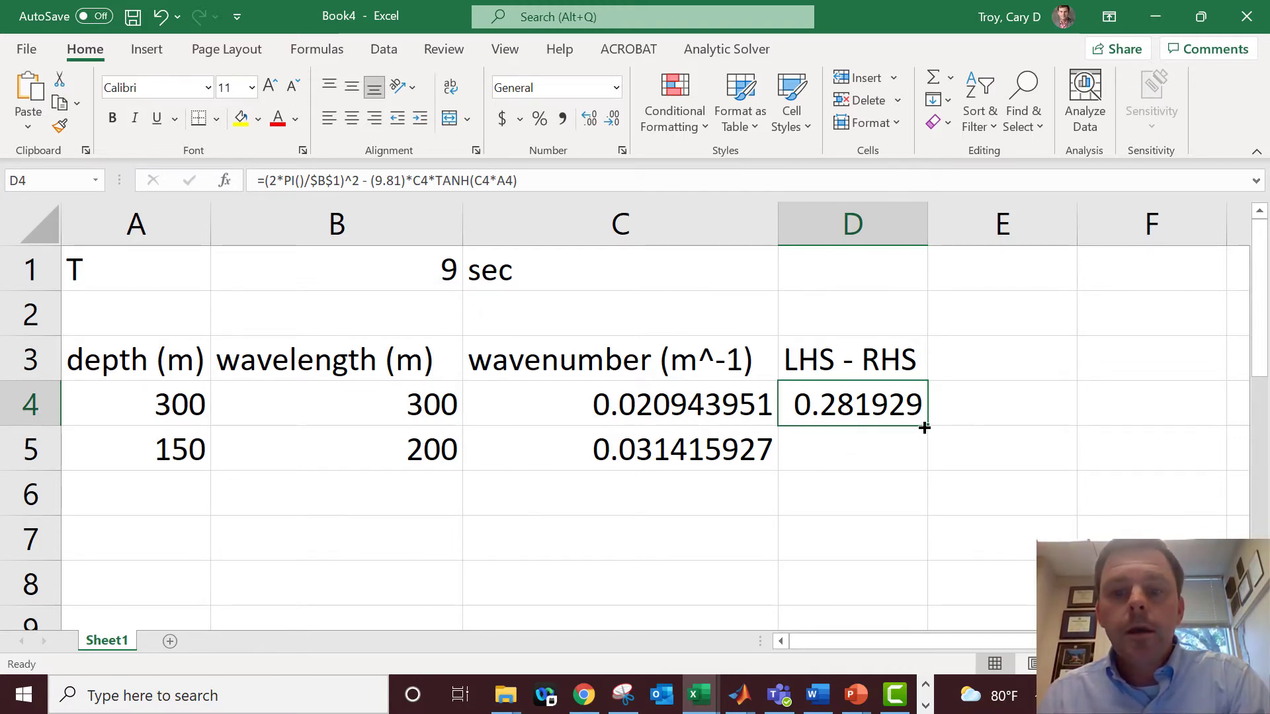
# Copy the residual formula down to D5 and launch Solver from the Data tab.
pyautogui.moveTo(924, 428); pyautogui.dragTo(932, 456)
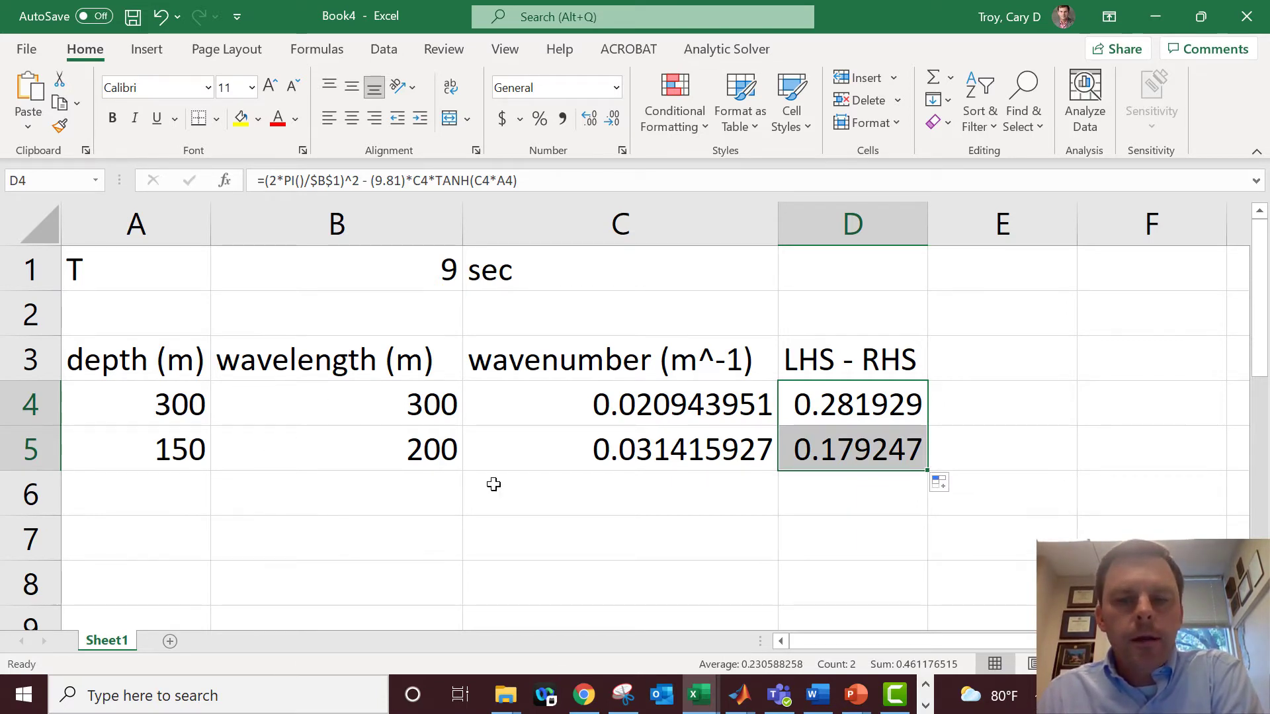
pyautogui.click(865, 500)
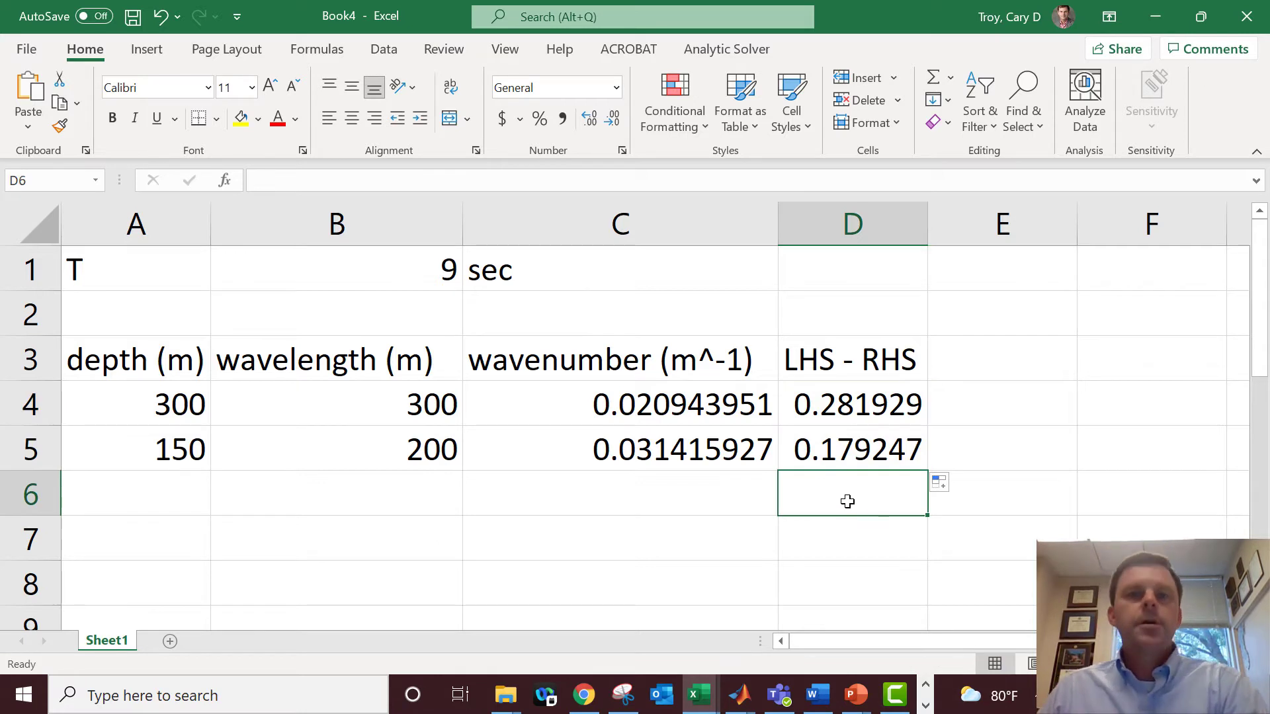
pyautogui.click(386, 51)
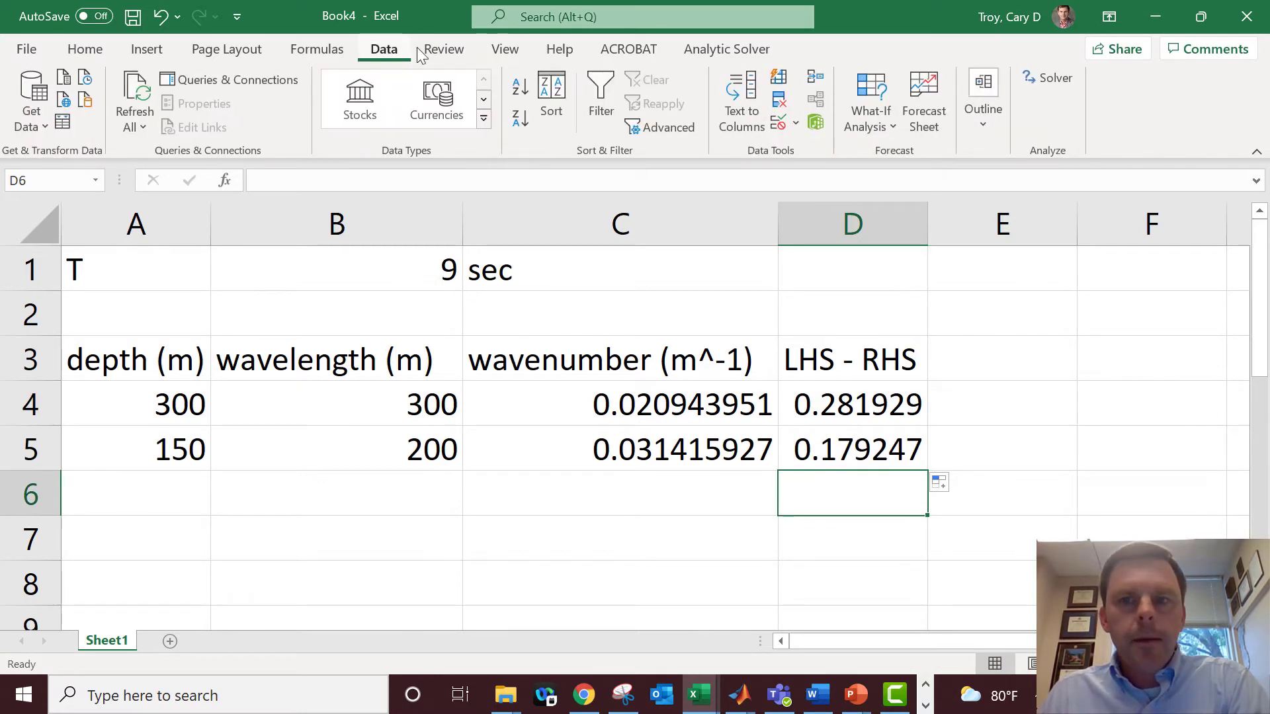
pyautogui.click(1058, 79)
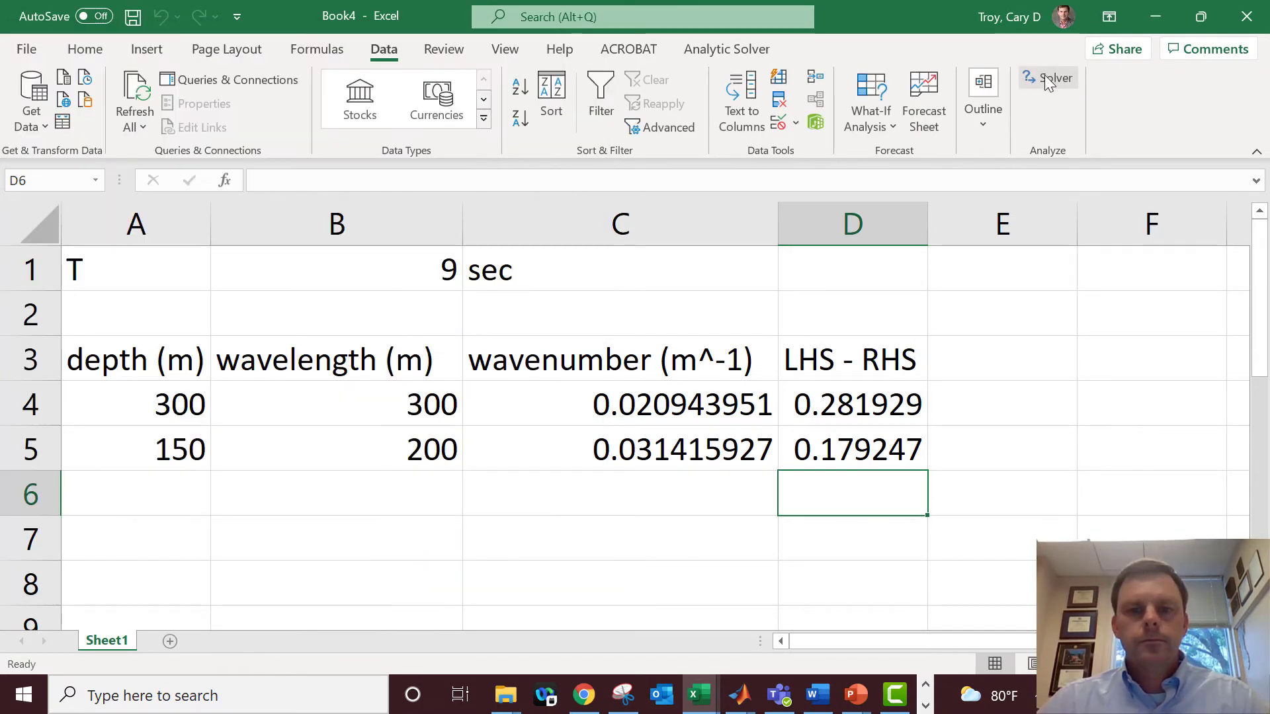
# Set Solver's changing variable cells to the wavelengths $B$4:$B$5 and begin adding a constraint.
pyautogui.click(1049, 80)
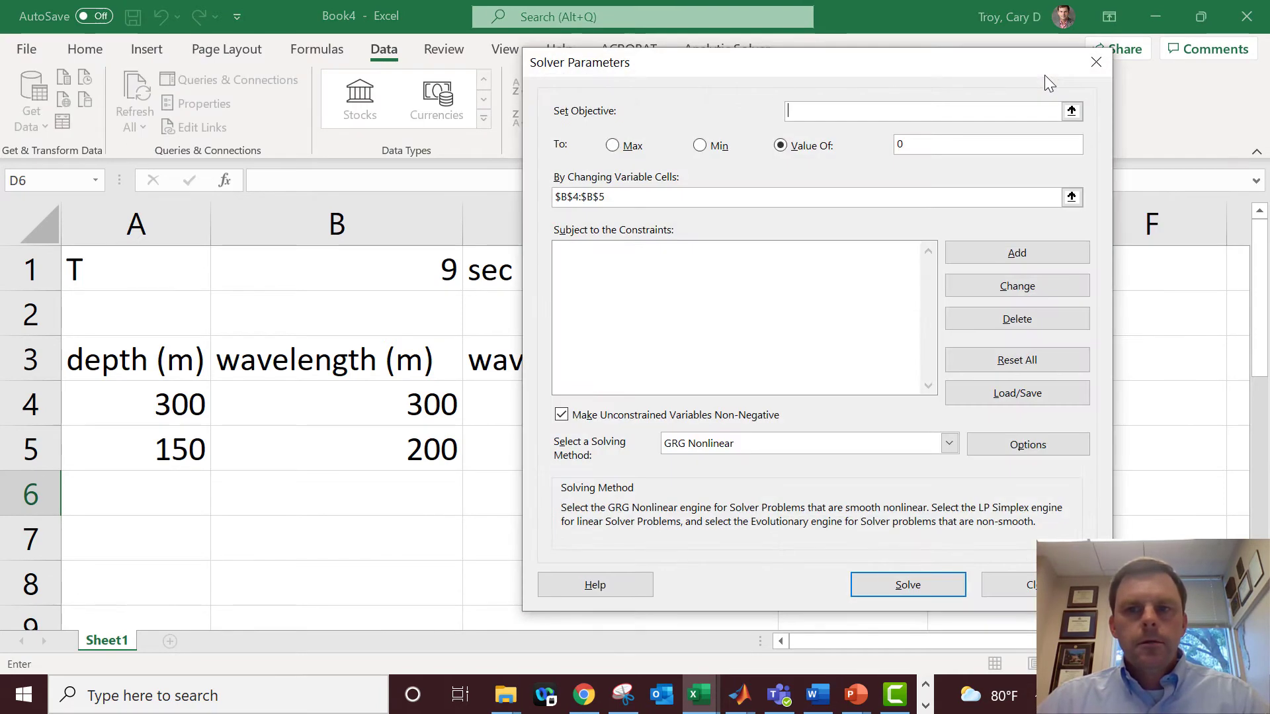
pyautogui.moveTo(959, 69); pyautogui.dragTo(1088, 75)
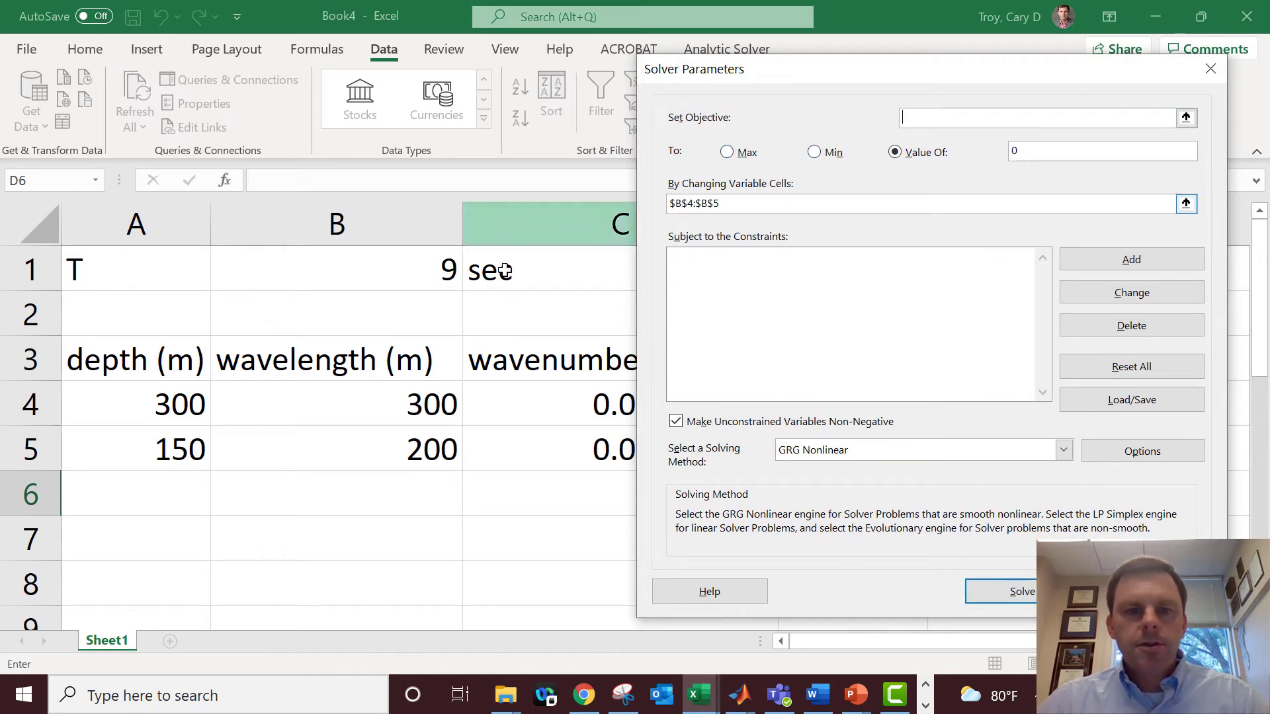
pyautogui.click(734, 198)
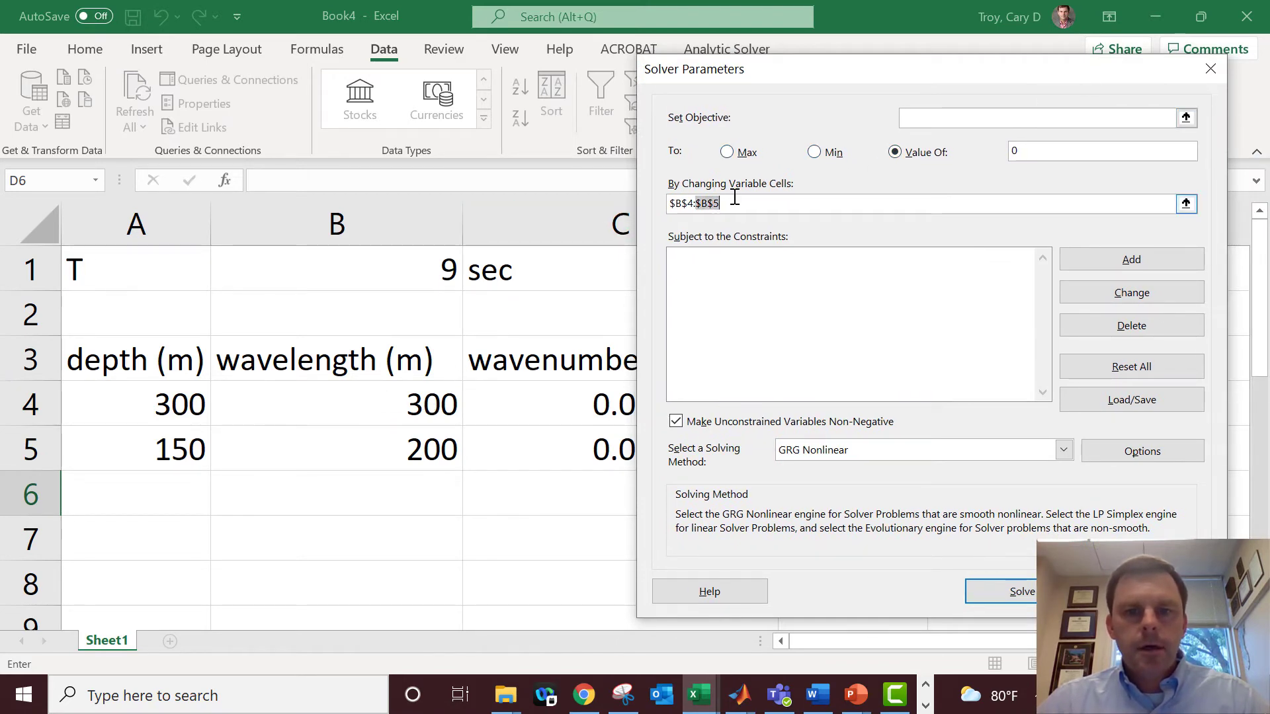
pyautogui.moveTo(734, 198); pyautogui.dragTo(656, 198)
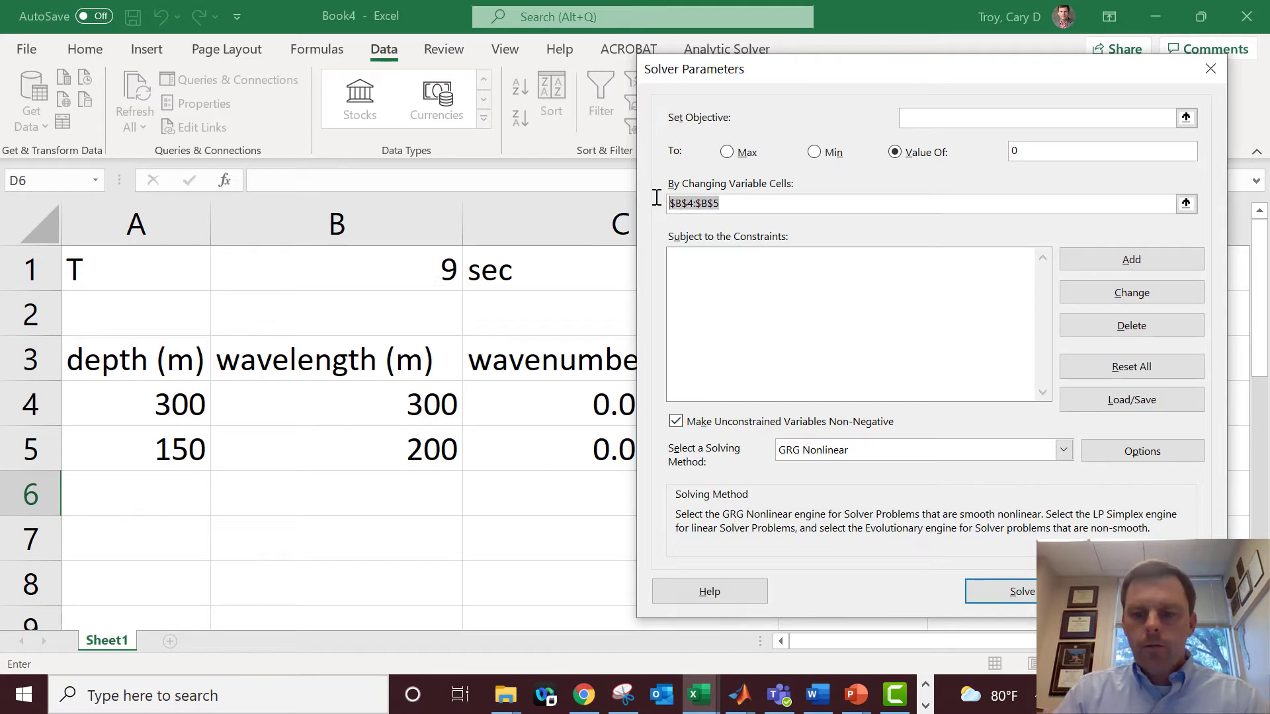
pyautogui.press('Delete')
pyautogui.moveTo(389, 406); pyautogui.dragTo(385, 450)
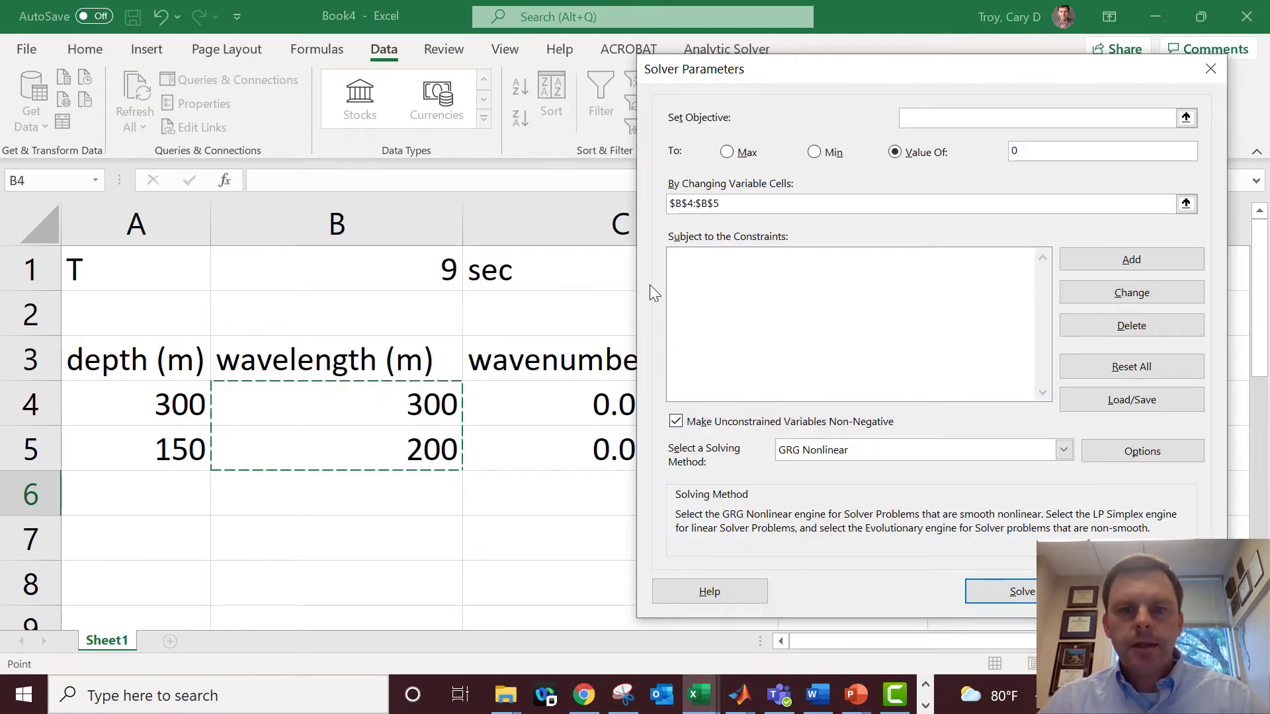
pyautogui.click(1097, 264)
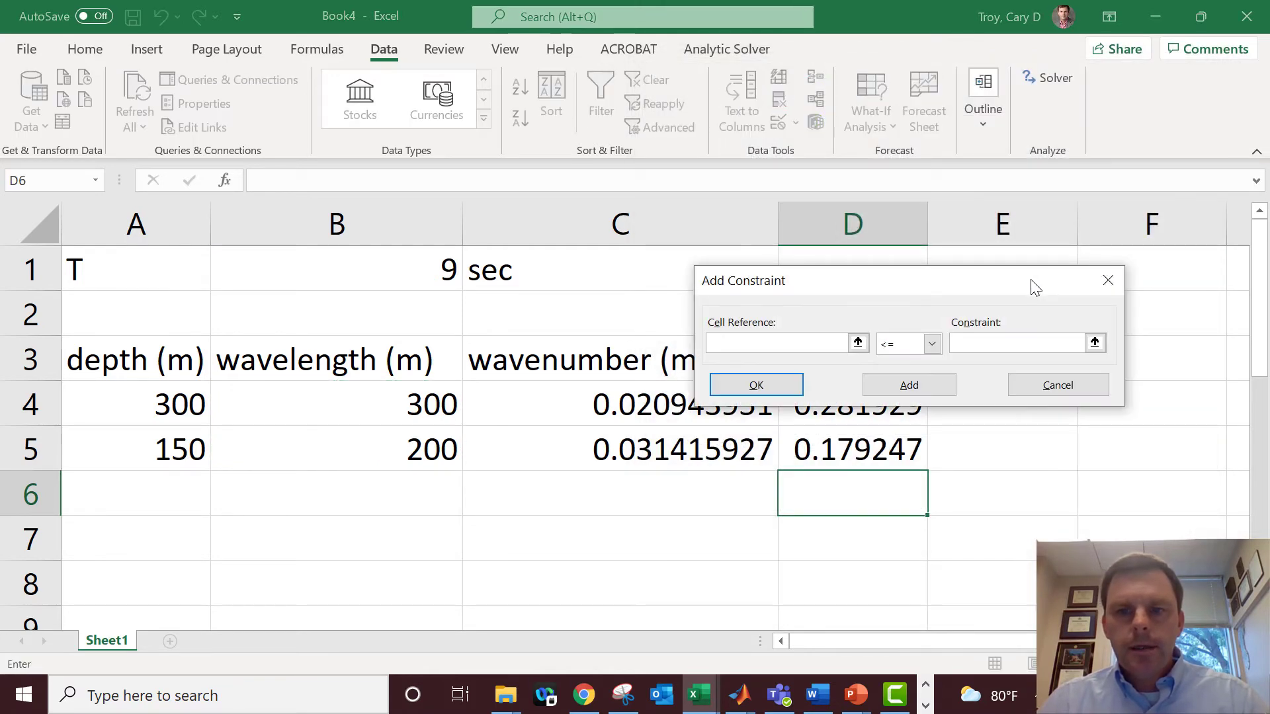
# Add the Solver constraint $D$4:$D$5 = 0 on the LHS − RHS residuals.
pyautogui.moveTo(1030, 279); pyautogui.dragTo(537, 186)
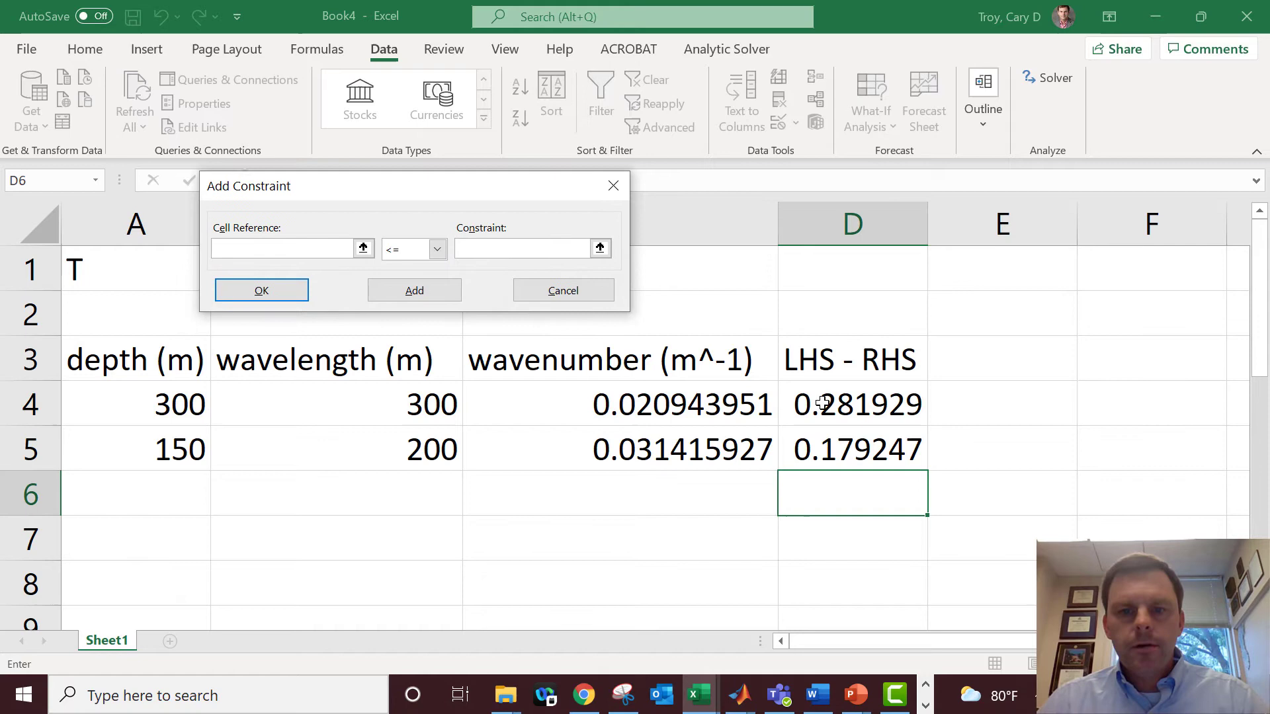
pyautogui.moveTo(808, 400); pyautogui.dragTo(837, 453)
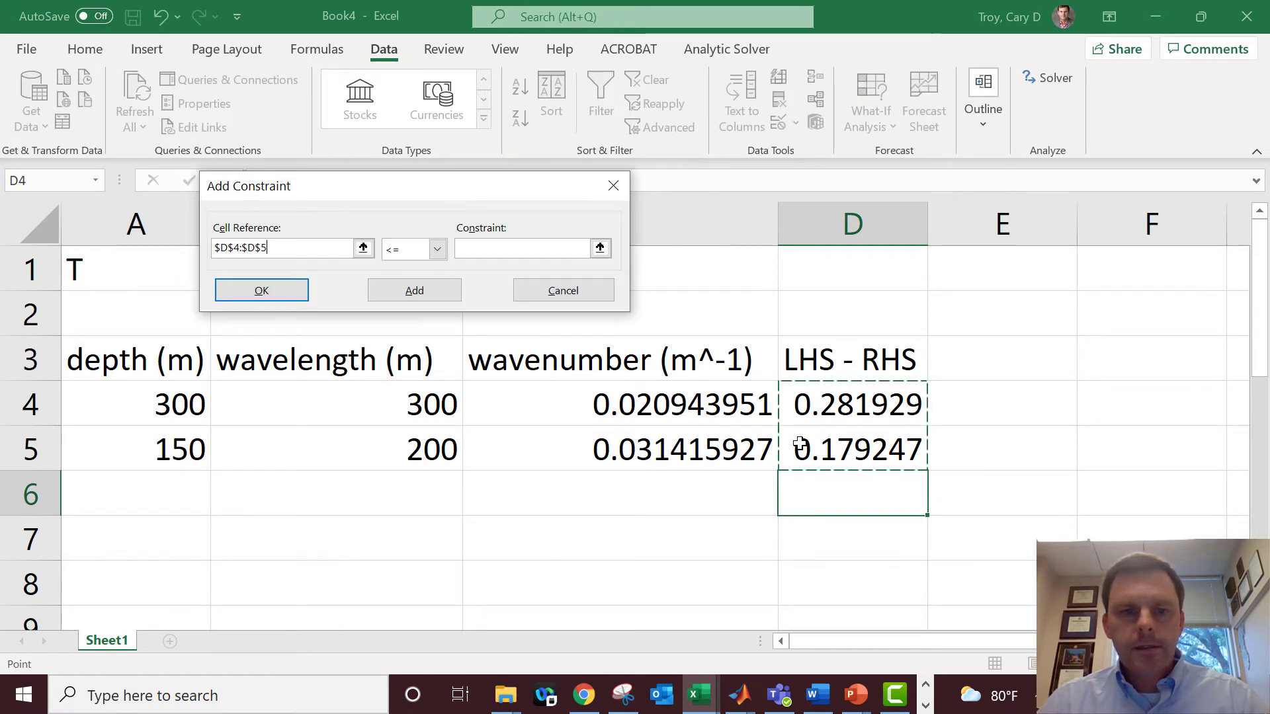
pyautogui.click(437, 249)
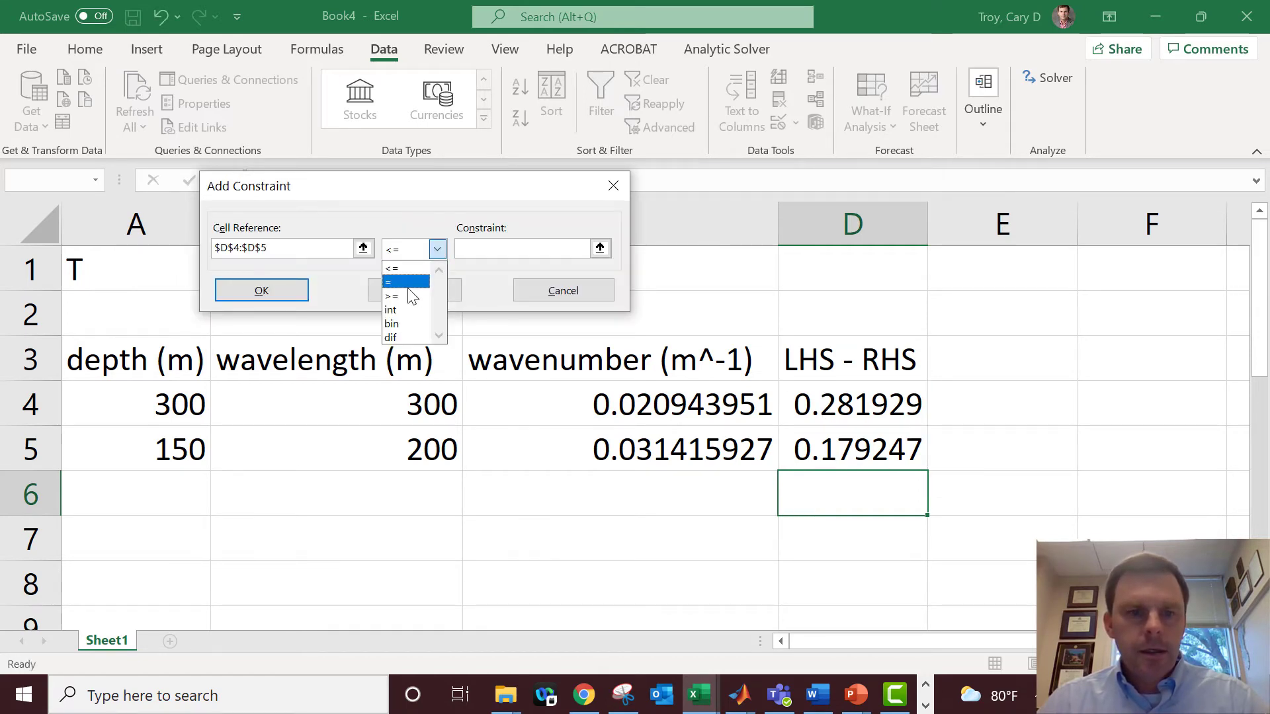
pyautogui.click(409, 287)
pyautogui.click(500, 247)
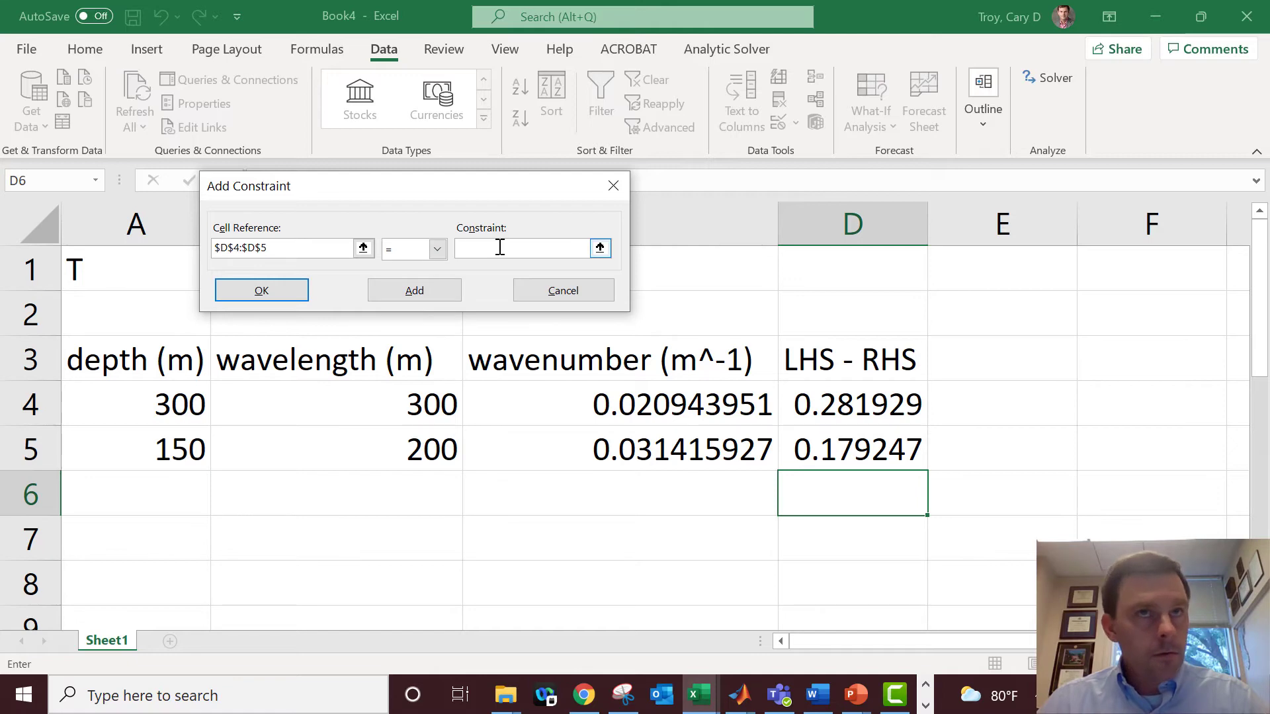
pyautogui.write('0')
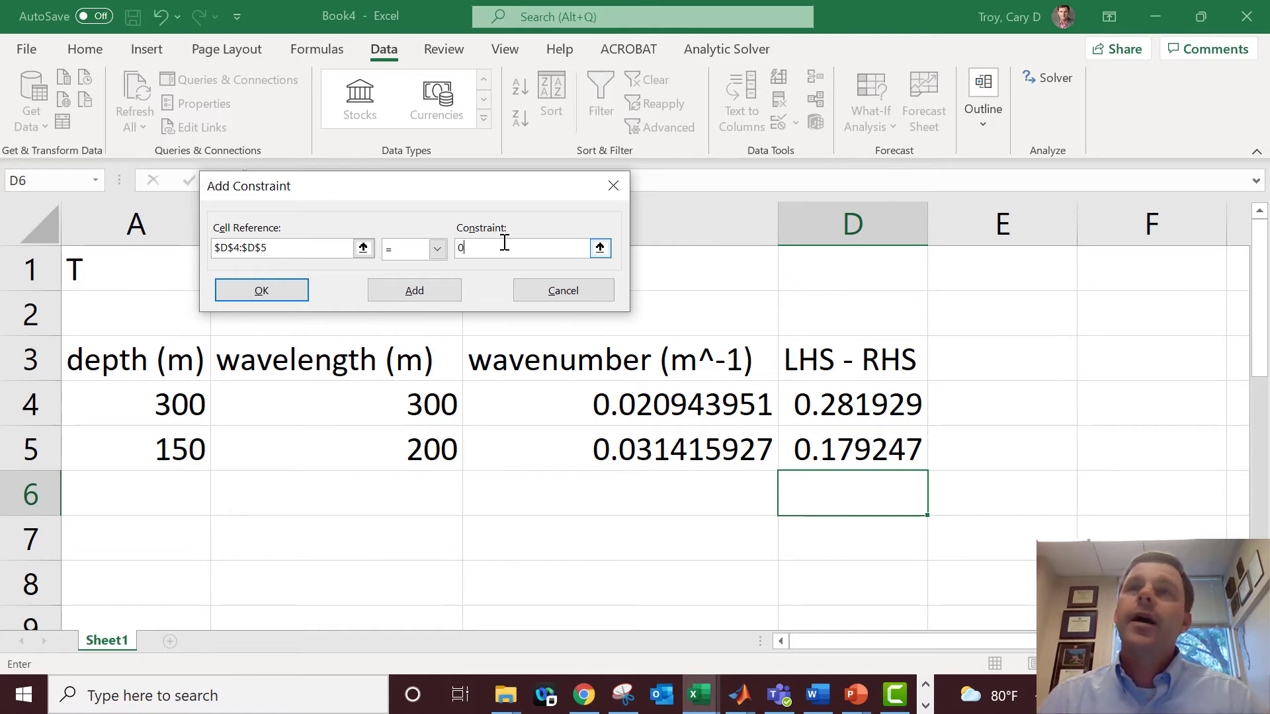
pyautogui.click(245, 292)
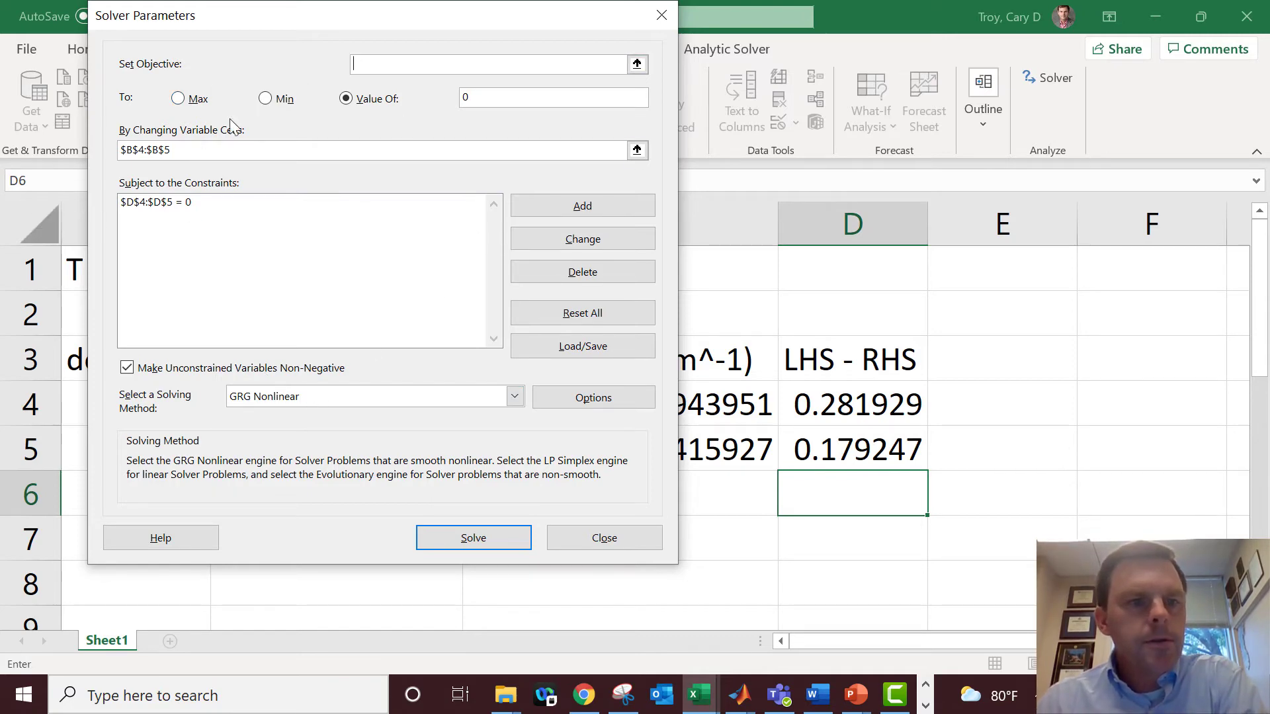
# Run Solver so both wavelengths converge to about 126.47 m.
pyautogui.click(168, 148)
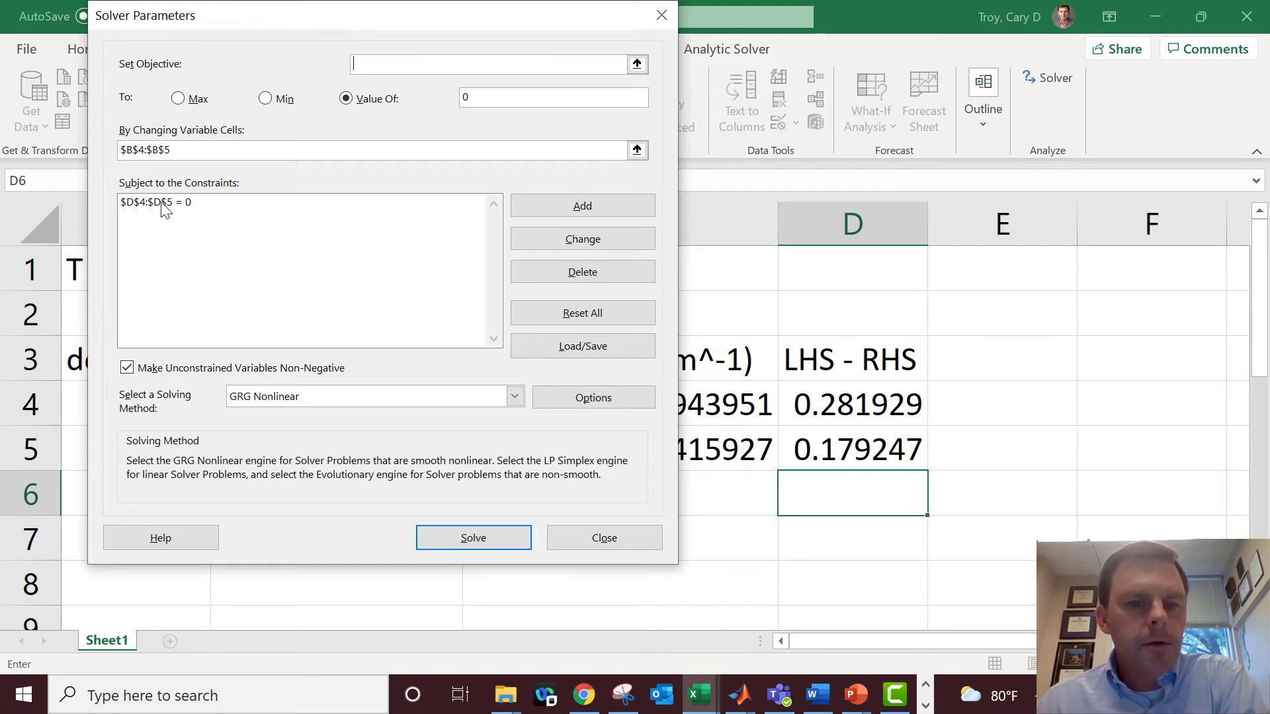
pyautogui.click(471, 537)
pyautogui.click(121, 506)
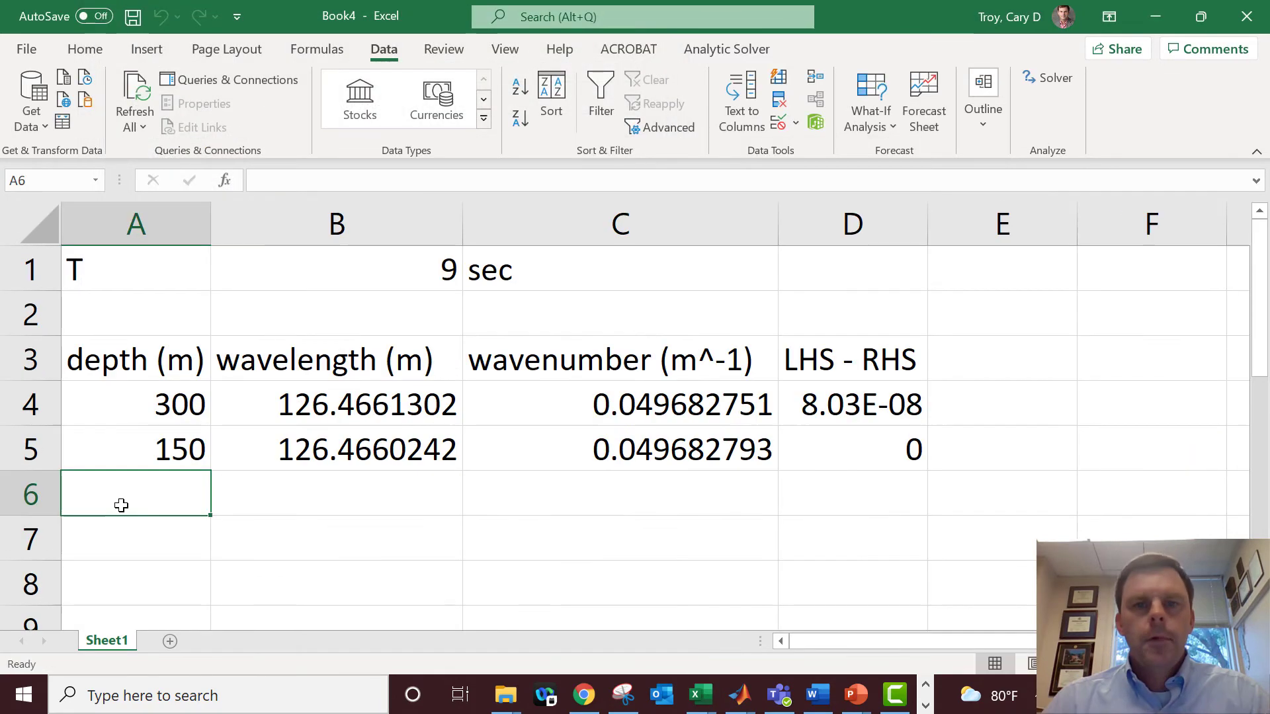
# Add the 50 m depth in A6 and extend the row formulas into row 6.
pyautogui.click(288, 455)
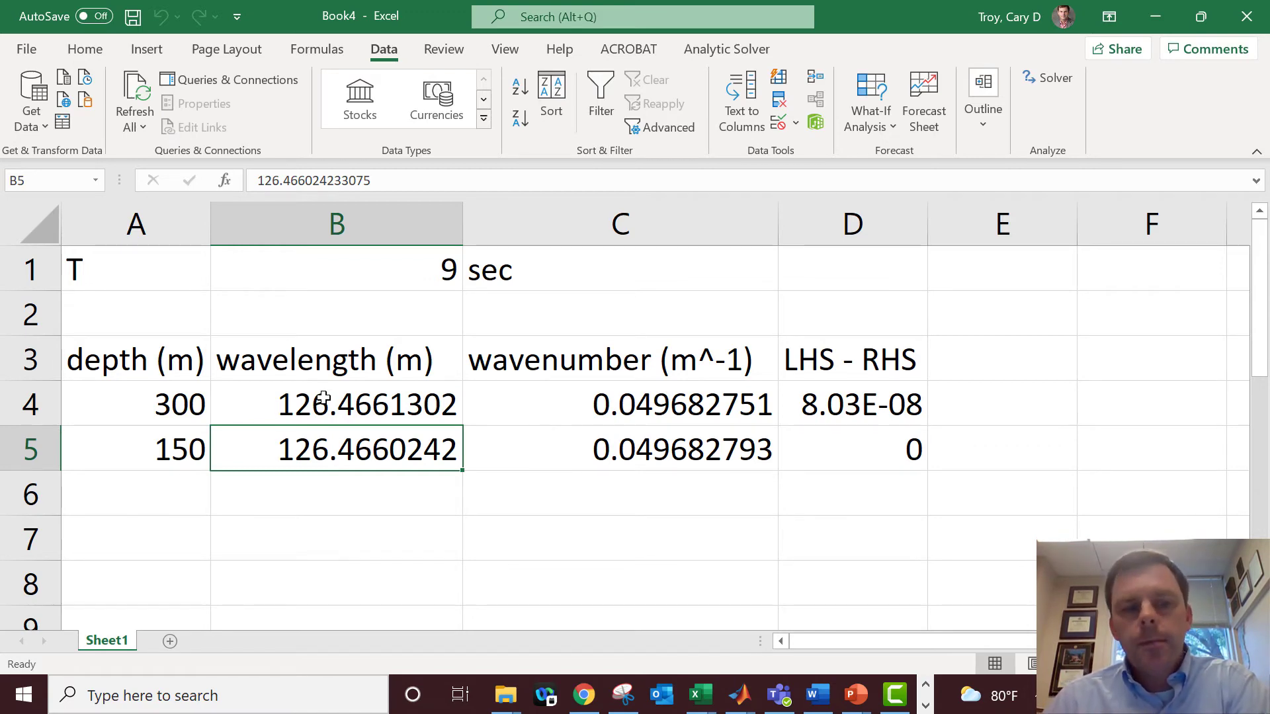
pyautogui.click(185, 499)
pyautogui.write('50')
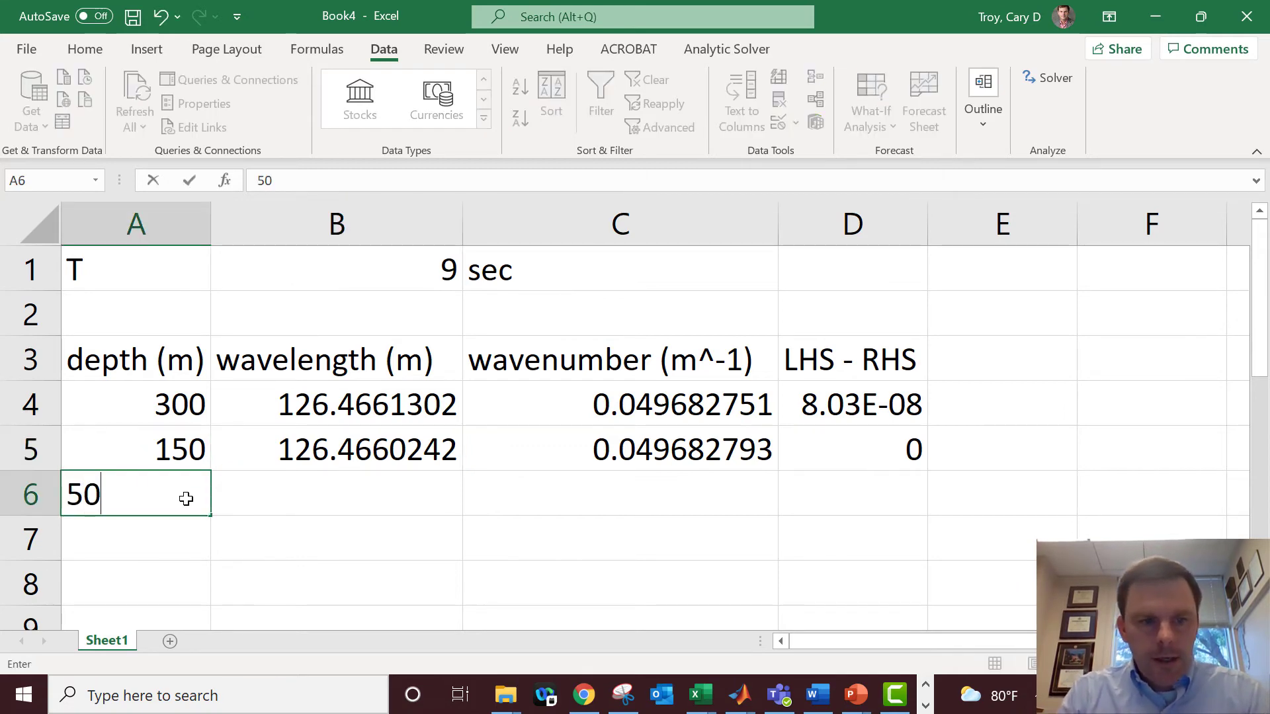
pyautogui.press('Tab')
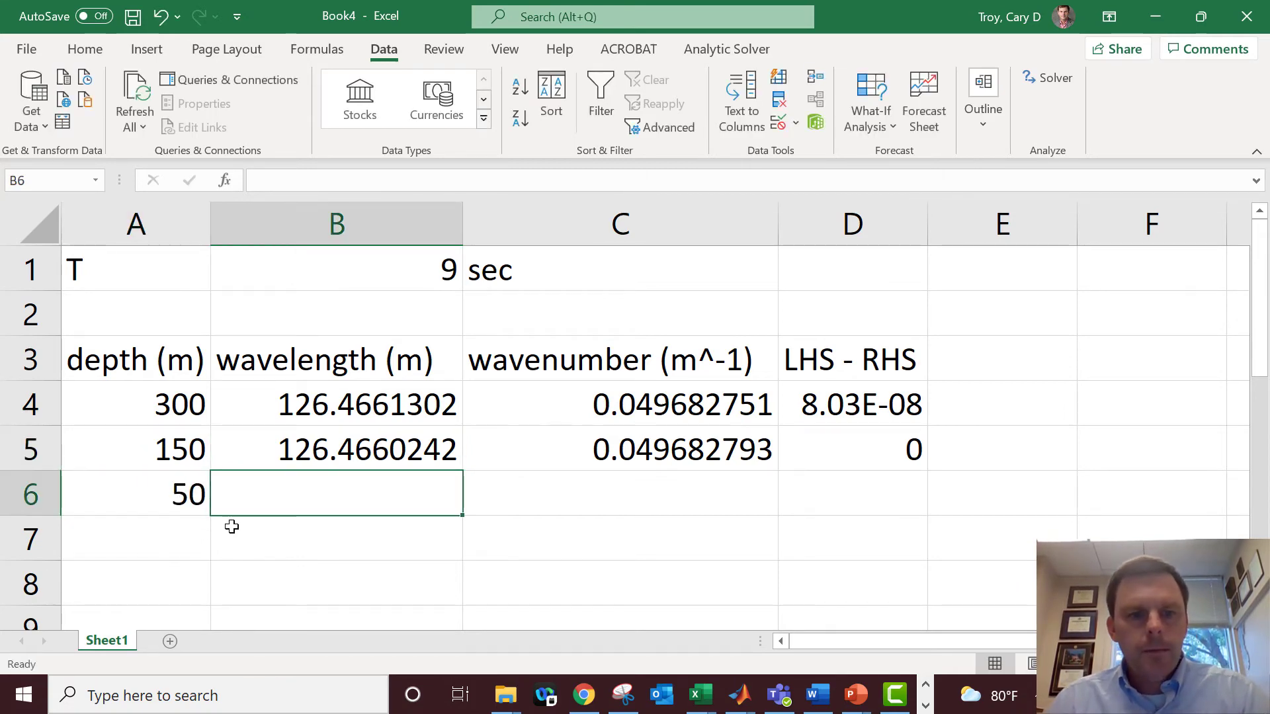
pyautogui.moveTo(284, 446); pyautogui.dragTo(924, 501)
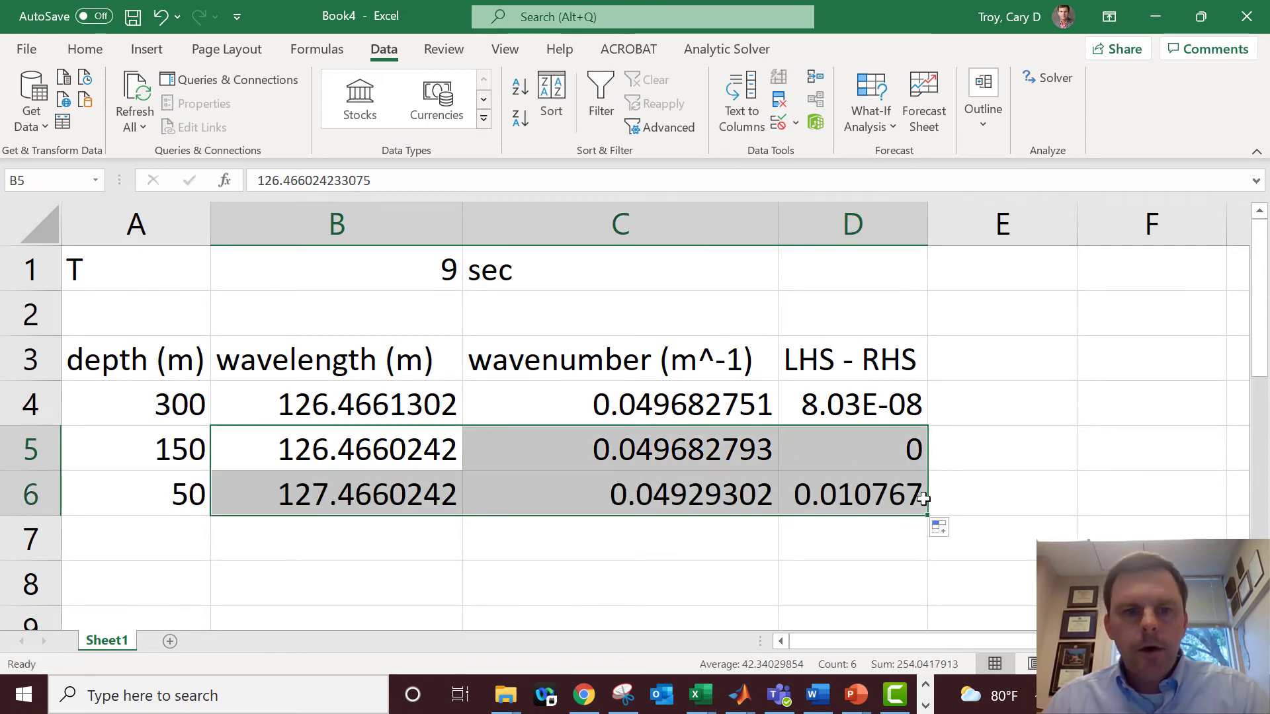
# Re-solve with variables $B$4:$B$6 and constraint $D$4:$D$6 = 0, keeping the 124.83 m result.
pyautogui.click(1061, 84)
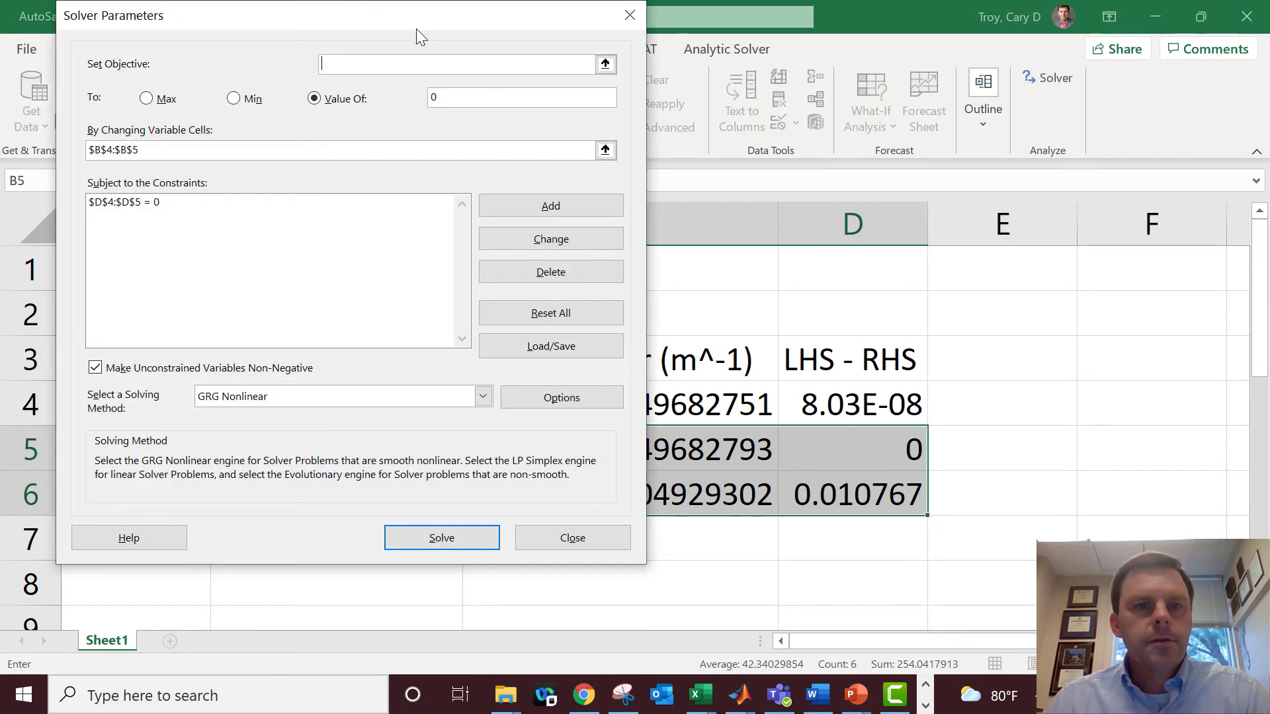
pyautogui.moveTo(416, 29); pyautogui.dragTo(998, 96)
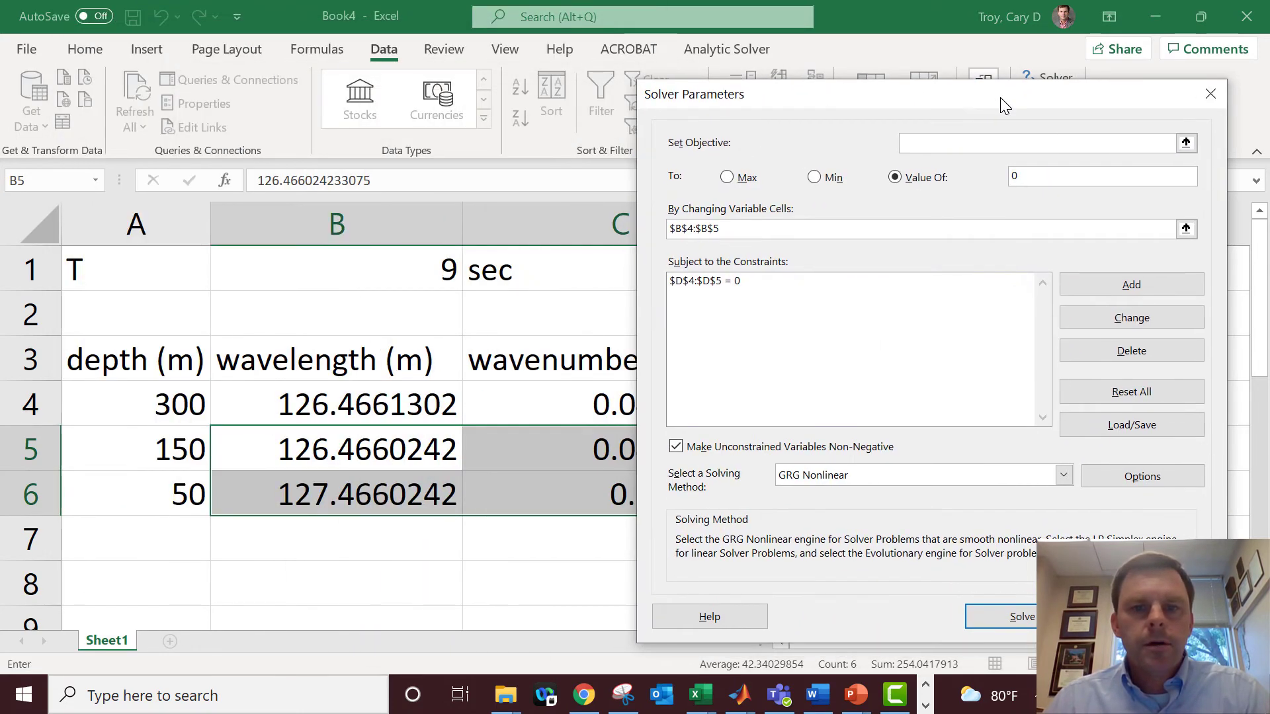
pyautogui.click(727, 227)
pyautogui.press('BackSpace')
pyautogui.write('6')
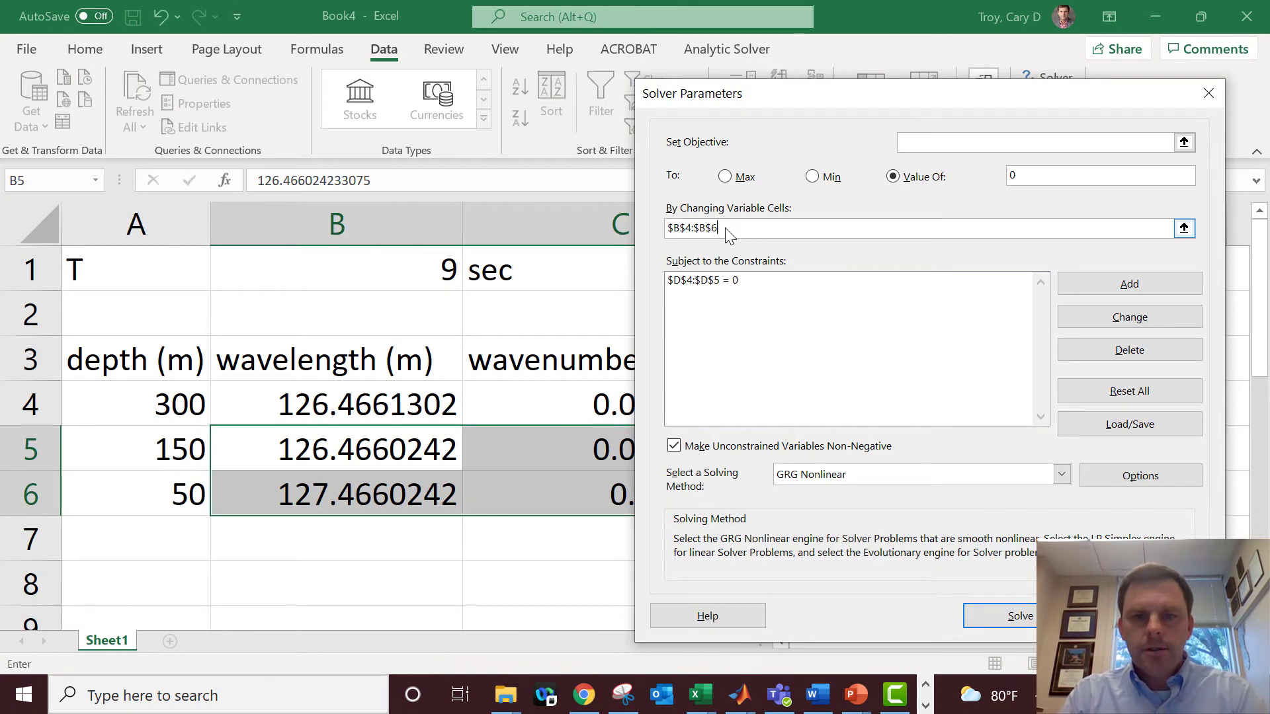
pyautogui.click(723, 287)
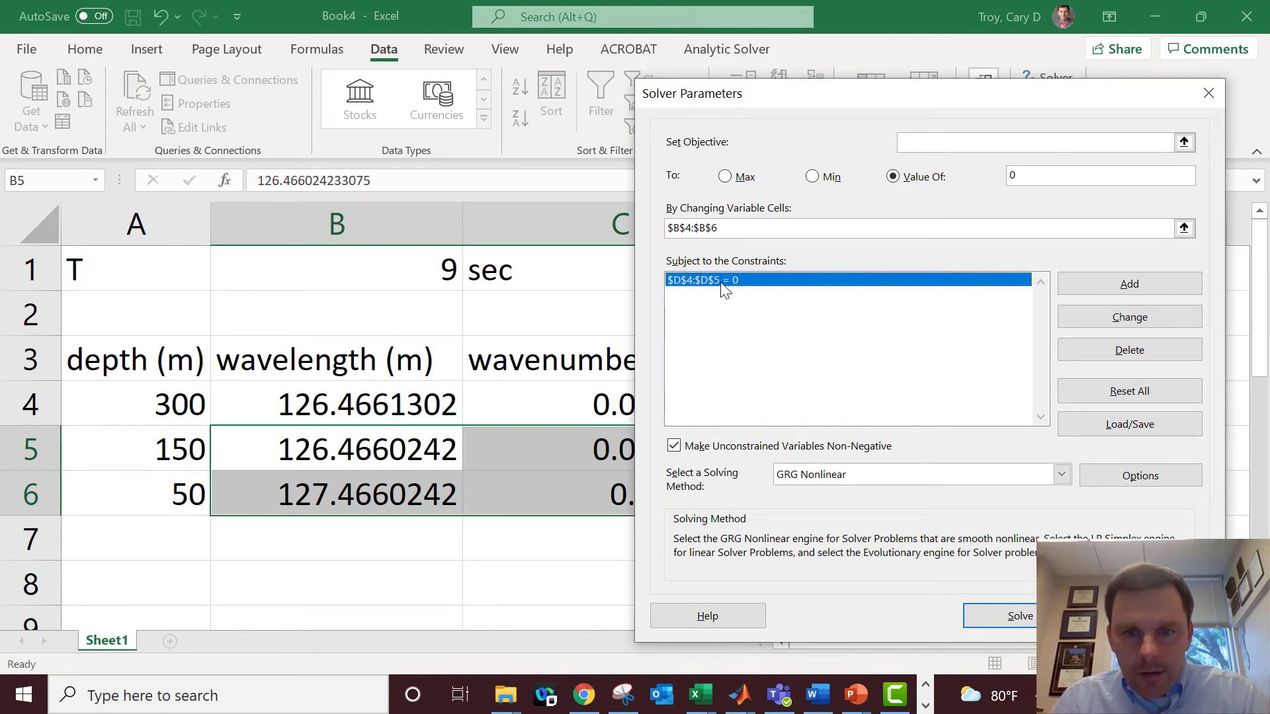
pyautogui.click(1130, 318)
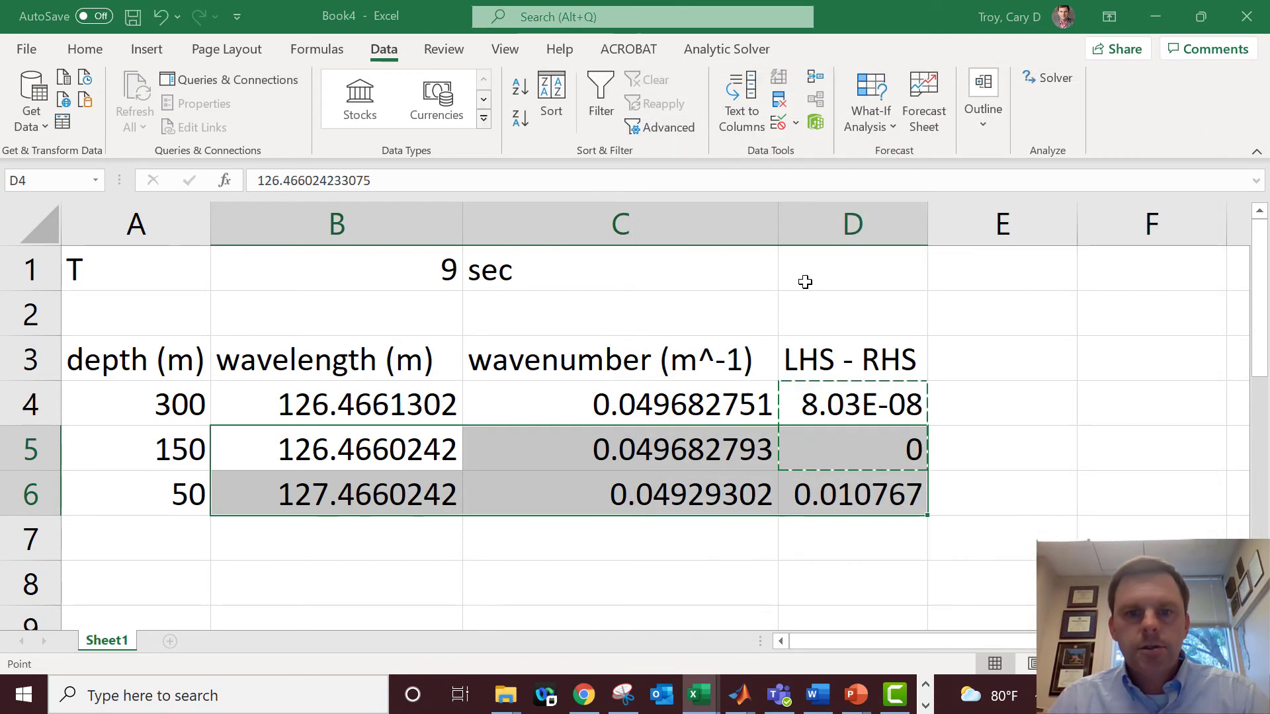
pyautogui.click(771, 367)
pyautogui.press('BackSpace')
pyautogui.write('6')
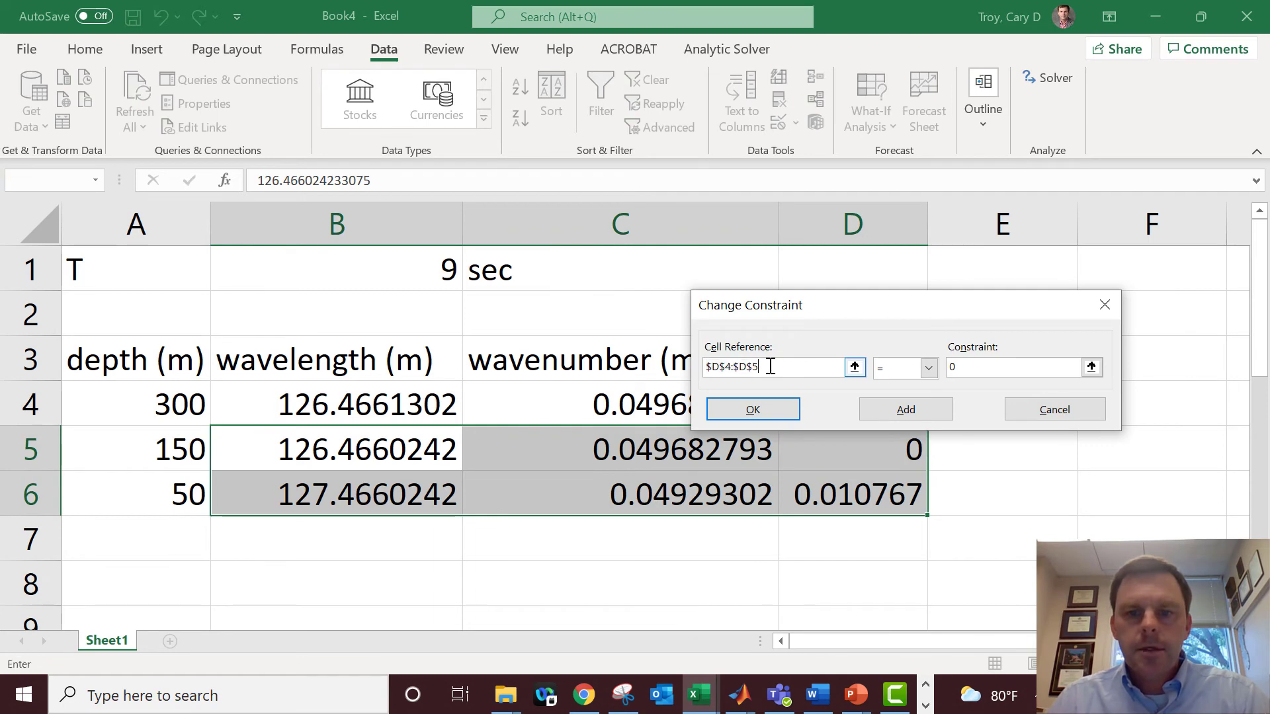
pyautogui.click(740, 410)
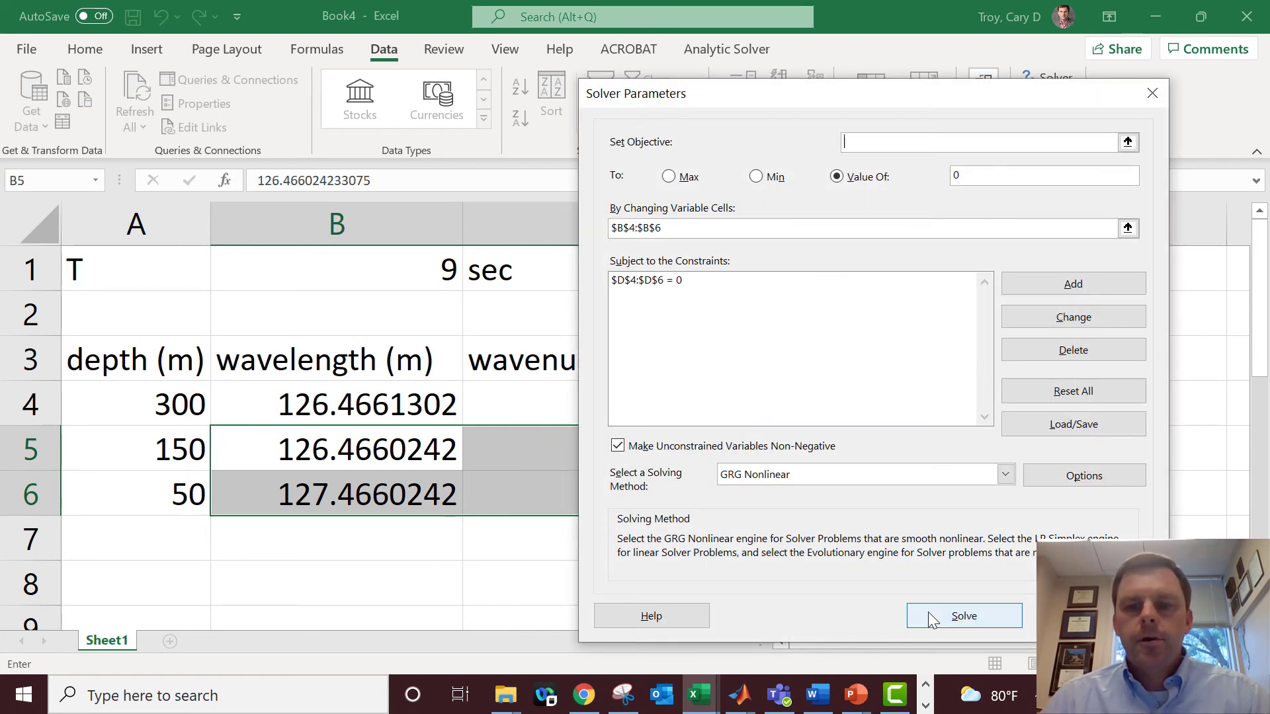
pyautogui.click(930, 612)
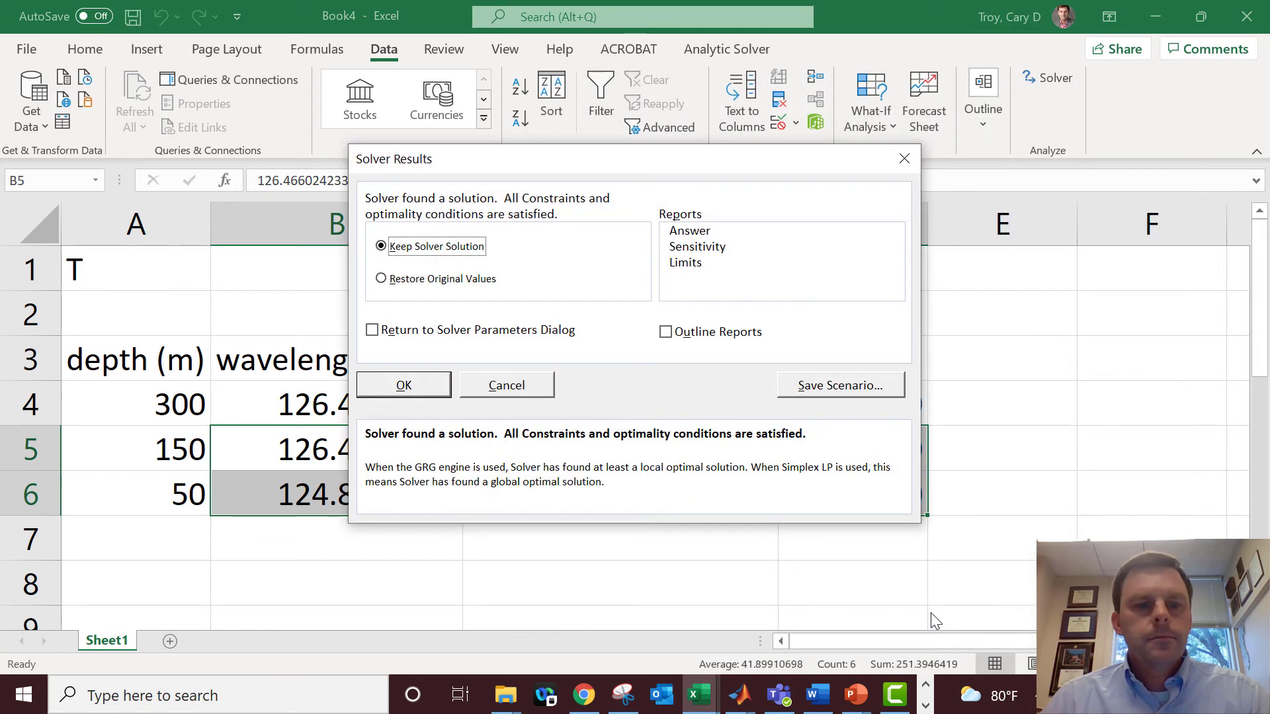
pyautogui.click(399, 388)
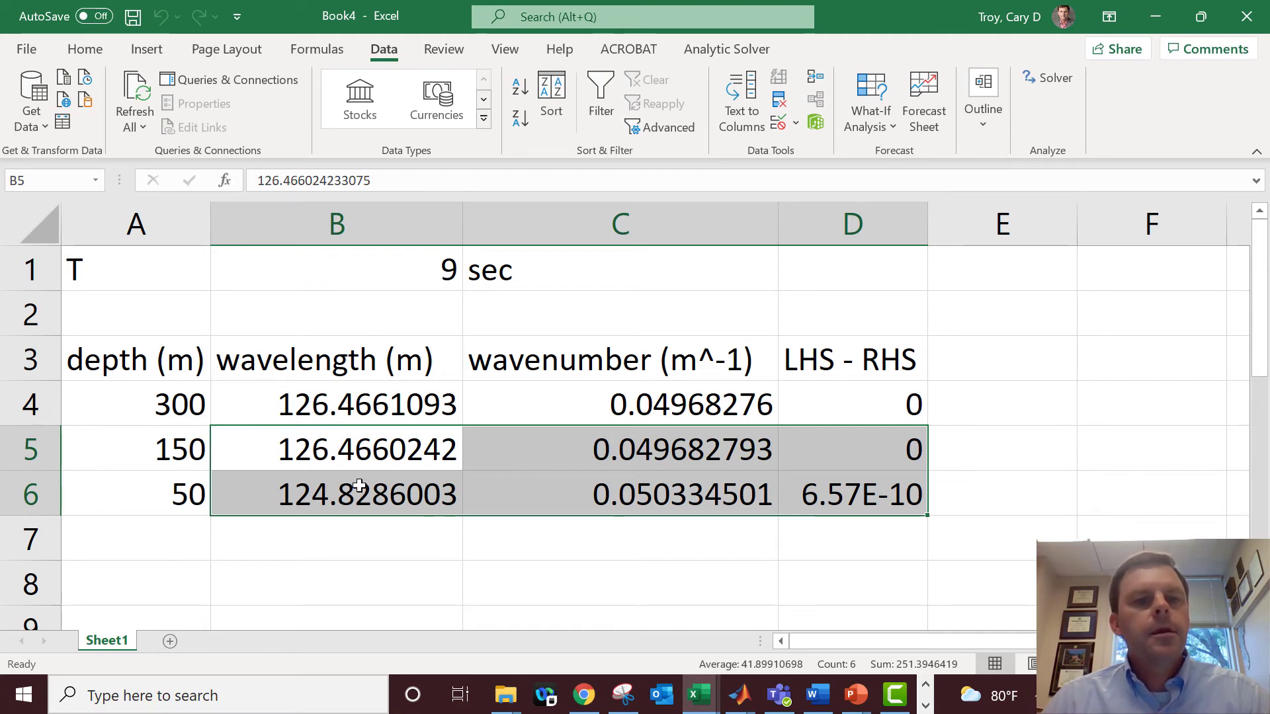
# Add the 10 m depth in A7 and extend row 6's formulas into row 7.
pyautogui.click(171, 528)
pyautogui.write('10')
pyautogui.press('Return')
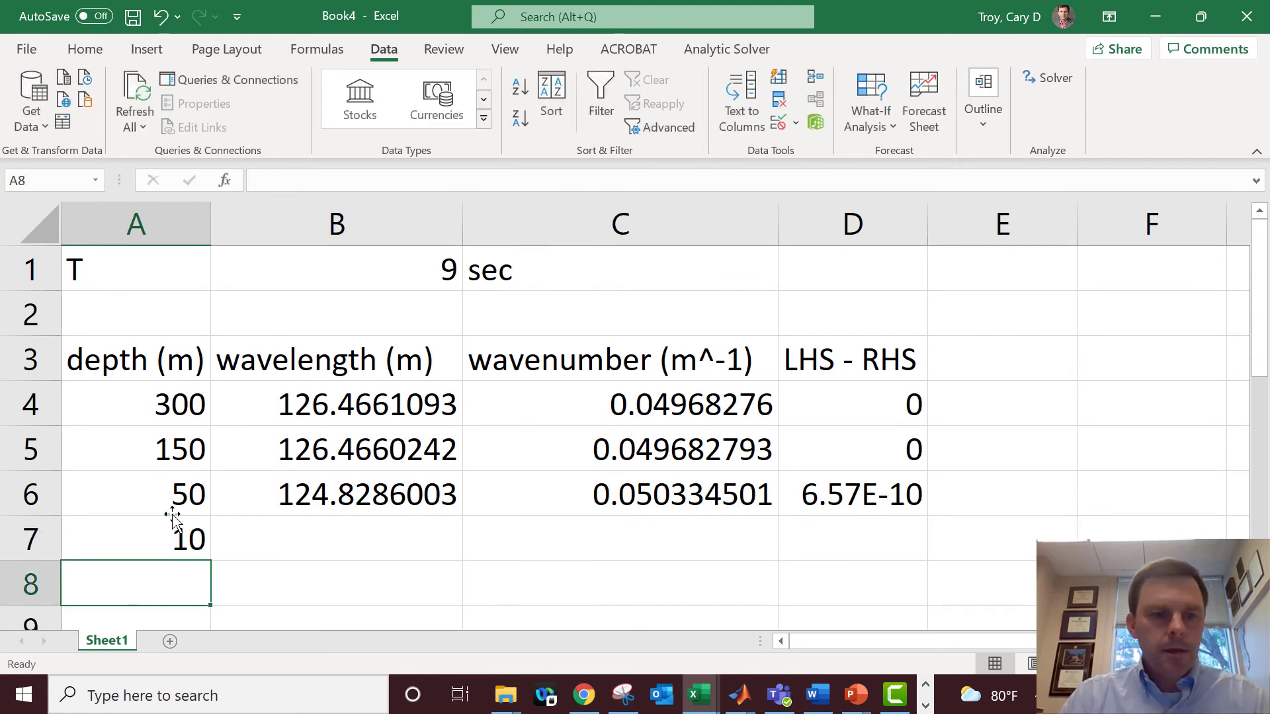
pyautogui.moveTo(252, 489); pyautogui.dragTo(931, 562)
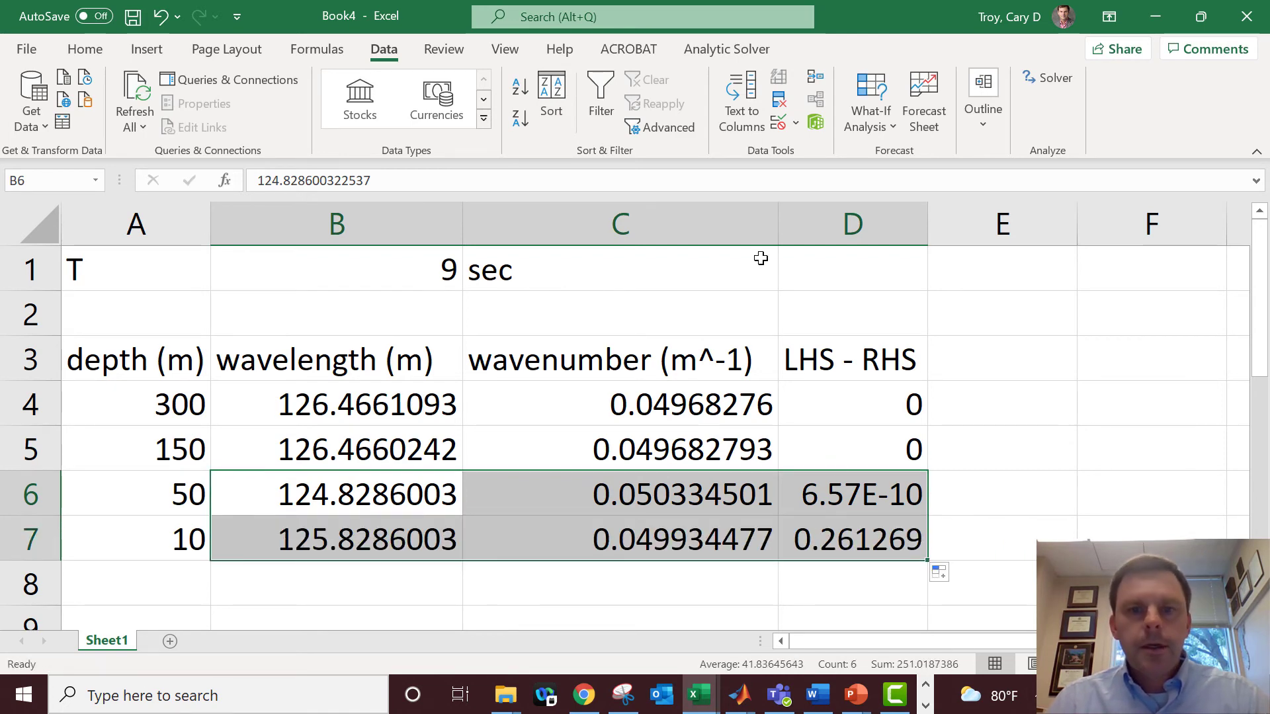
# Re-solve with variables $B$4:$B$7 and constraint $D$4:$D$7 = 0, giving 81.73 m at 10 m.
pyautogui.click(1048, 78)
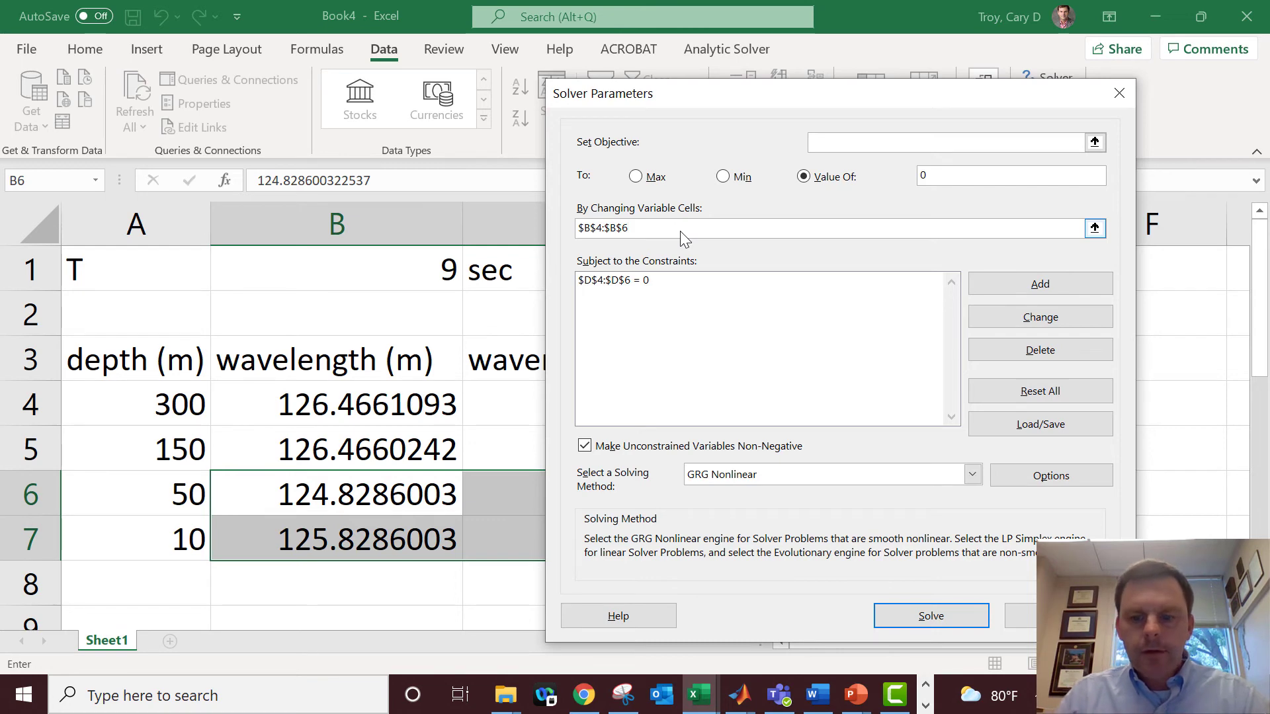
pyautogui.press('BackSpace')
pyautogui.write('7')
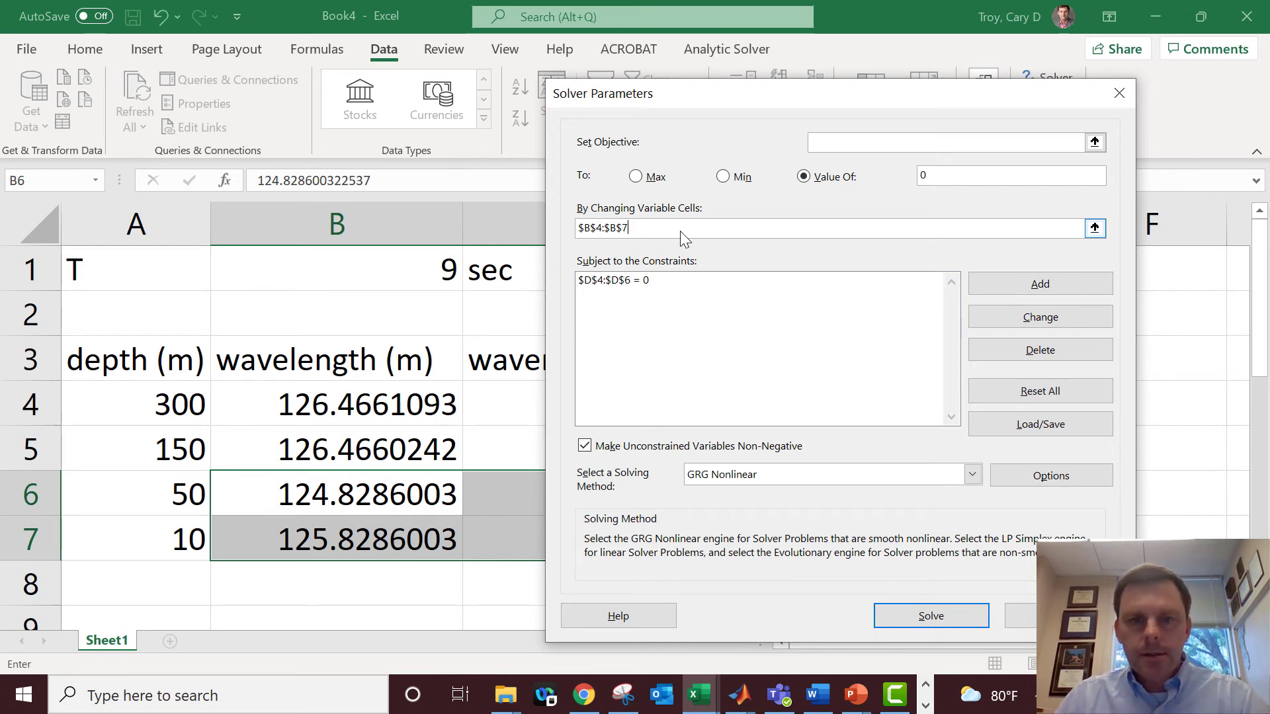
pyautogui.click(629, 283)
pyautogui.click(1040, 316)
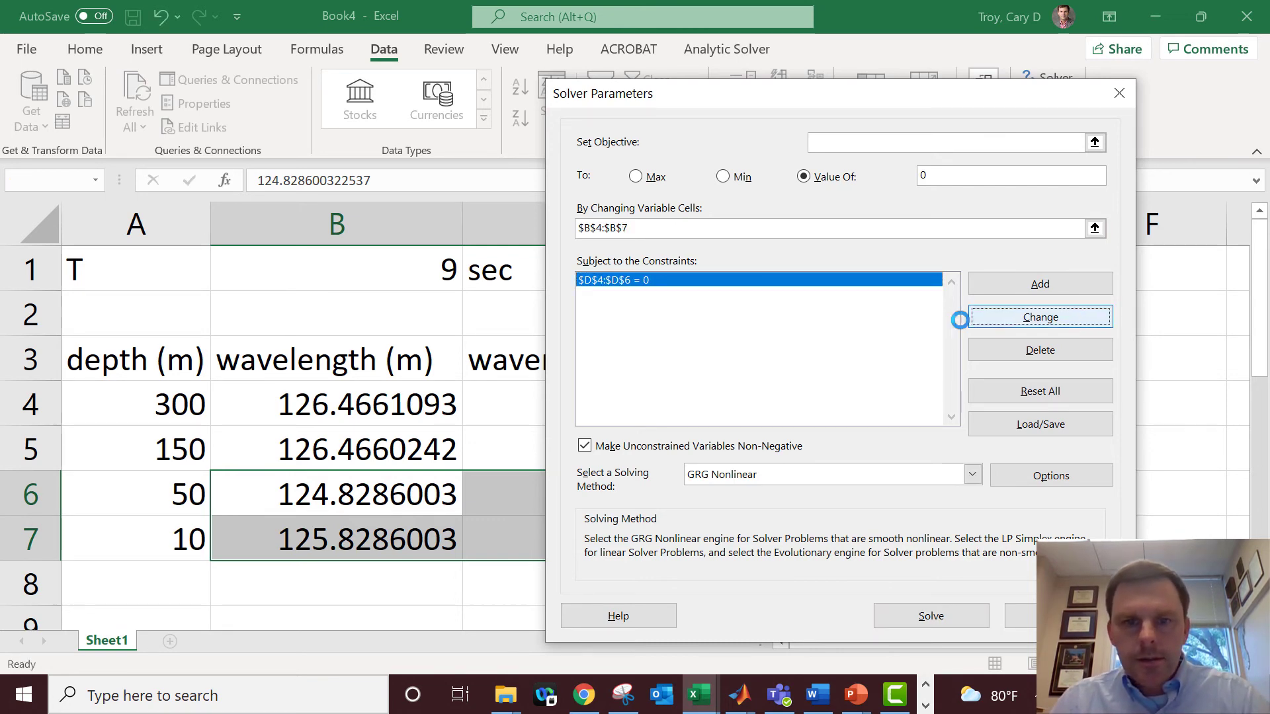
pyautogui.click(682, 367)
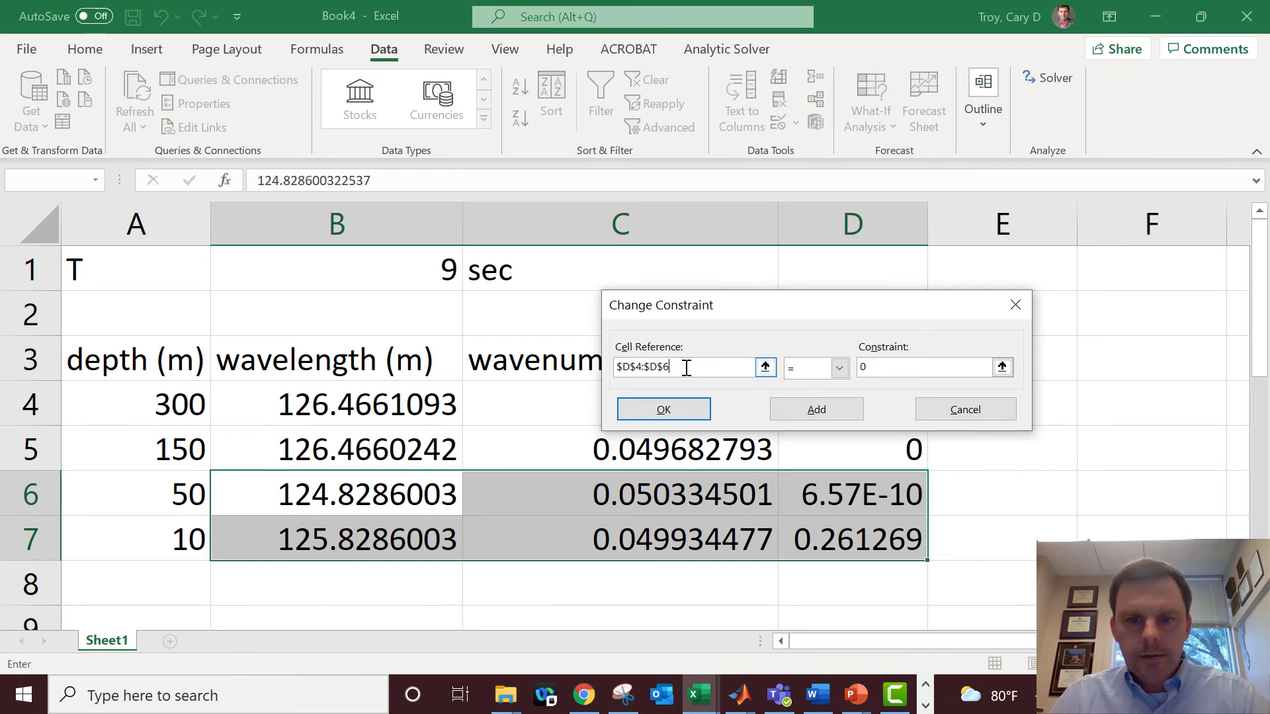
pyautogui.press('BackSpace')
pyautogui.write('7')
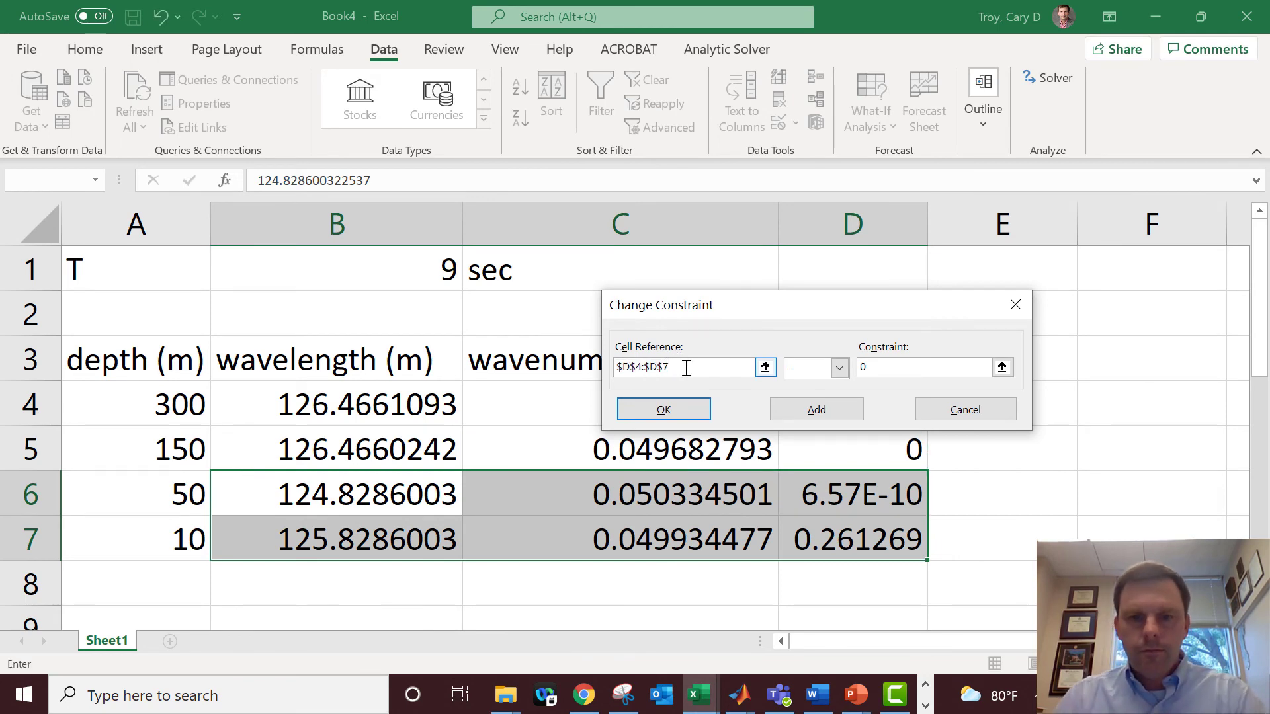
pyautogui.click(664, 407)
pyautogui.click(847, 616)
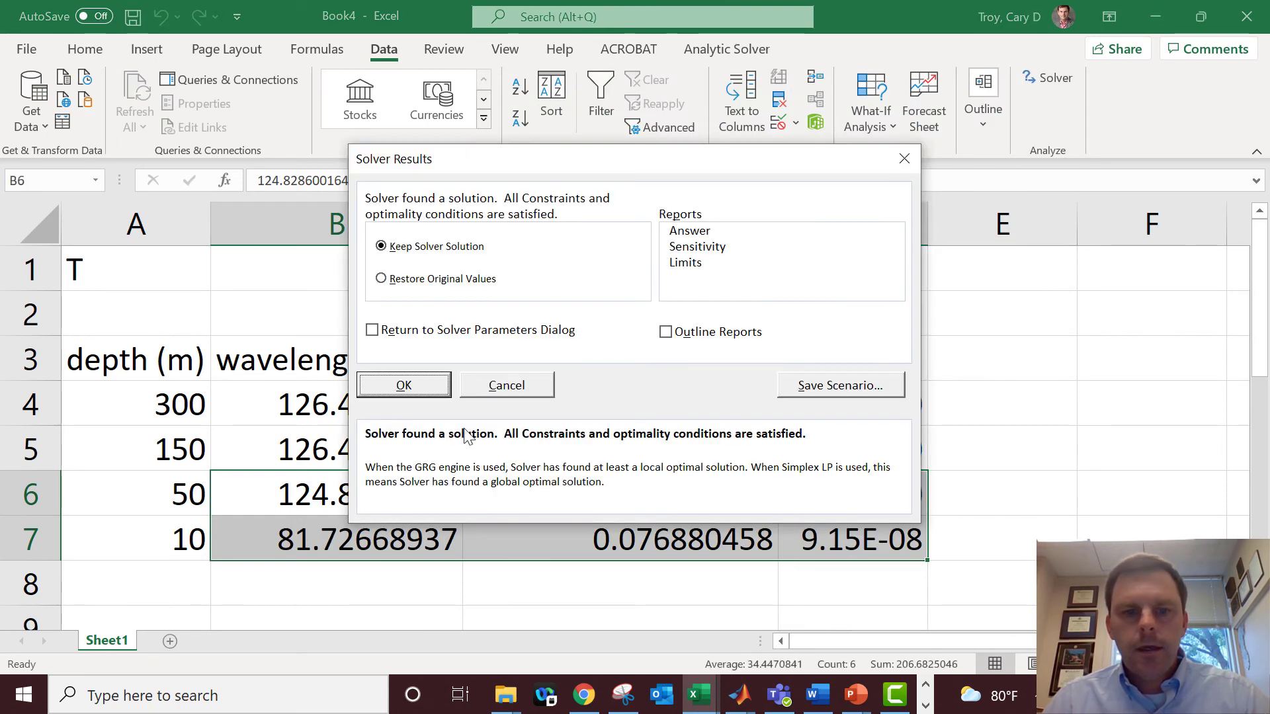
pyautogui.click(418, 392)
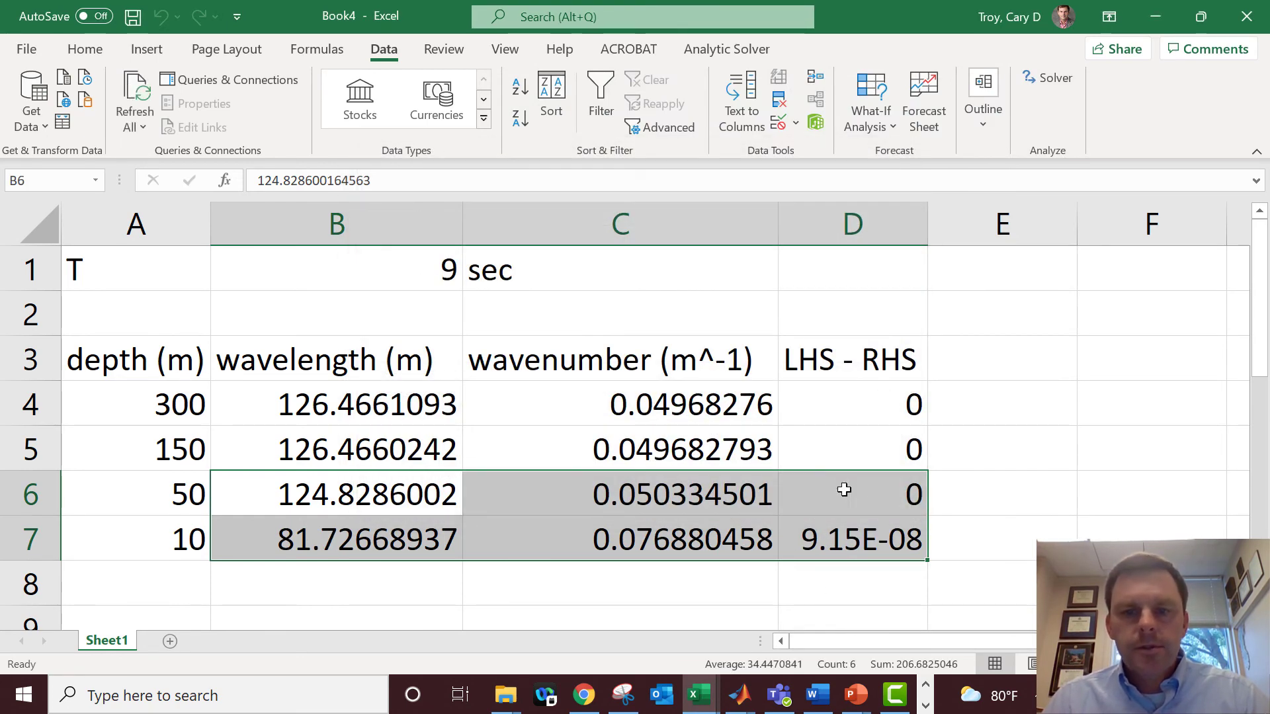
pyautogui.click(270, 545)
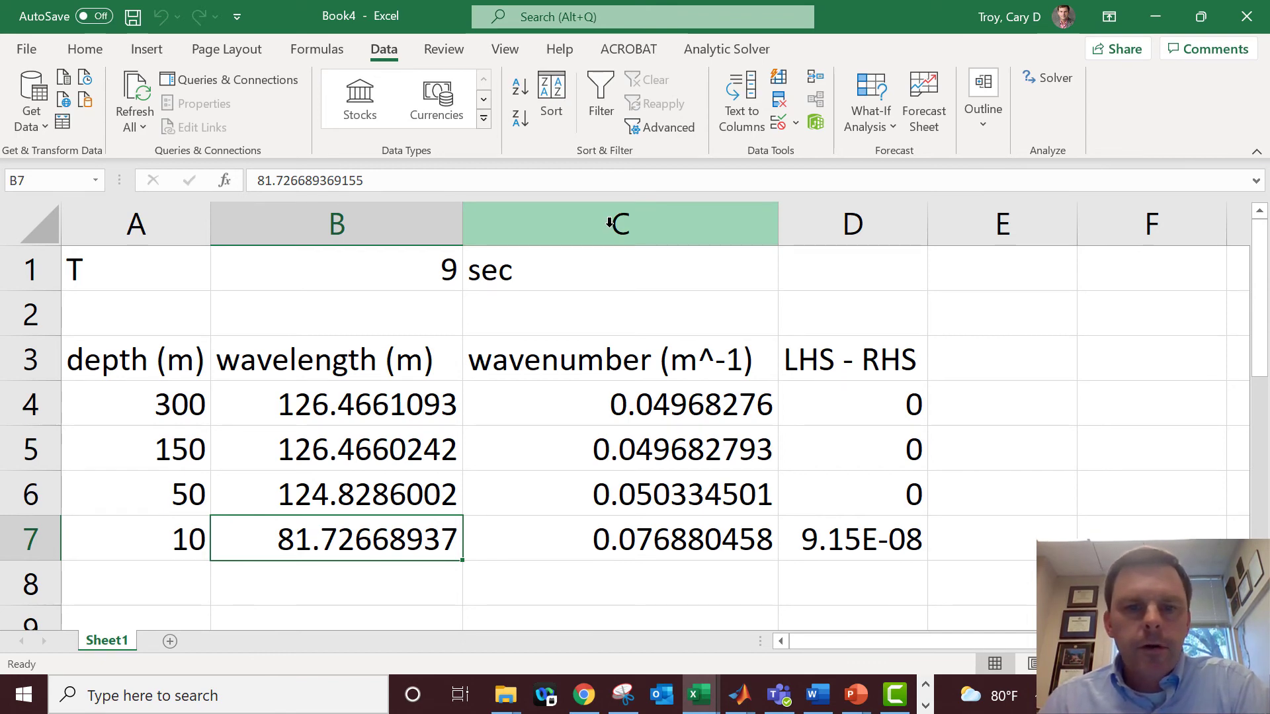
# Insert a new column D headed 'Wave speed (m/s)' before LHS - RHS.
pyautogui.click(825, 222)
pyautogui.rightClick(824, 223)
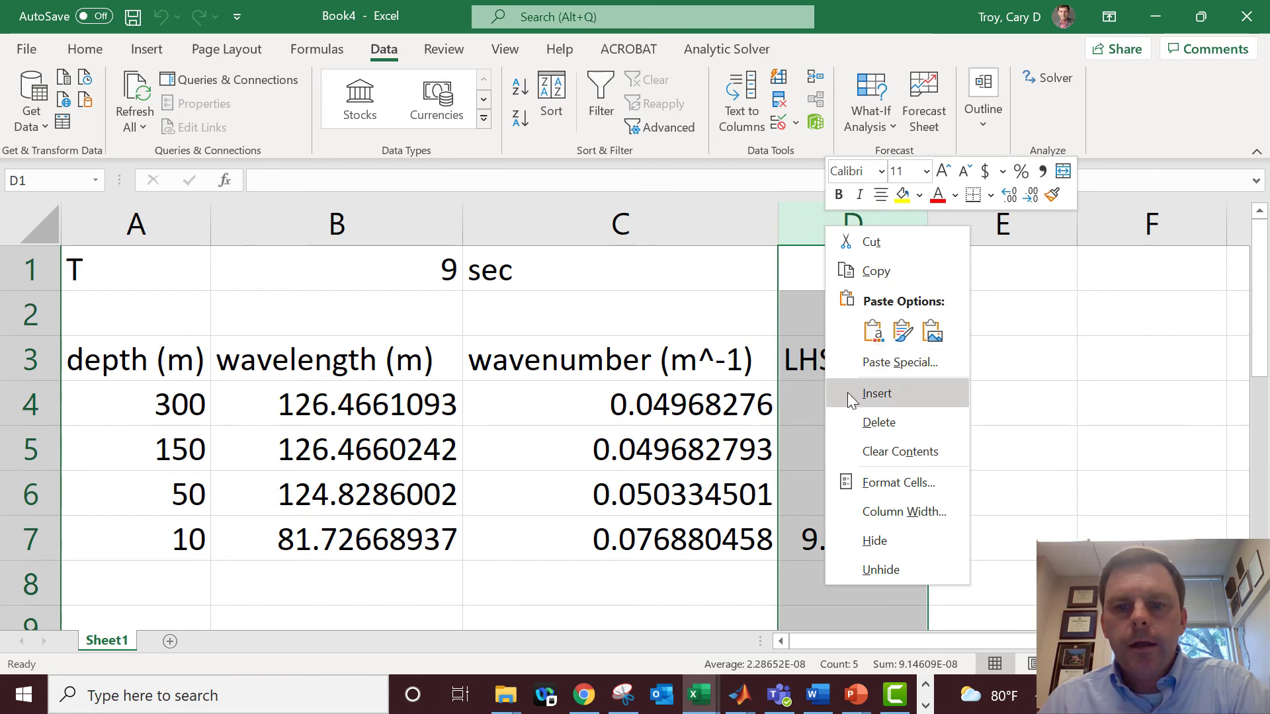
pyautogui.press('Escape')
pyautogui.click(867, 350)
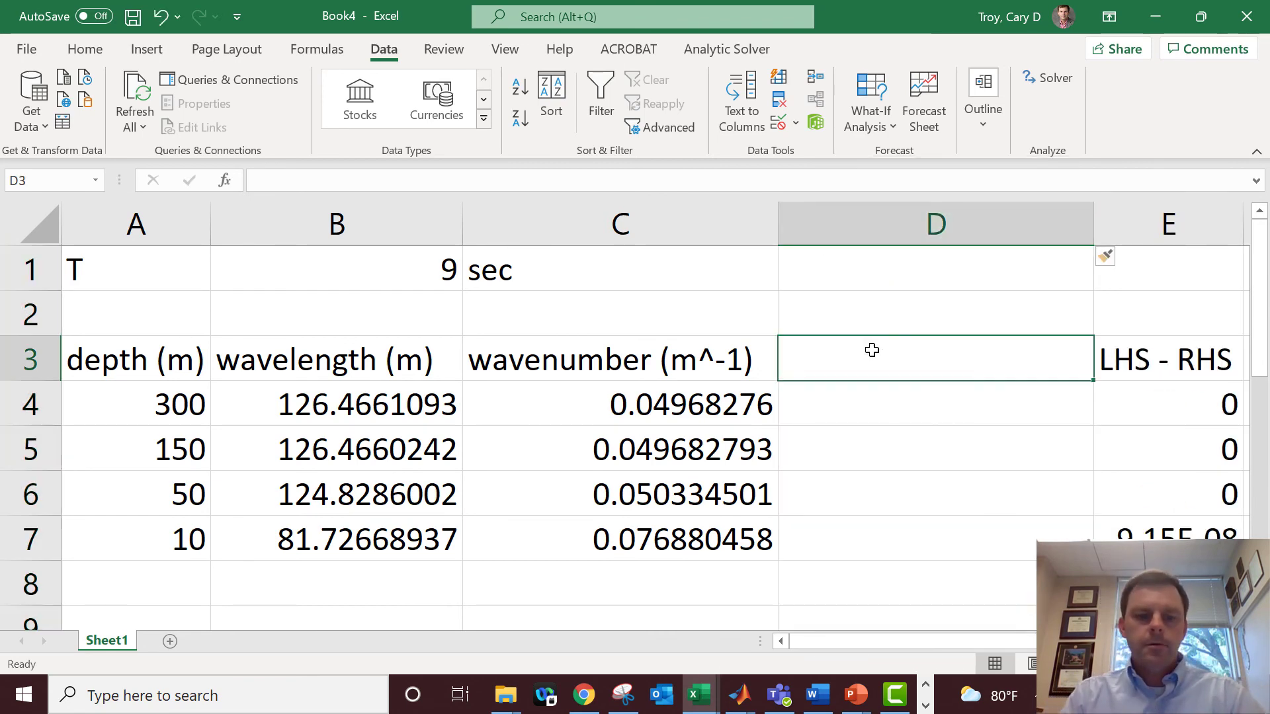
pyautogui.write('Wave speed (')
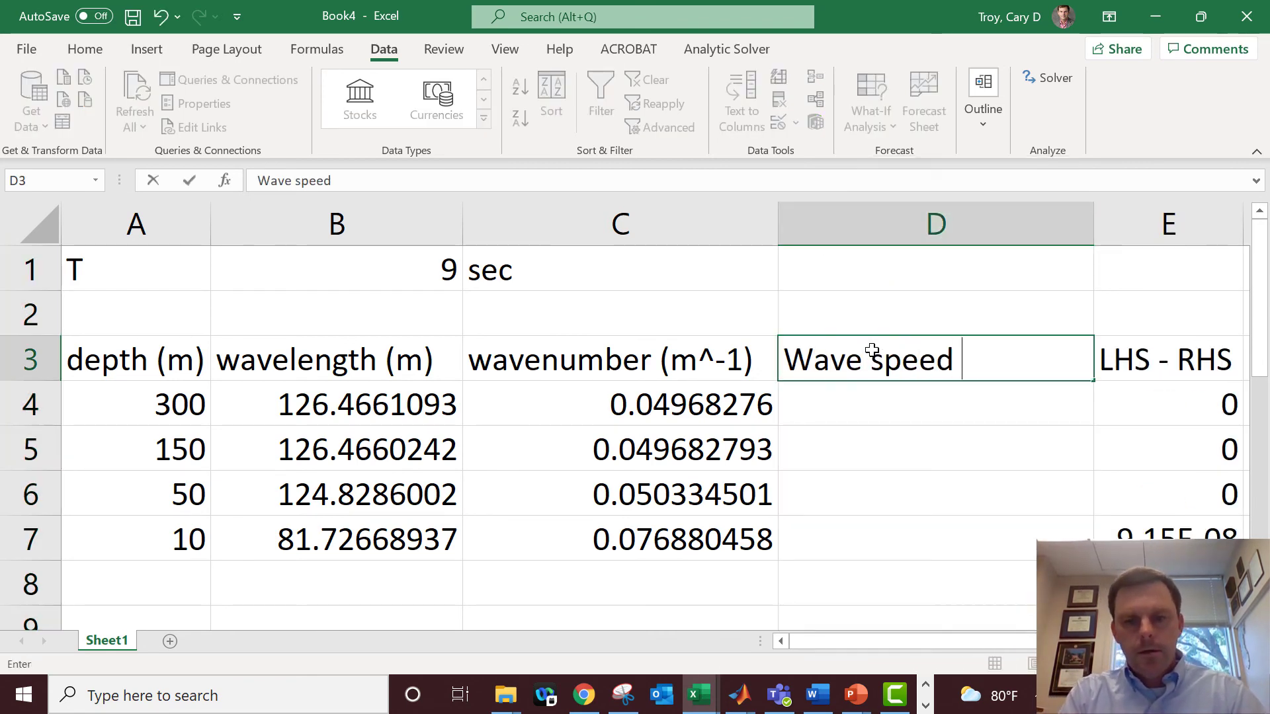
pyautogui.write('s)')
pyautogui.press('Return')
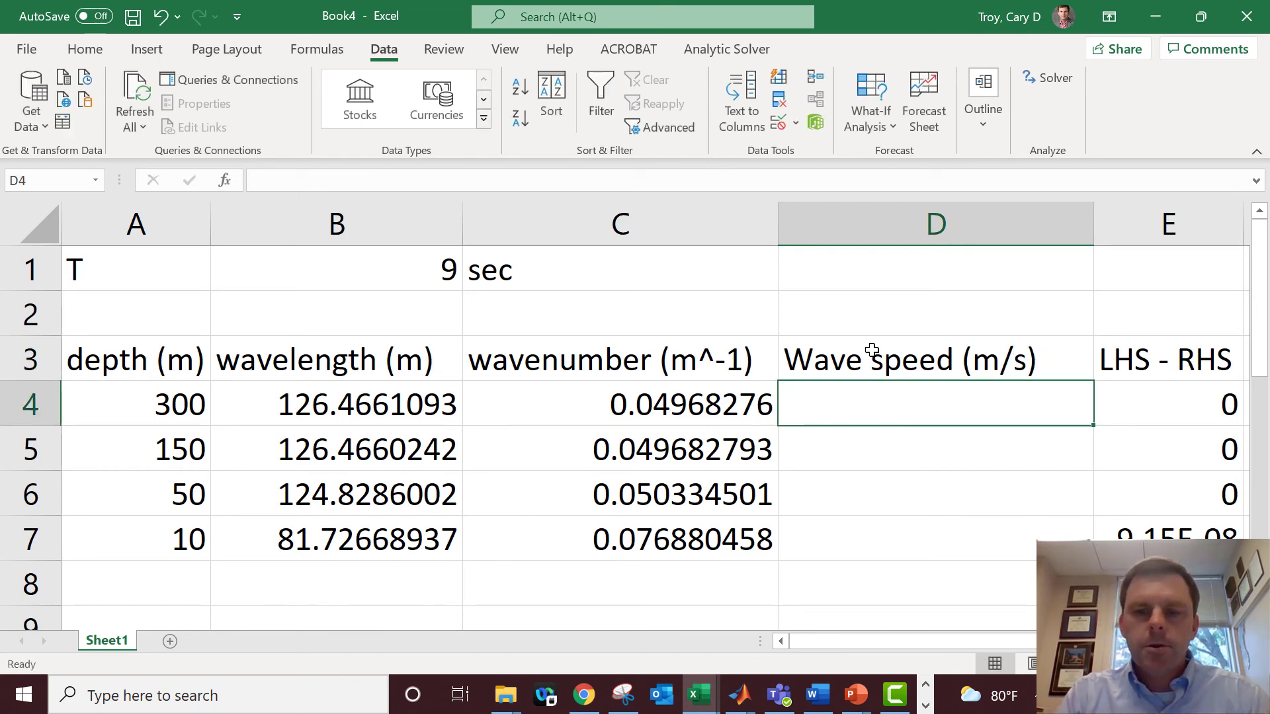
# Enter =B4/$B$1 in D4 and fill it to D7, giving 14.05 to 9.08 m/s.
pyautogui.write('=')
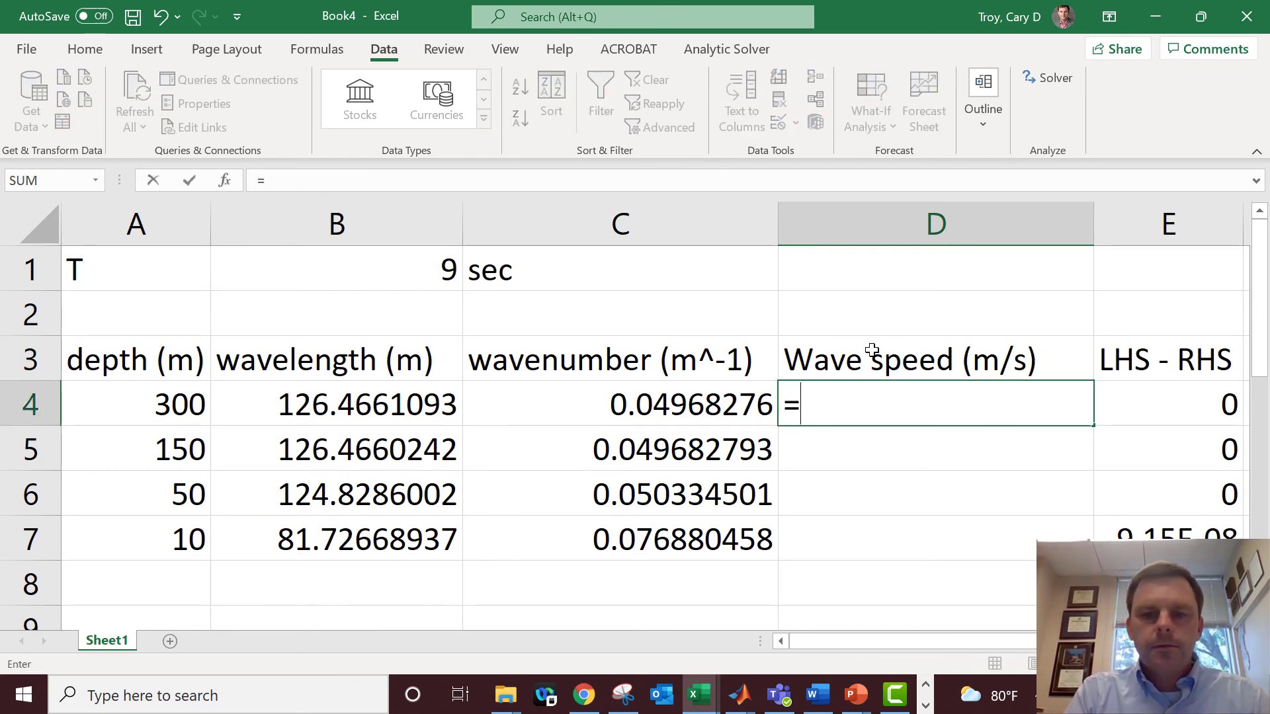
pyautogui.click(387, 405)
pyautogui.write('/')
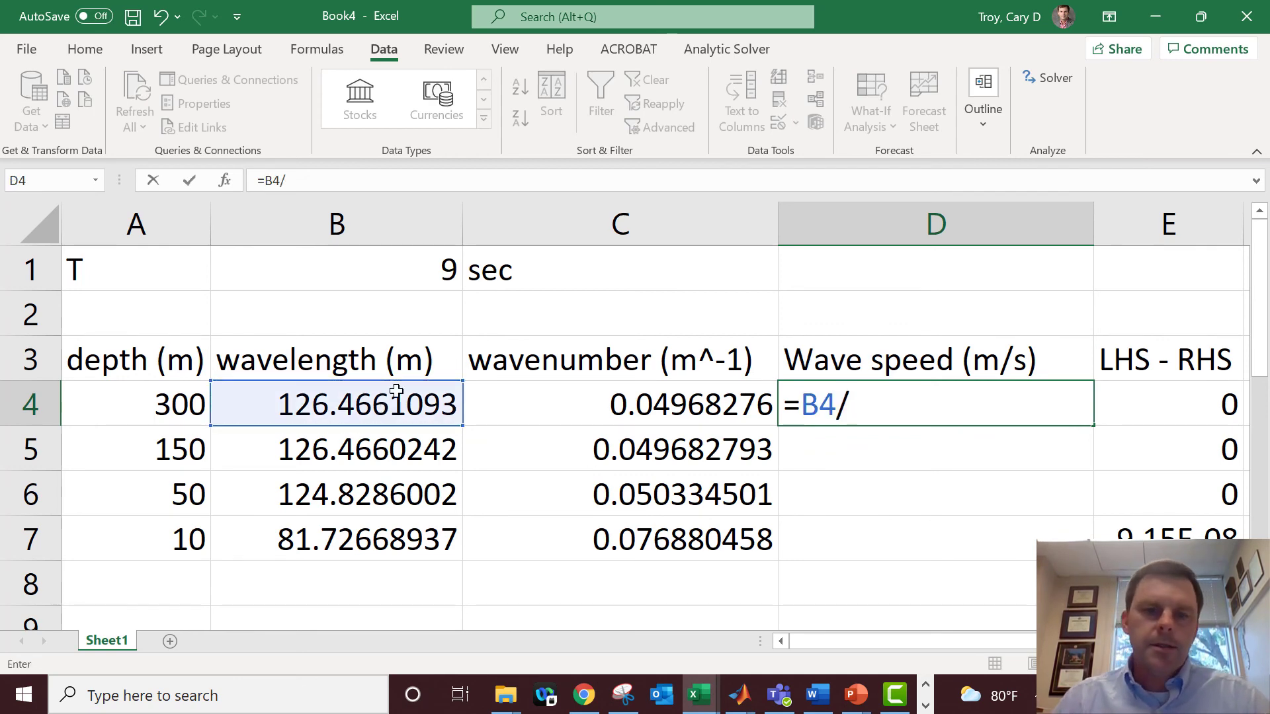
pyautogui.click(430, 266)
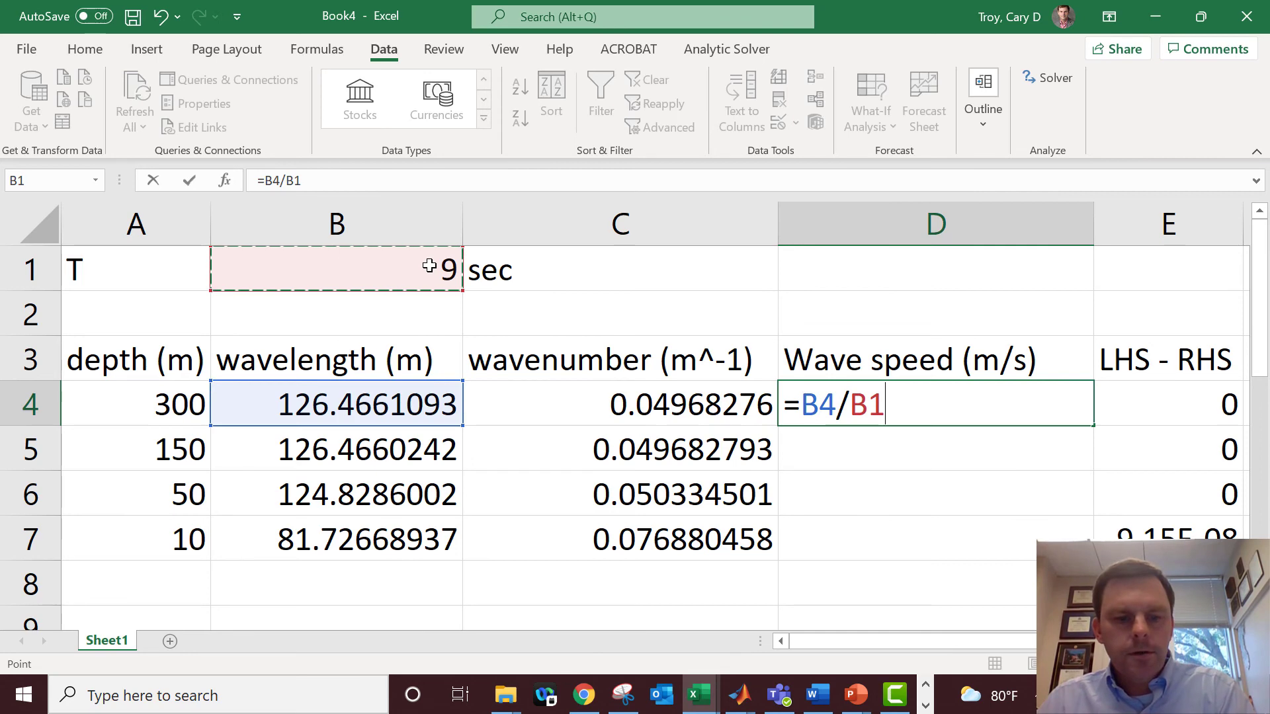
pyautogui.press('F4')
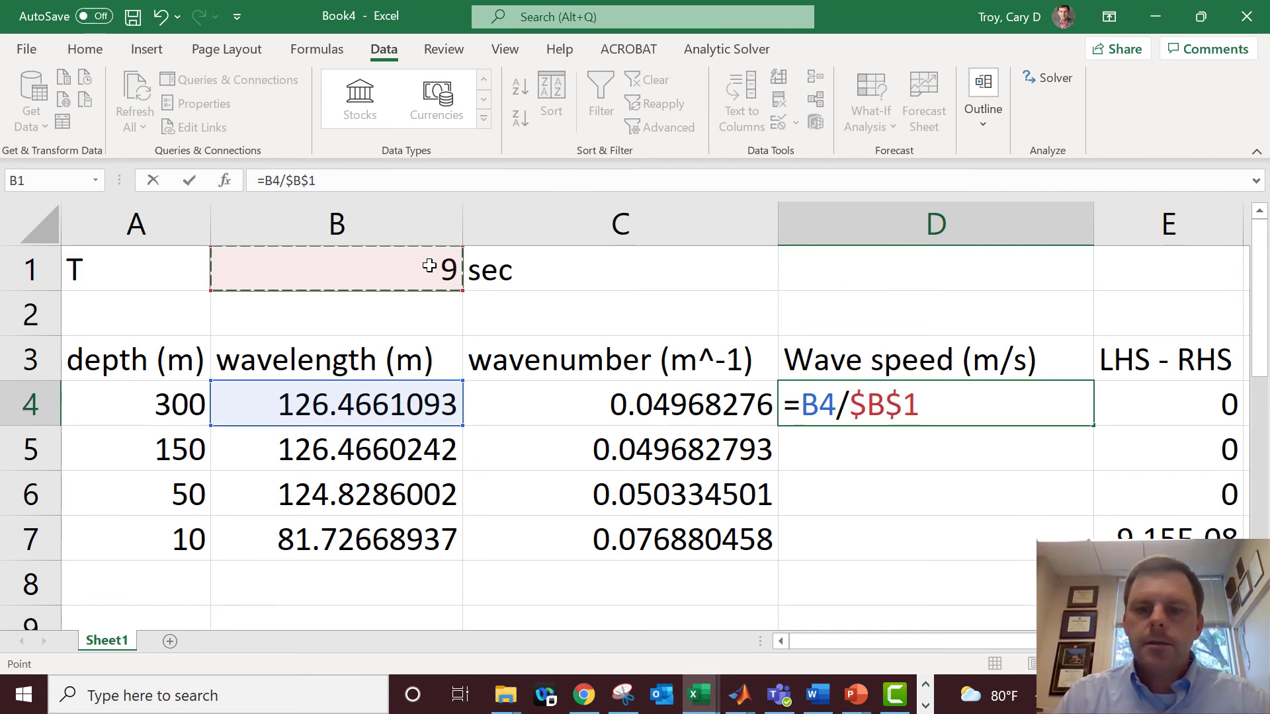
pyautogui.press('Return')
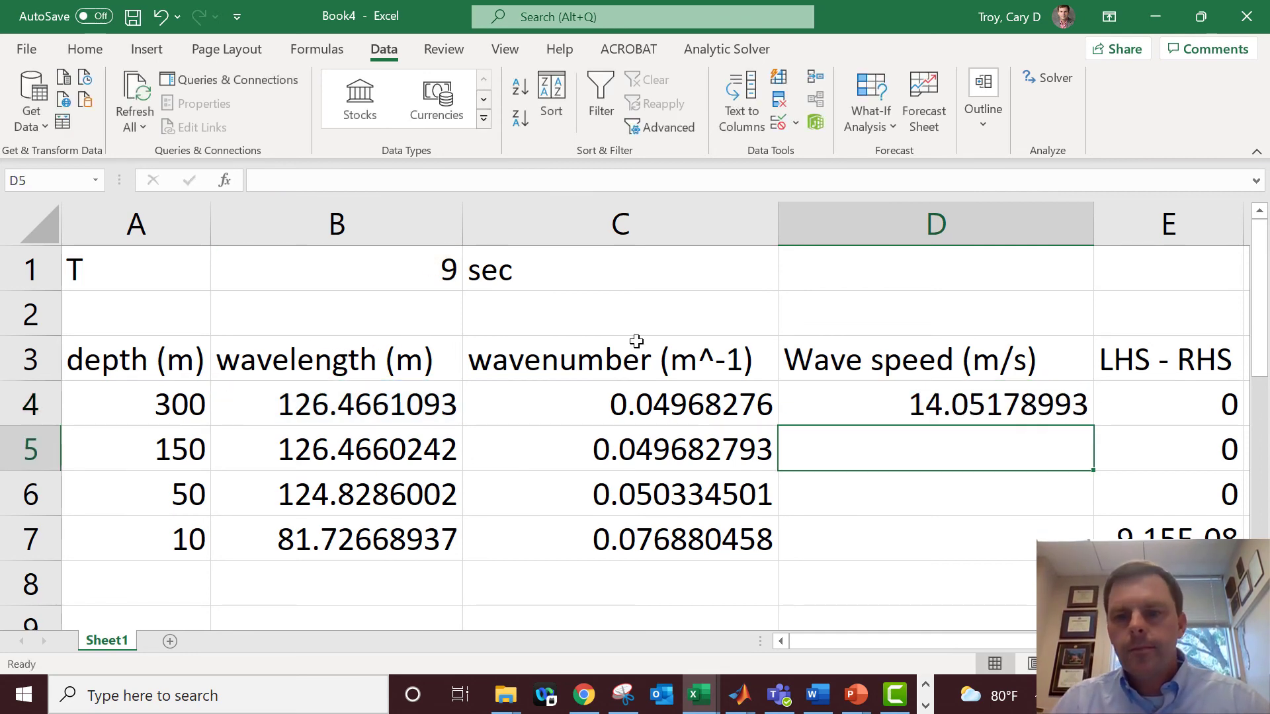
pyautogui.click(917, 400)
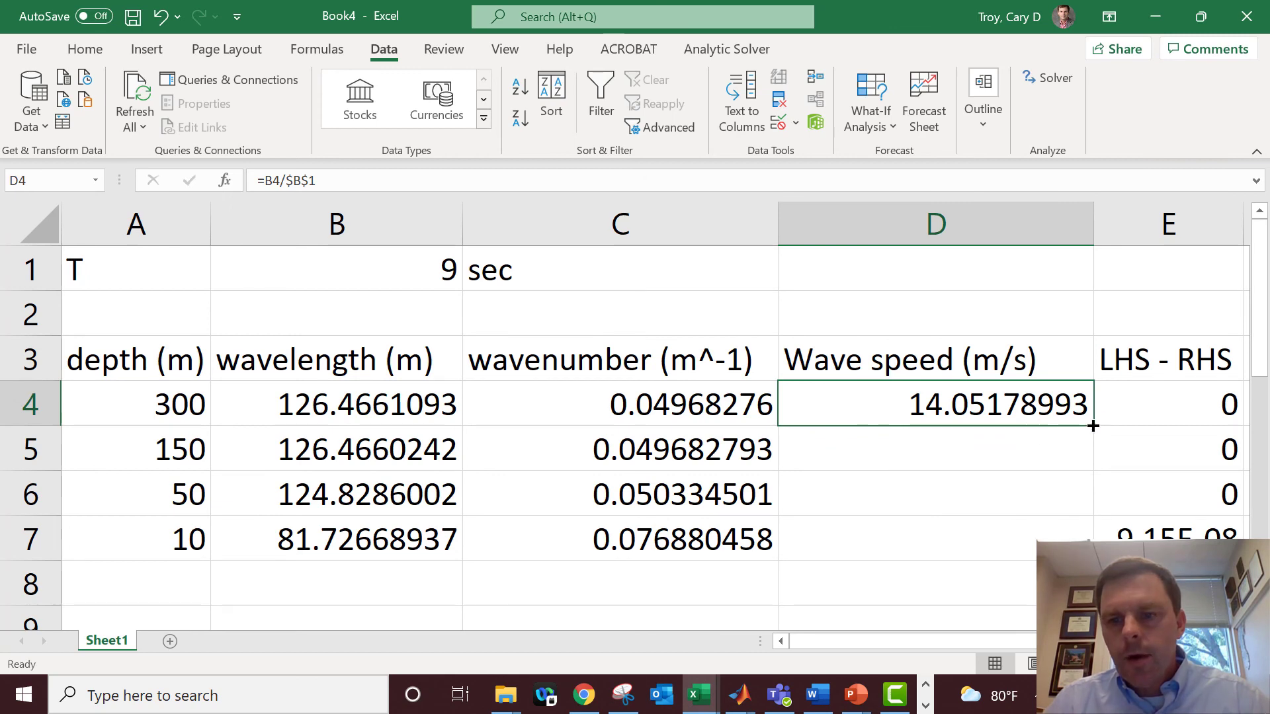
pyautogui.moveTo(1092, 427); pyautogui.dragTo(1062, 535)
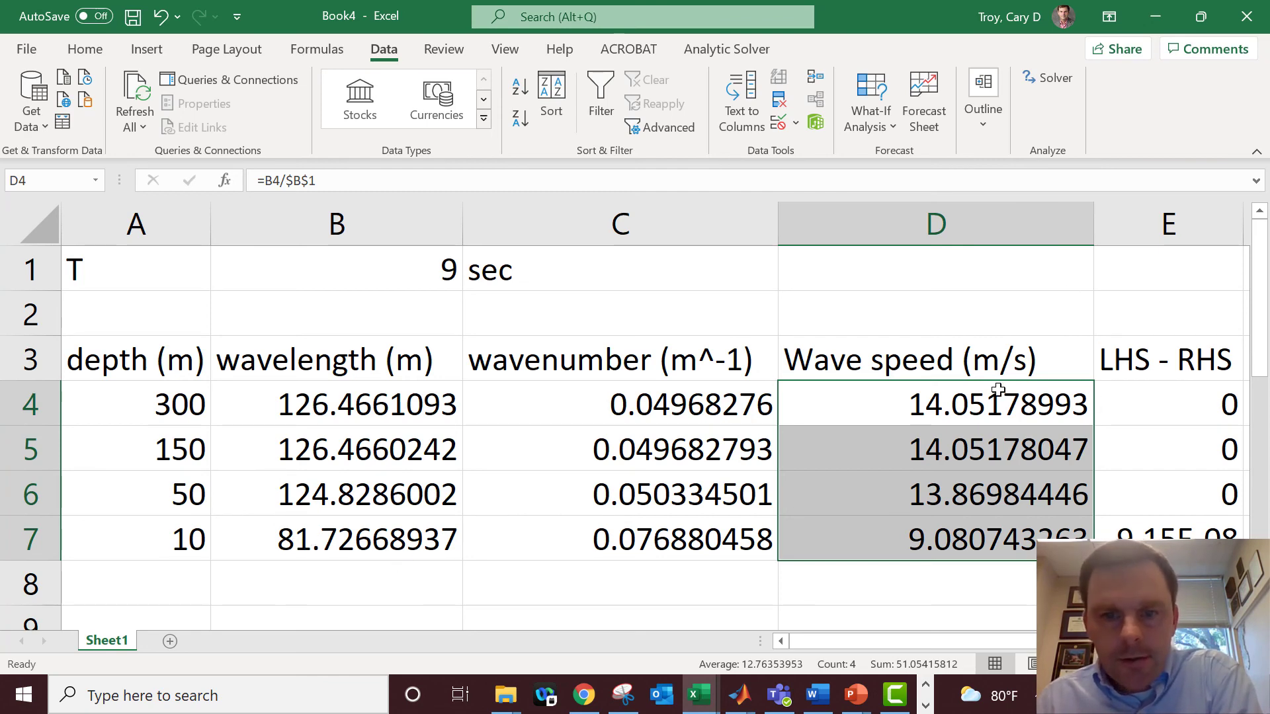
# Insert a new column D headed 'Wave height (m)' in D3, with 2.3 in D4 for the 300 m depth.
pyautogui.click(822, 224)
pyautogui.rightClick(822, 224)
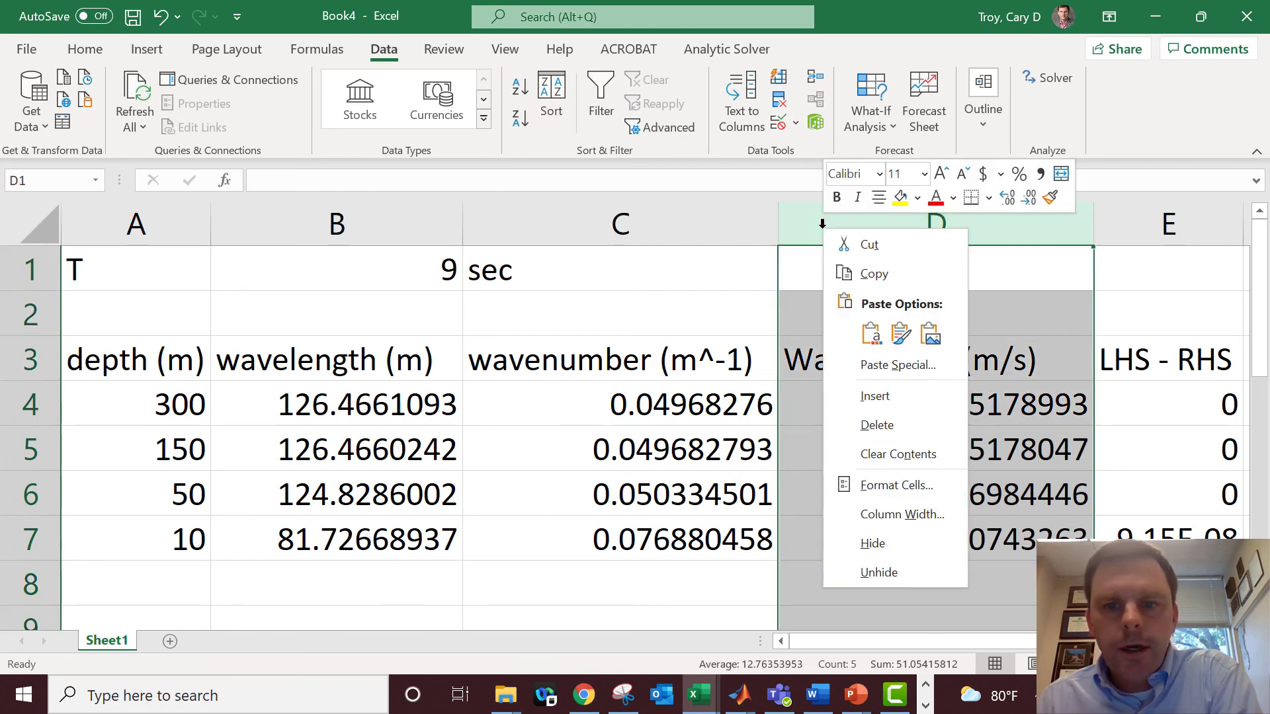
pyautogui.click(862, 396)
pyautogui.click(833, 358)
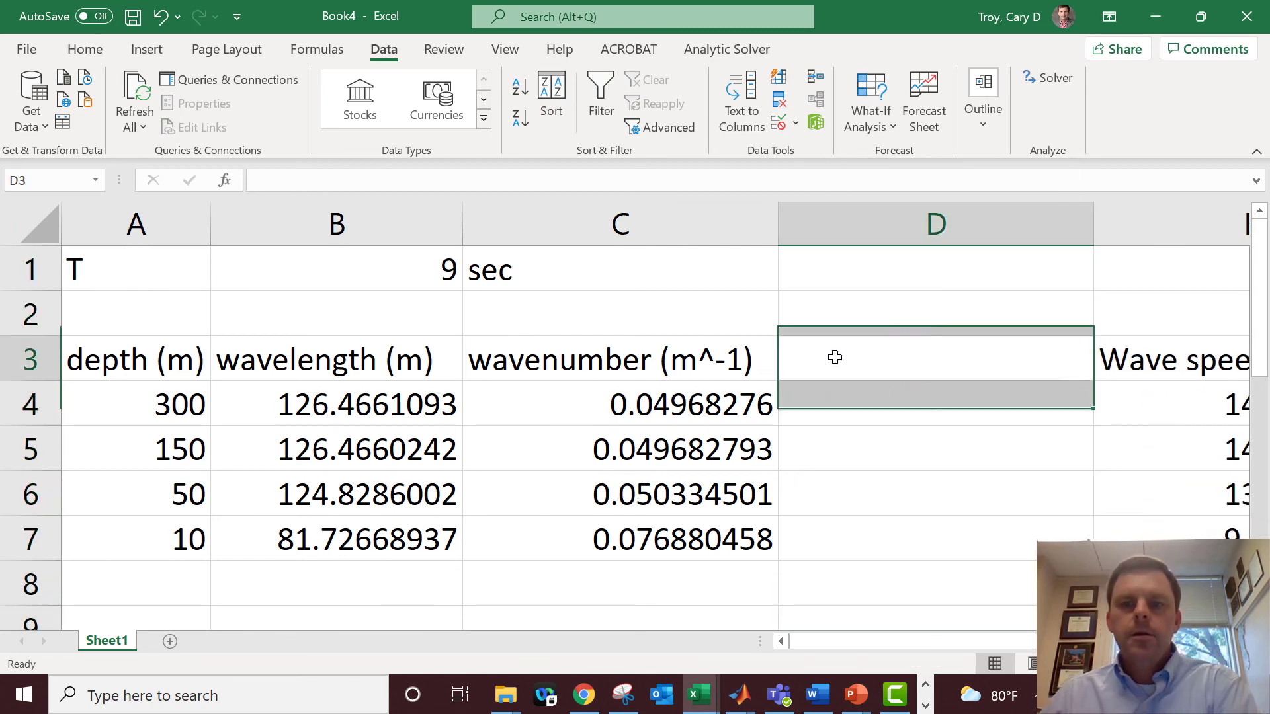
pyautogui.write('Wave hei')
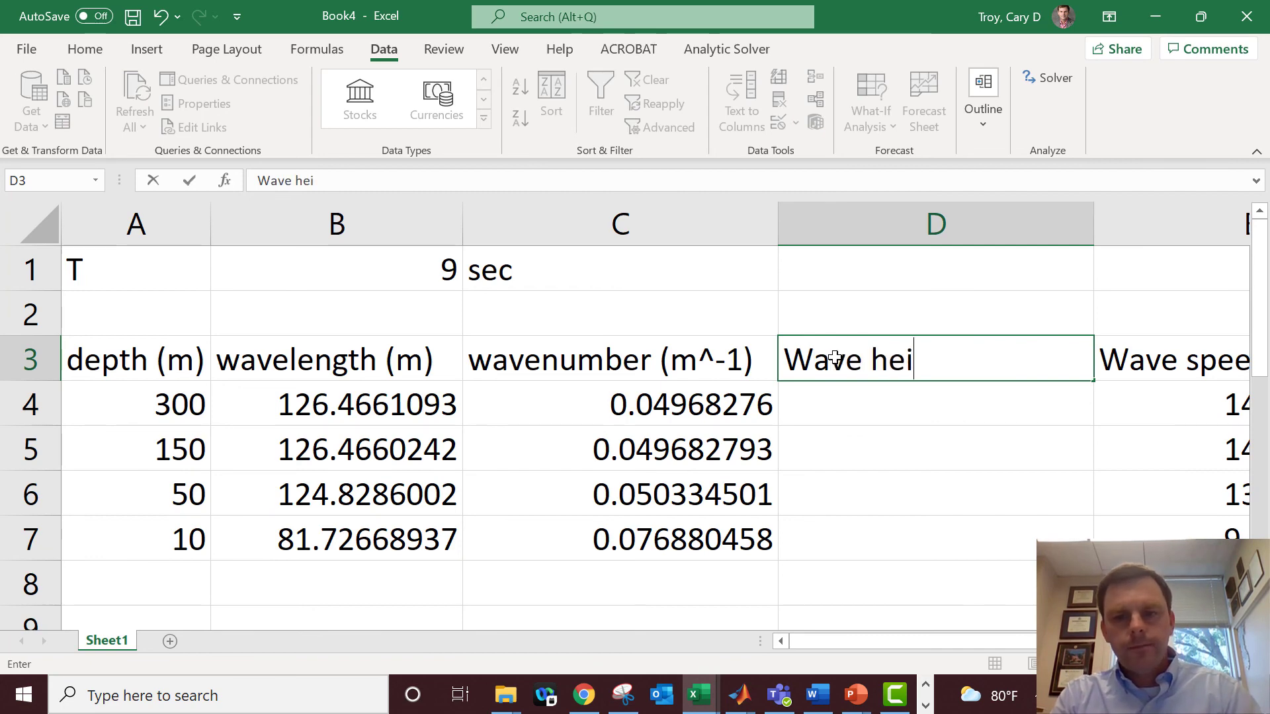
pyautogui.write('ght (m)')
pyautogui.press('Return')
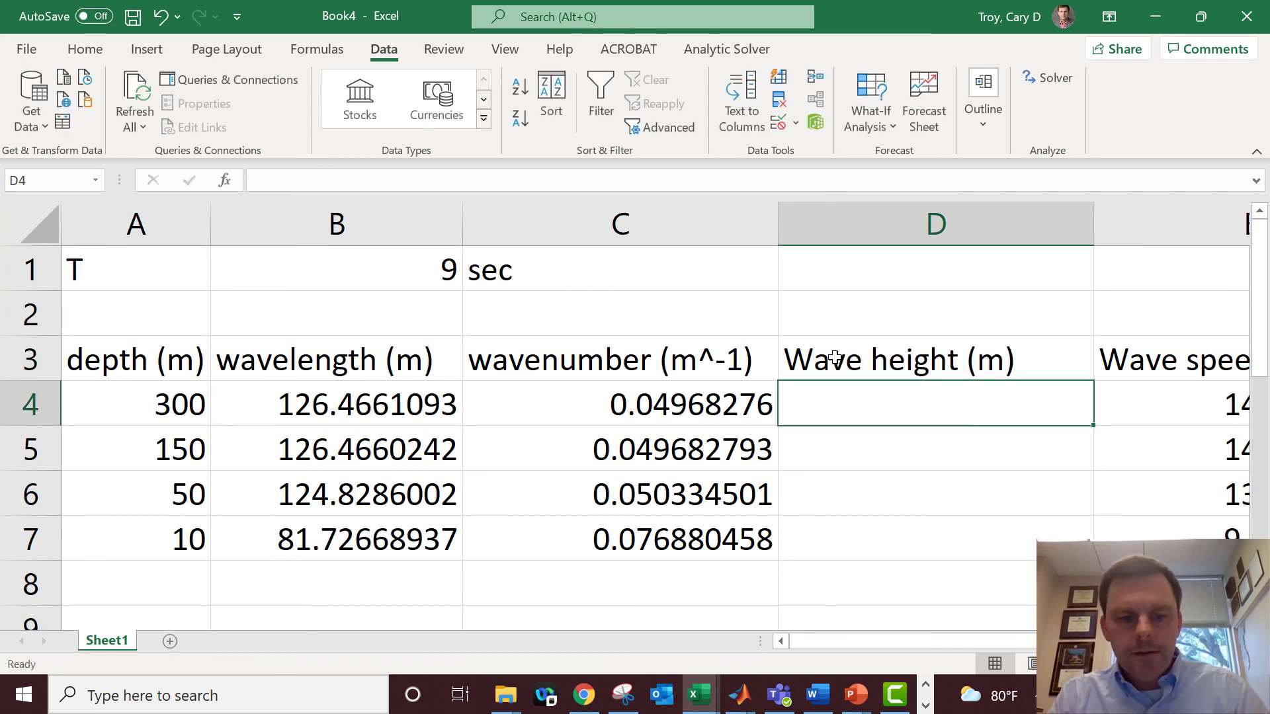
pyautogui.write('2.3')
pyautogui.press('Return')
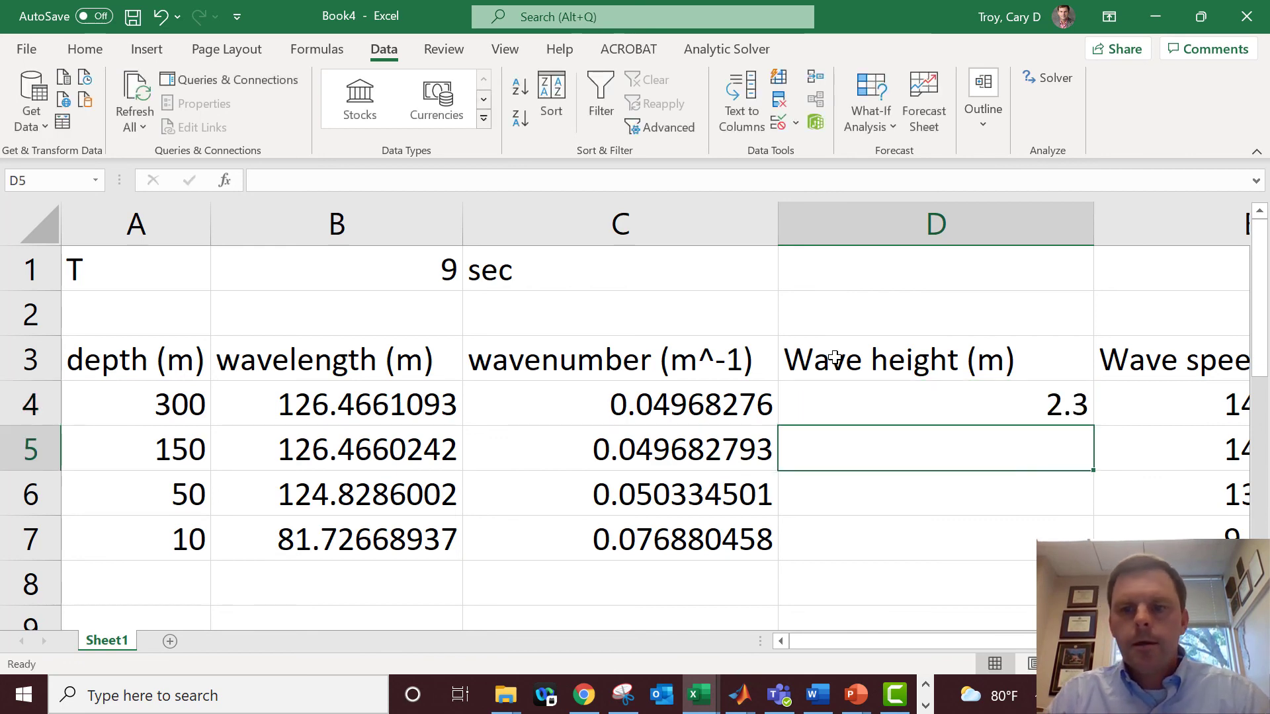